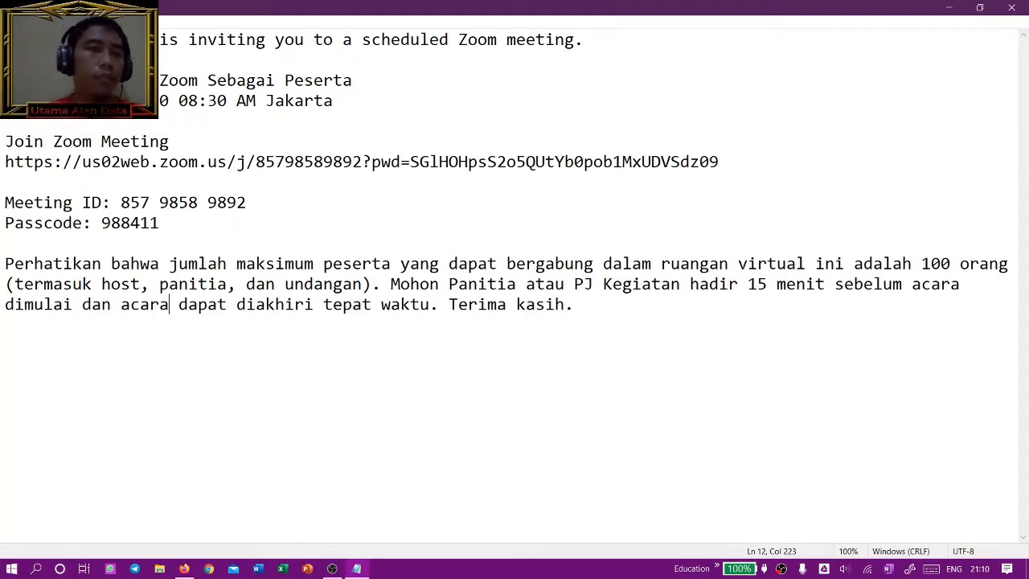
Examine the Zoom invitation's topic, schedule, join link, meeting ID and passcode
{"action": "left_click", "coordinate": [258, 227]}
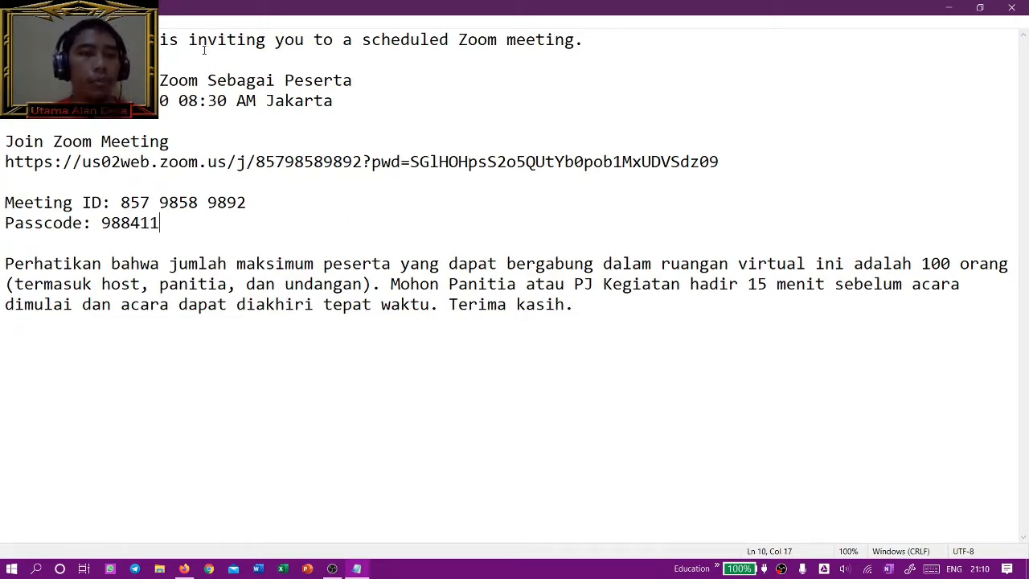
{"action": "left_click", "coordinate": [73, 39]}
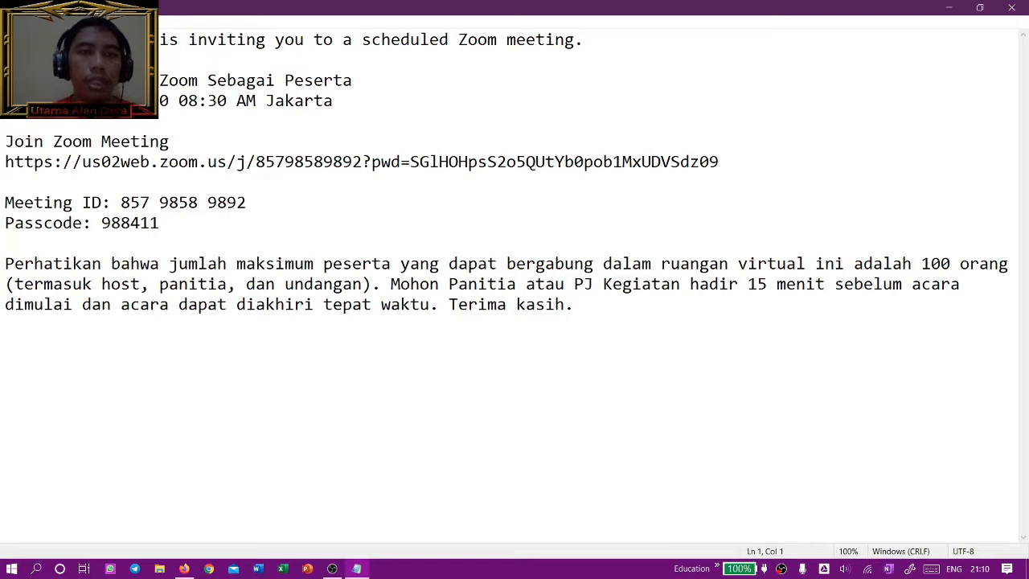
{"action": "left_click_drag", "start_coordinate": [333, 100], "coordinate": [24, 80]}
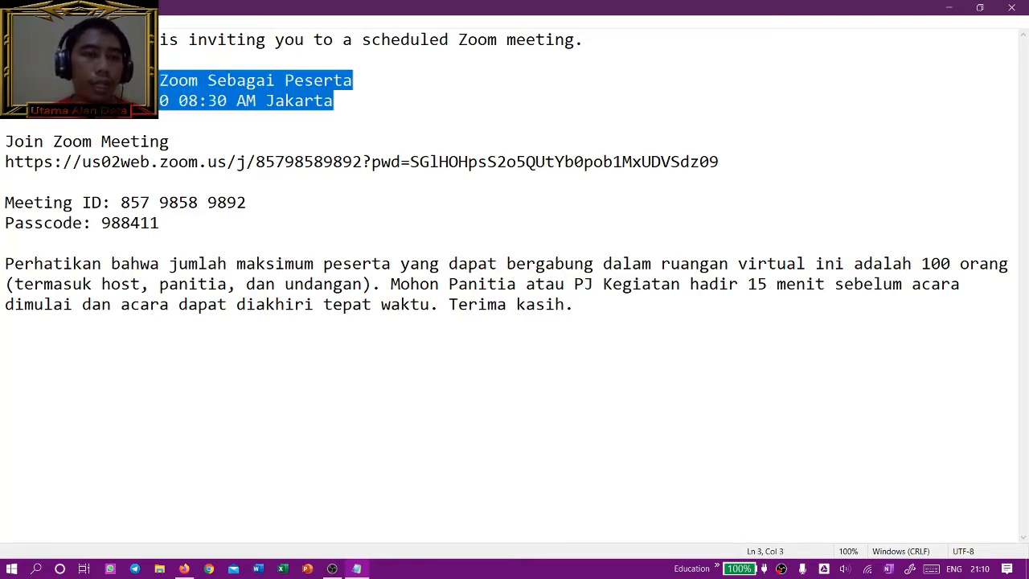
{"action": "left_click", "coordinate": [72, 80]}
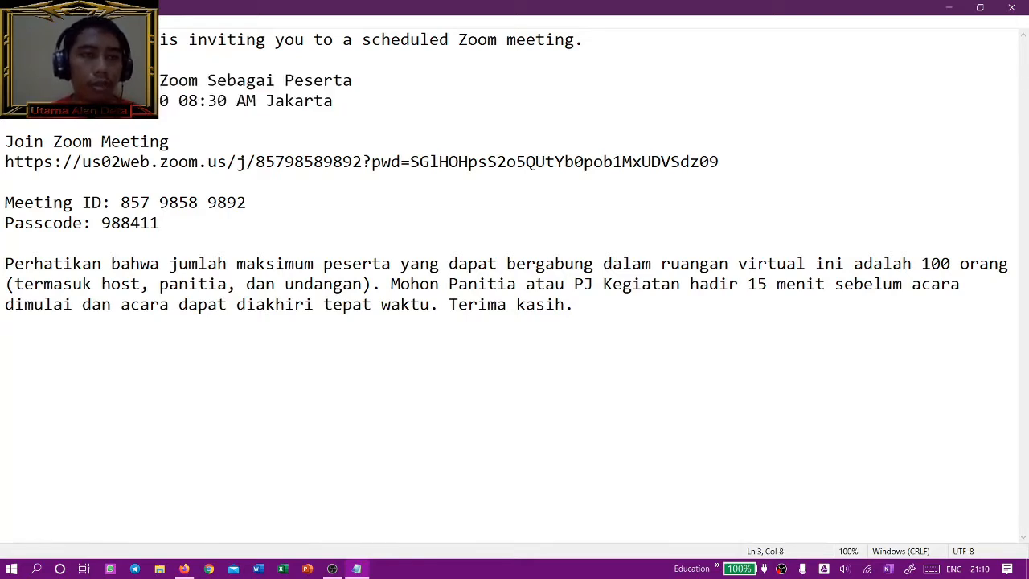
{"action": "left_click_drag", "start_coordinate": [16, 100], "coordinate": [336, 100]}
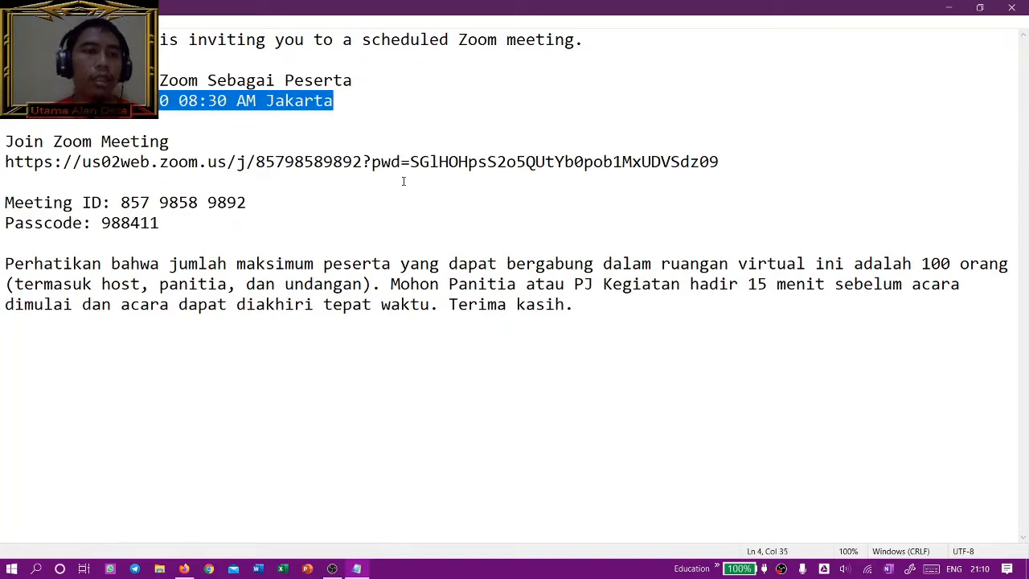
{"action": "left_click", "coordinate": [735, 161]}
{"action": "left_click_drag", "start_coordinate": [5, 203], "coordinate": [266, 199]}
{"action": "left_click_drag", "start_coordinate": [724, 162], "coordinate": [4, 161]}
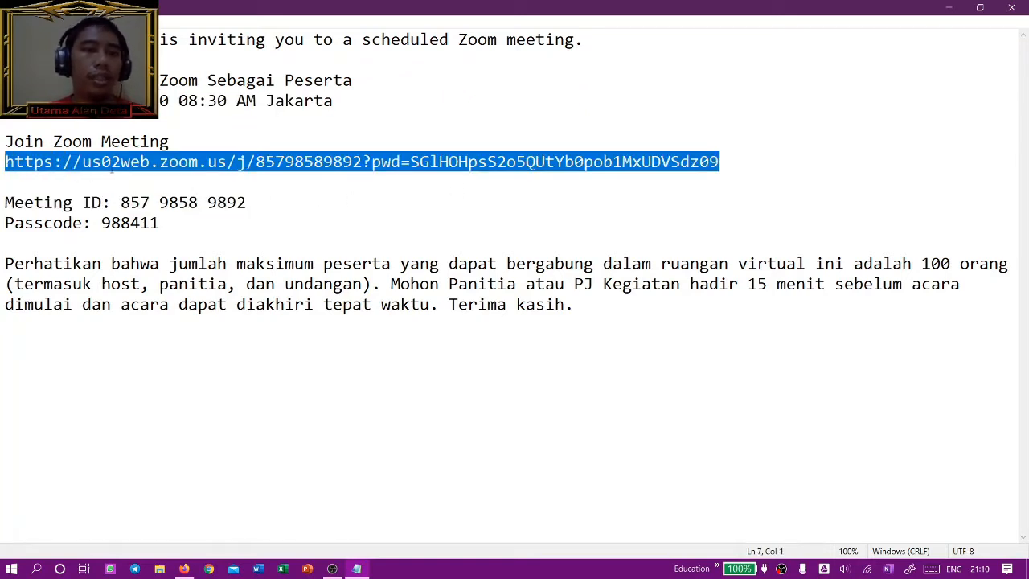
{"action": "left_click_drag", "start_coordinate": [246, 202], "coordinate": [101, 222]}
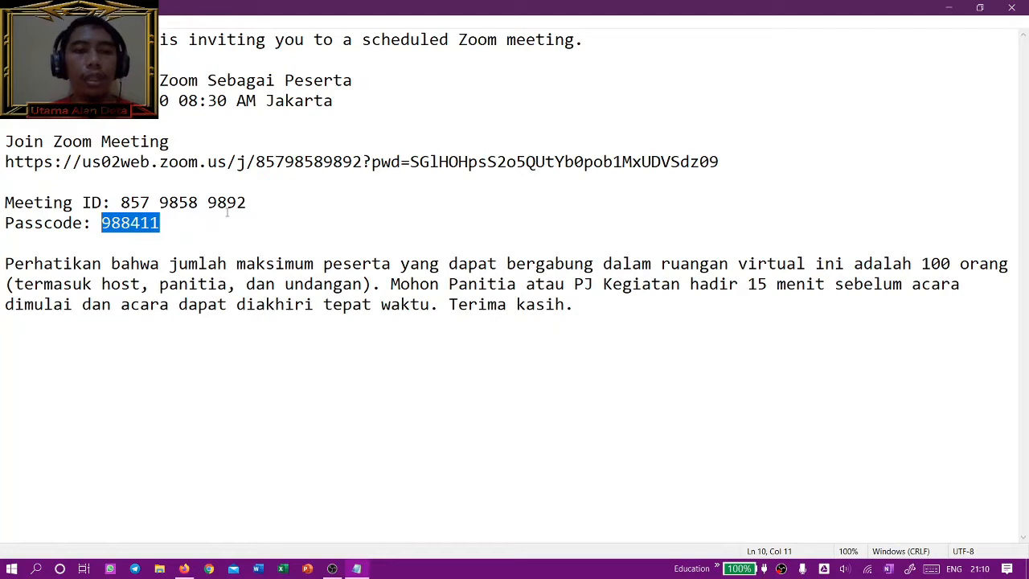
{"action": "left_click_drag", "start_coordinate": [5, 162], "coordinate": [721, 165]}
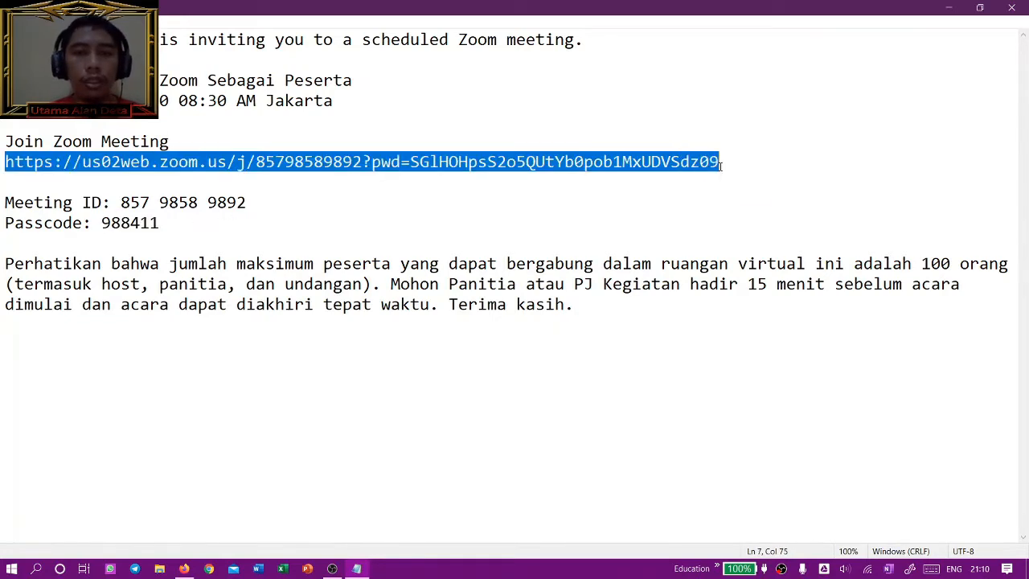
{"action": "left_click", "coordinate": [180, 223]}
{"action": "left_click_drag", "start_coordinate": [247, 203], "coordinate": [101, 223]}
Copy the complete join link under "Join Zoom Meeting" in the invitation text
{"action": "left_click_drag", "start_coordinate": [718, 161], "coordinate": [6, 162]}
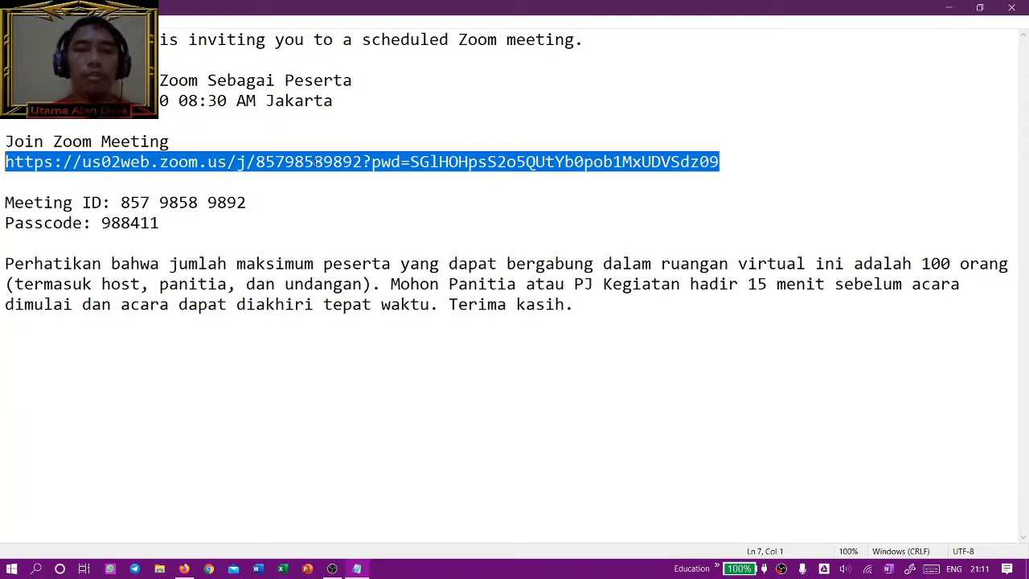
{"action": "right_click", "coordinate": [315, 163]}
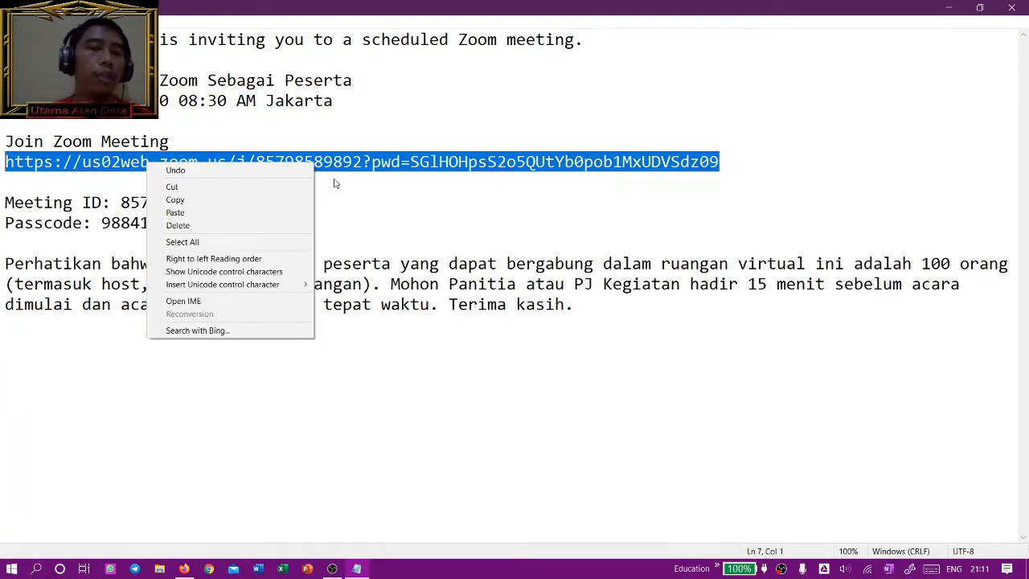
{"action": "left_click", "coordinate": [299, 202]}
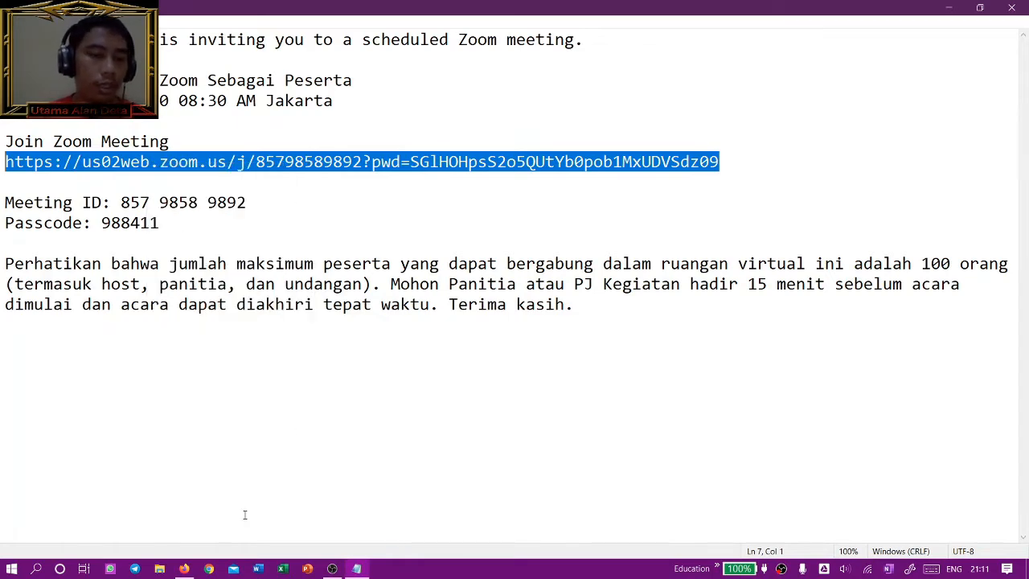
Open the copied join link in Firefox and launch it with the Zoom Meetings application
{"action": "left_click", "coordinate": [184, 568]}
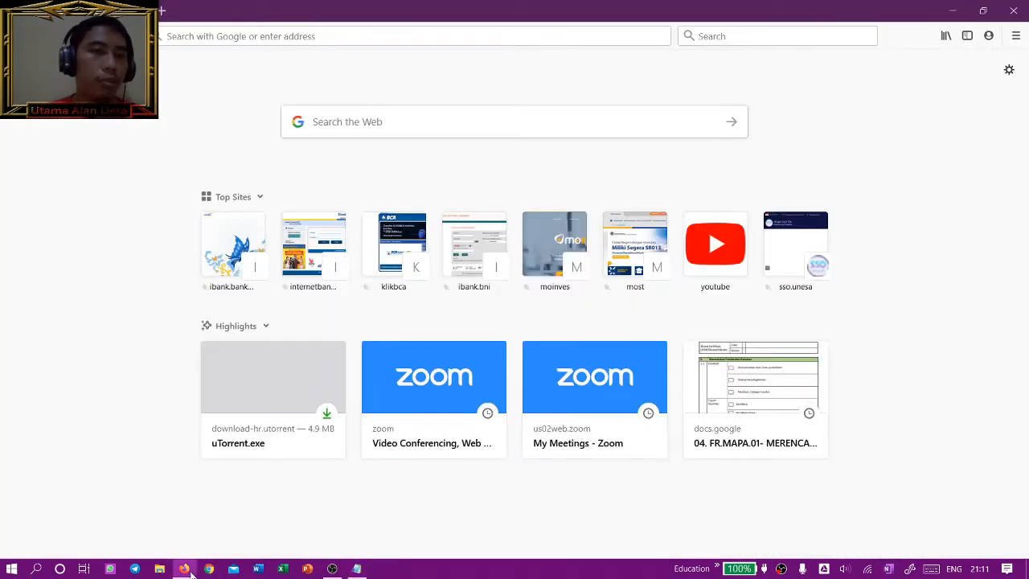
{"action": "left_click", "coordinate": [287, 36]}
{"action": "key", "text": "ctrl+v"}
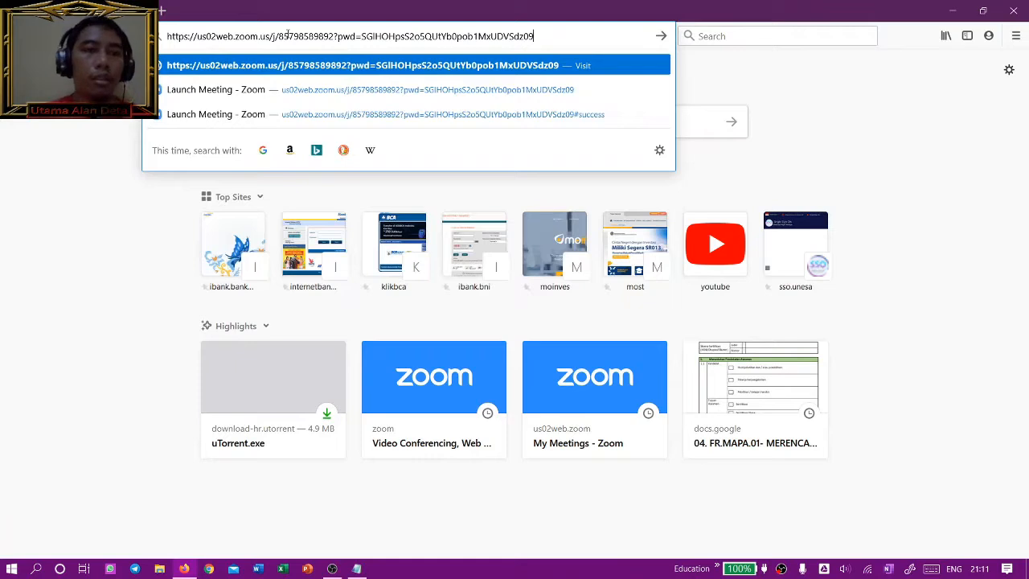
{"action": "key", "text": "Return"}
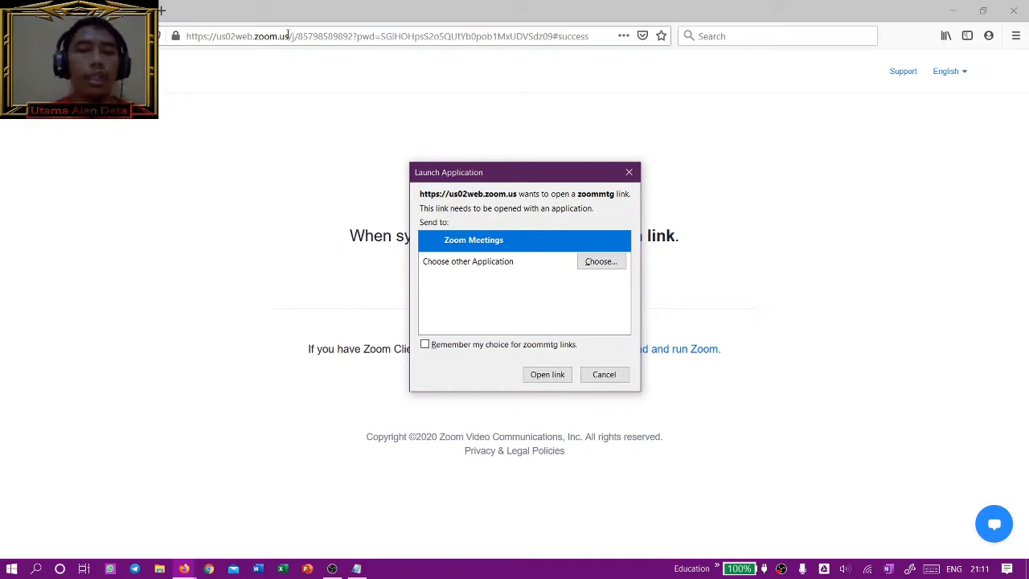
{"action": "left_click_drag", "start_coordinate": [498, 180], "coordinate": [246, 80]}
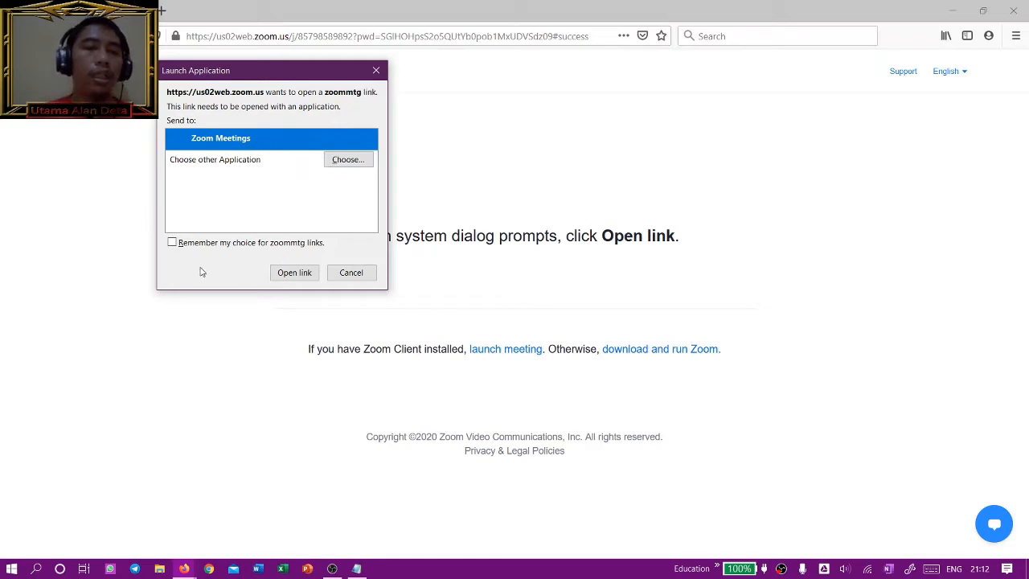
{"action": "left_click", "coordinate": [291, 277]}
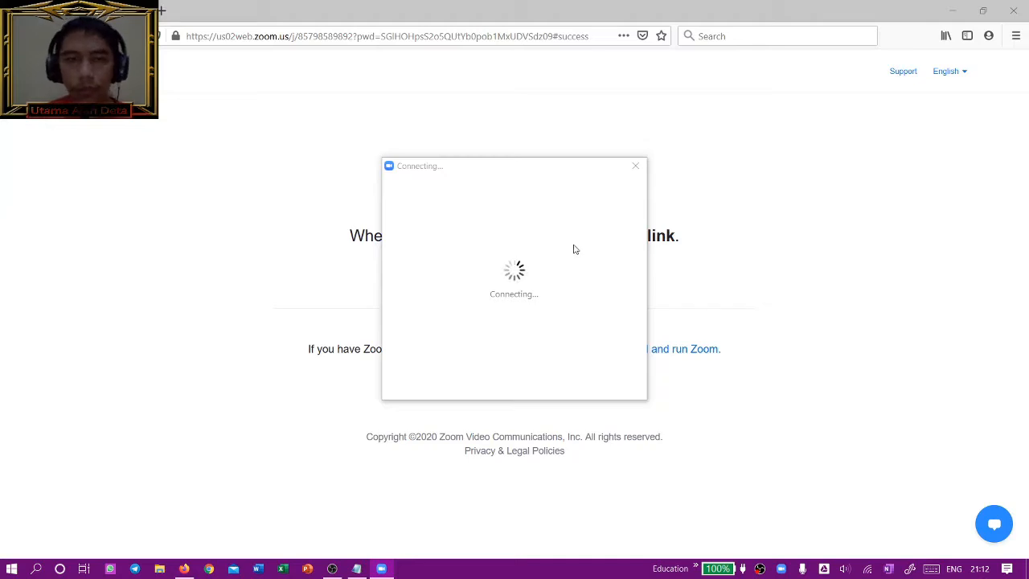
Join the meeting with computer audio and maximize the meeting window
{"action": "left_click_drag", "start_coordinate": [356, 14], "coordinate": [623, 74]}
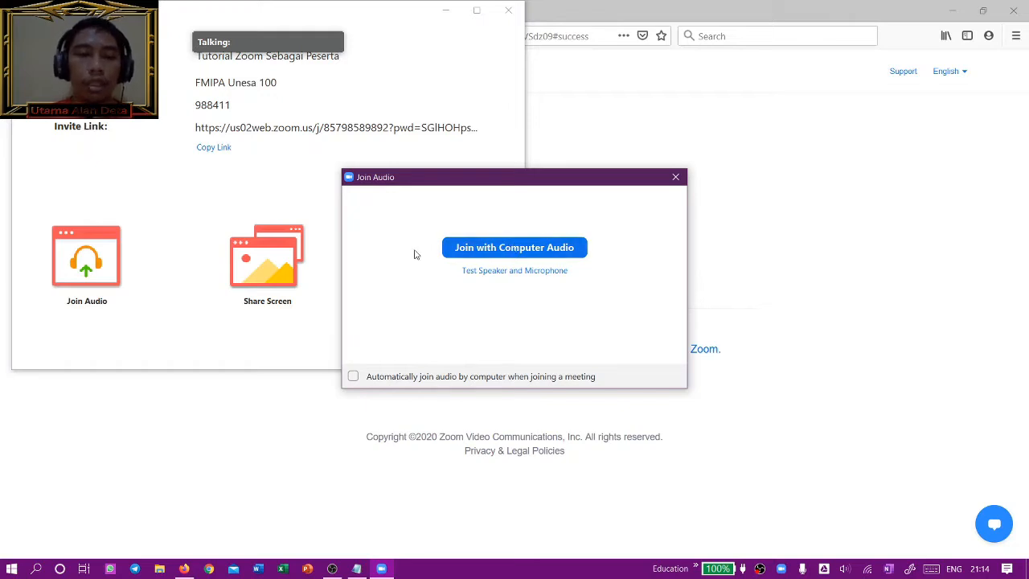
{"action": "left_click", "coordinate": [510, 249]}
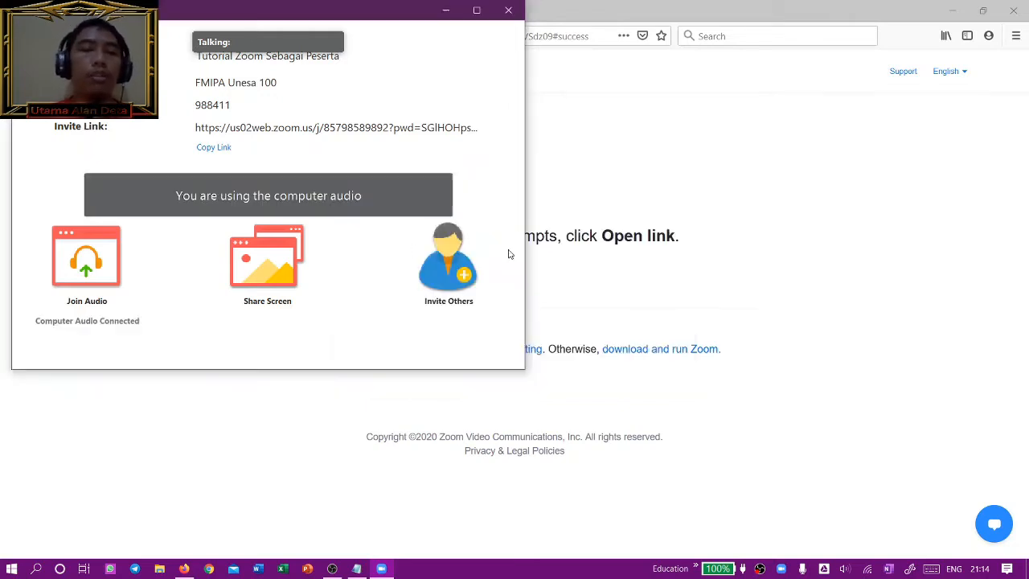
{"action": "left_click", "coordinate": [476, 11]}
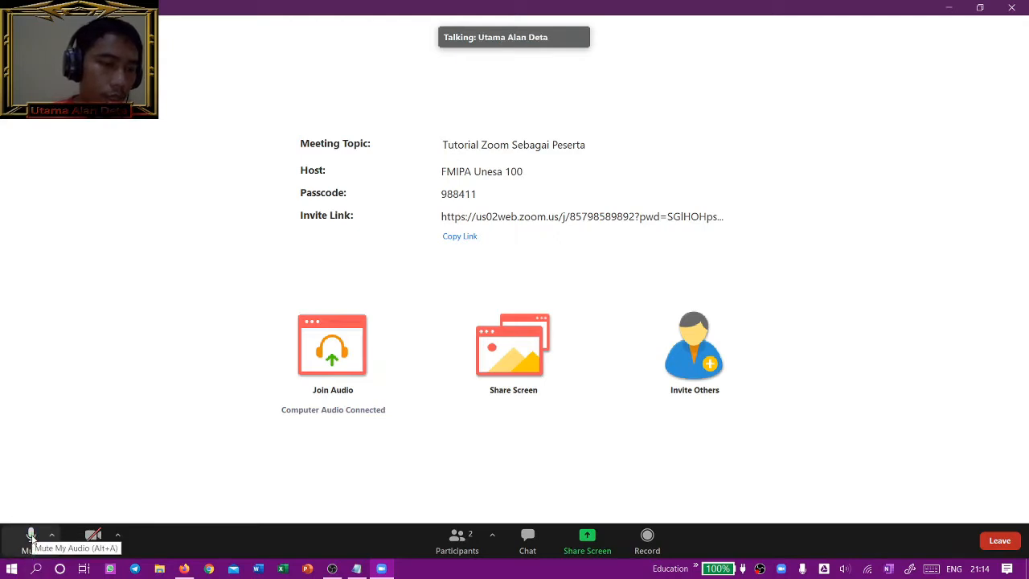
Mute the microphone and run the speaker and microphone test, answering Yes to the ringtone question and closing the test at the microphone stage
{"action": "mouse_move", "coordinate": [12, 559]}
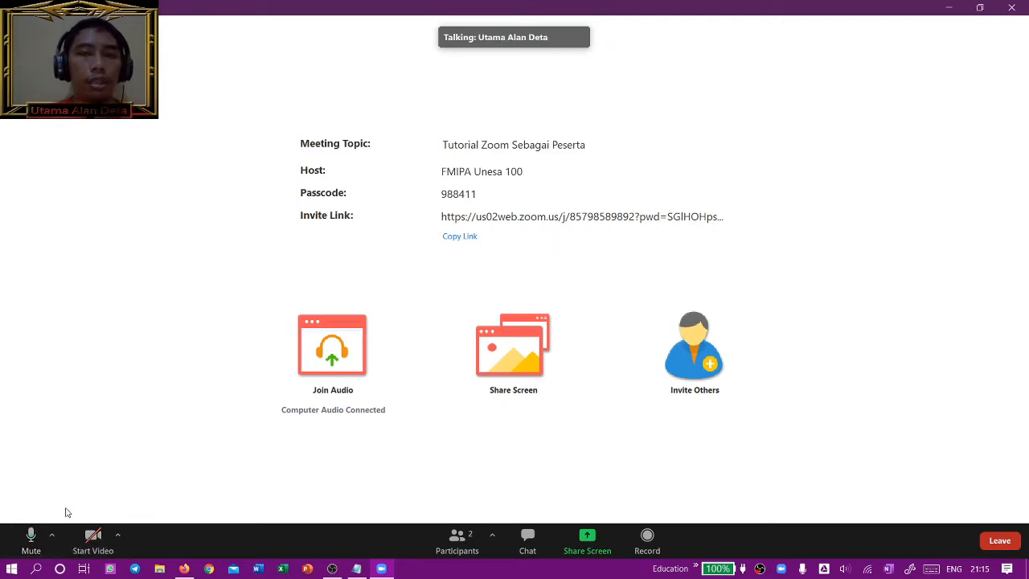
{"action": "left_click", "coordinate": [31, 540]}
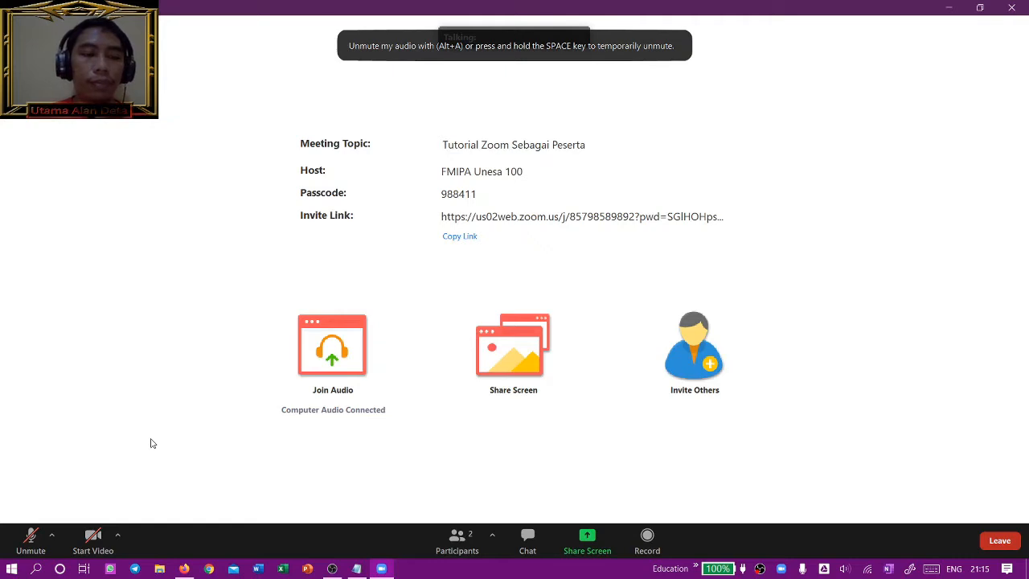
{"action": "left_click", "coordinate": [51, 536]}
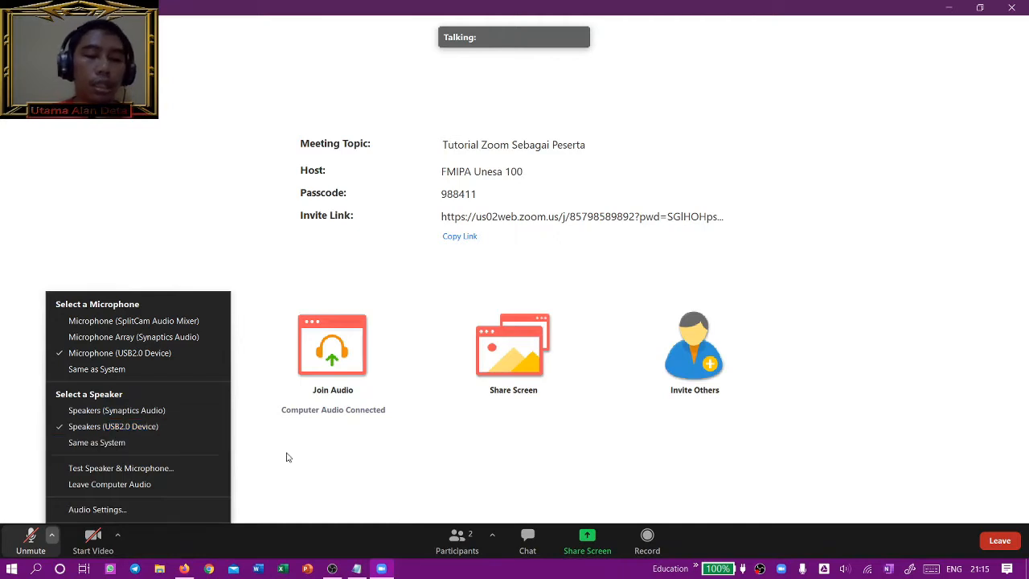
{"action": "left_click", "coordinate": [196, 470]}
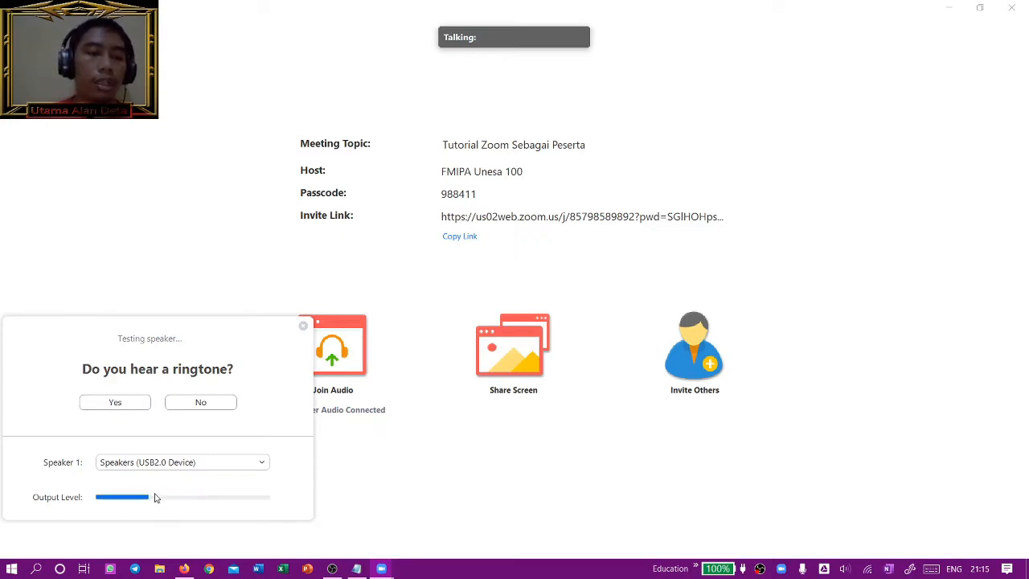
{"action": "left_click", "coordinate": [124, 402]}
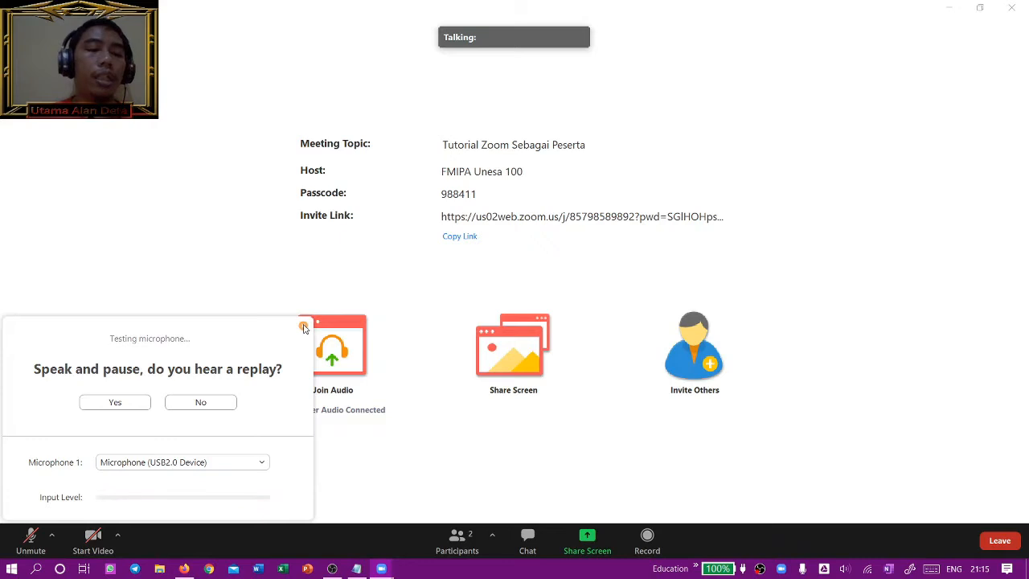
{"action": "left_click", "coordinate": [304, 327]}
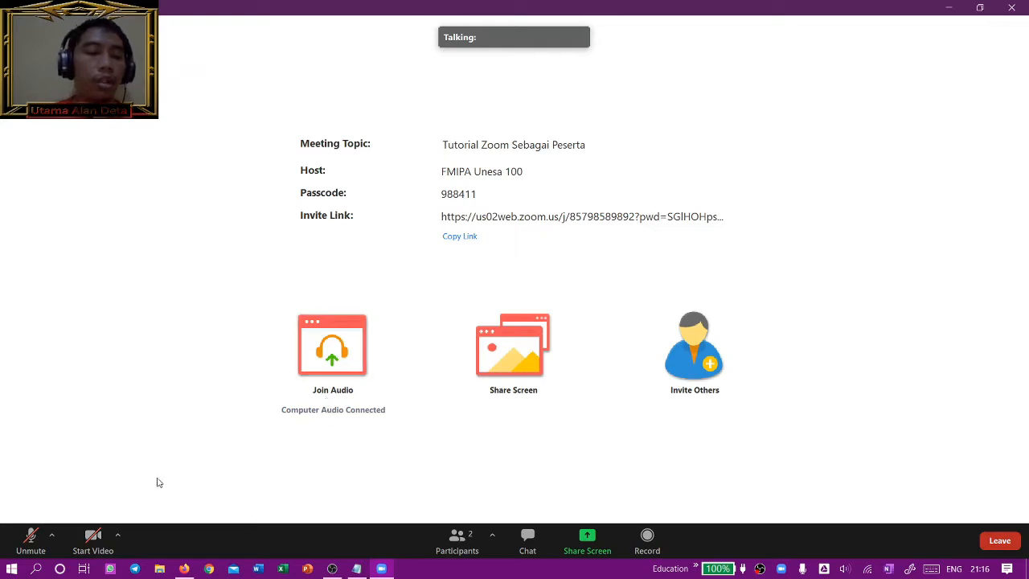
Unmute the microphone, mute it again, and view the available microphone and speaker options
{"action": "left_click", "coordinate": [31, 540]}
{"action": "left_click", "coordinate": [37, 537]}
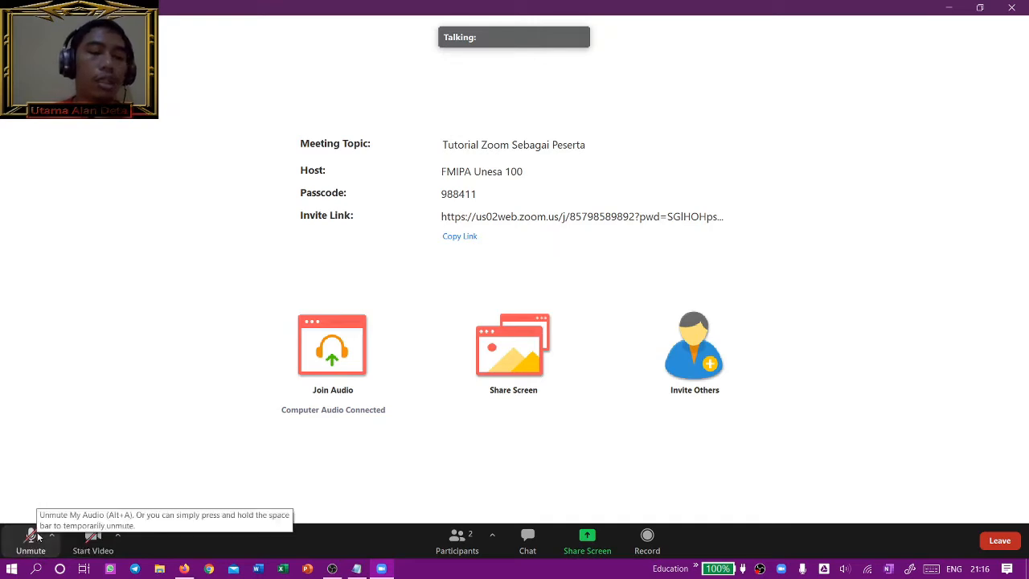
{"action": "left_click", "coordinate": [50, 537]}
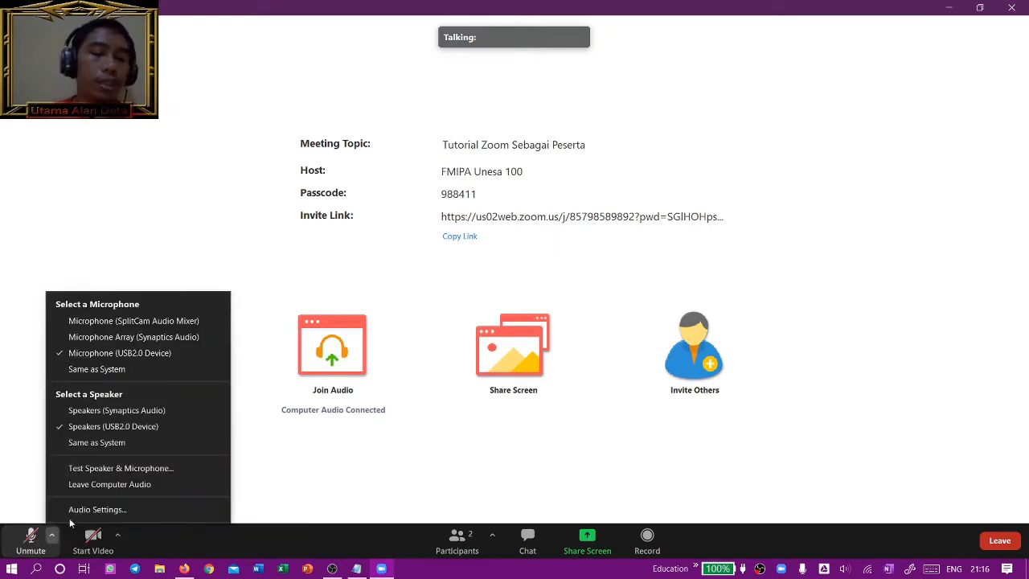
{"action": "left_click", "coordinate": [190, 540]}
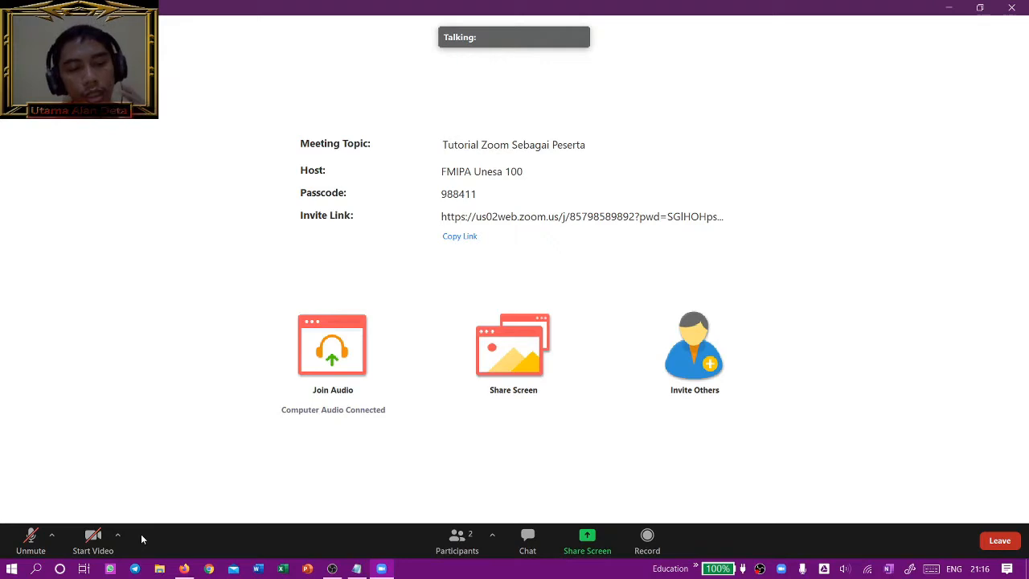
Start the camera video in the meeting
{"action": "left_click", "coordinate": [93, 535]}
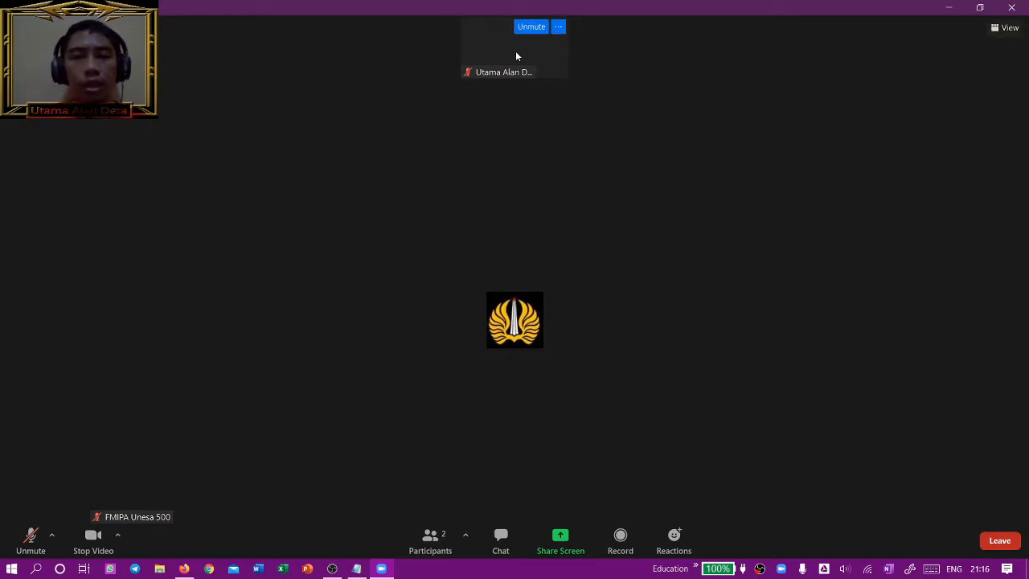
{"action": "mouse_move", "coordinate": [463, 73]}
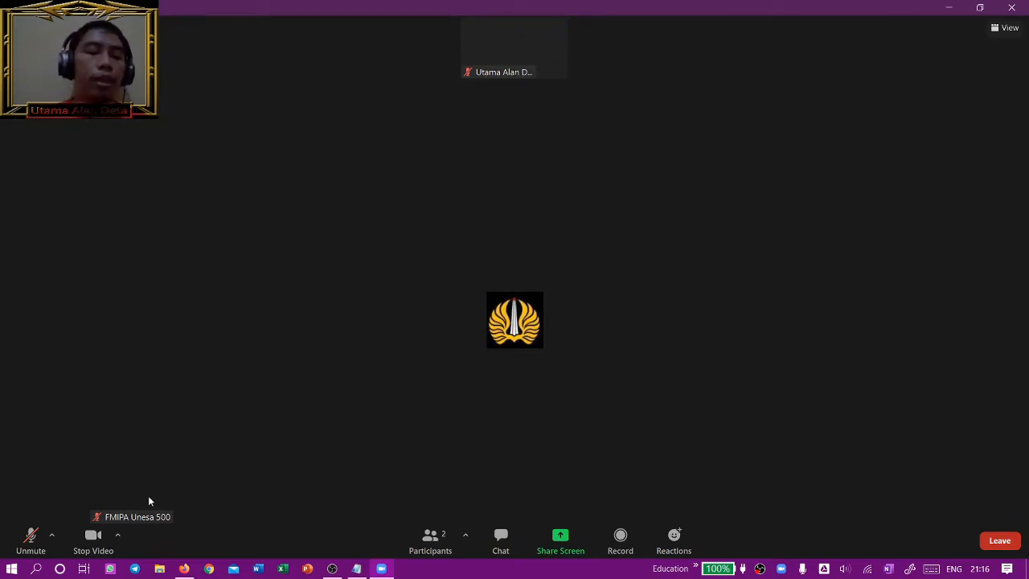
Open the virtual background settings, view the file chooser for adding a background image, and cancel the selection
{"action": "left_click", "coordinate": [118, 533]}
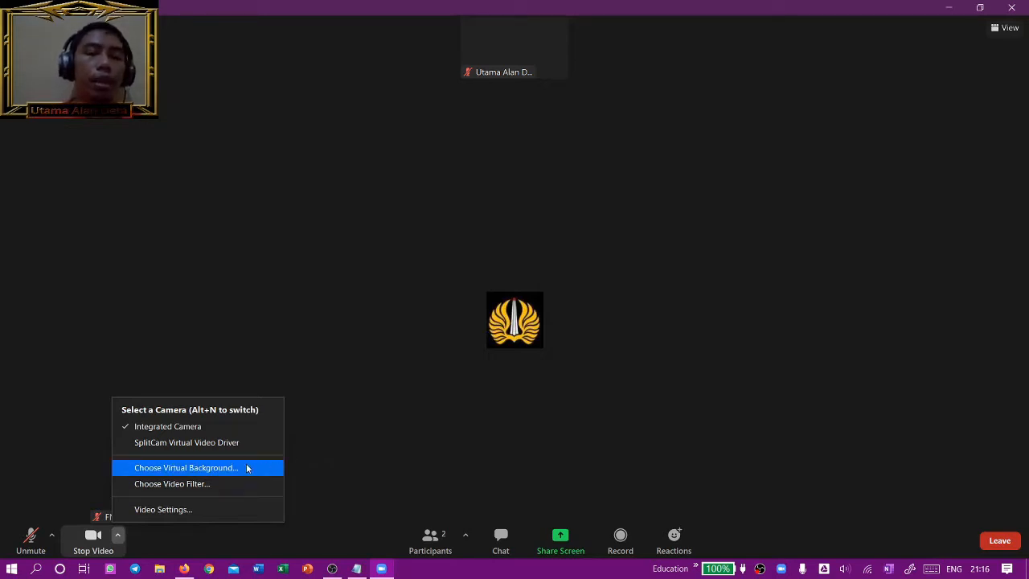
{"action": "left_click", "coordinate": [246, 468]}
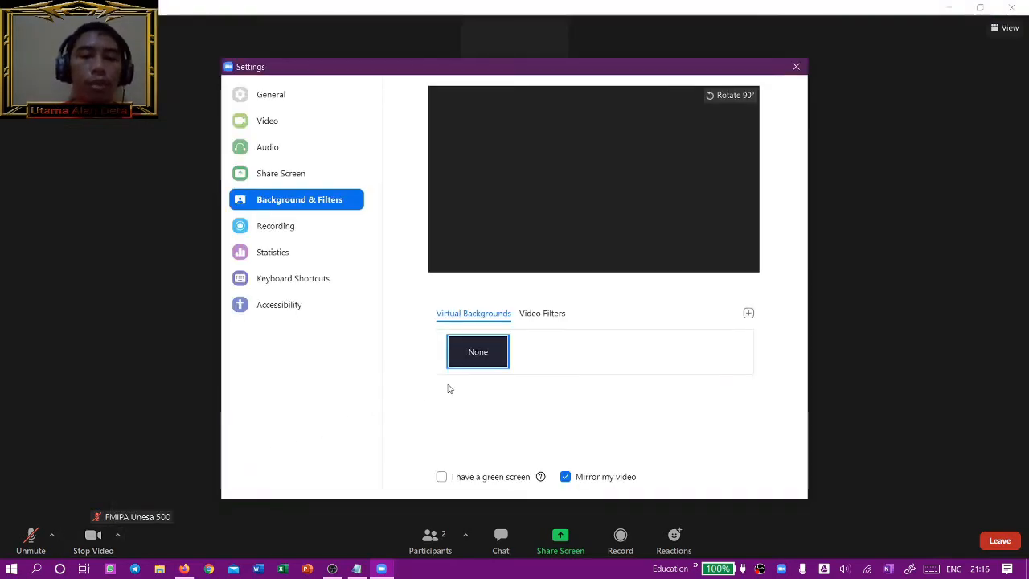
{"action": "left_click", "coordinate": [748, 313]}
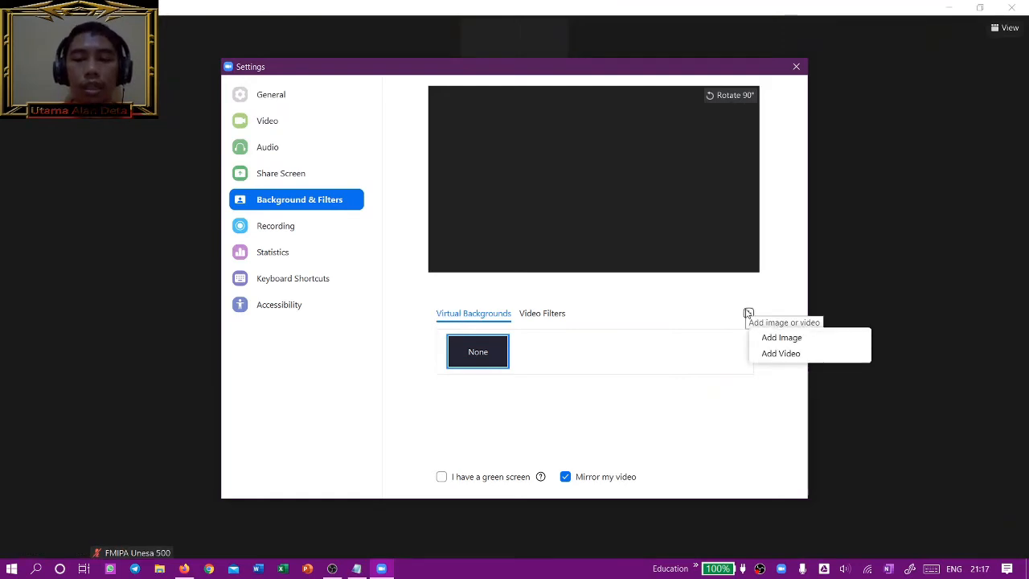
{"action": "left_click", "coordinate": [792, 344]}
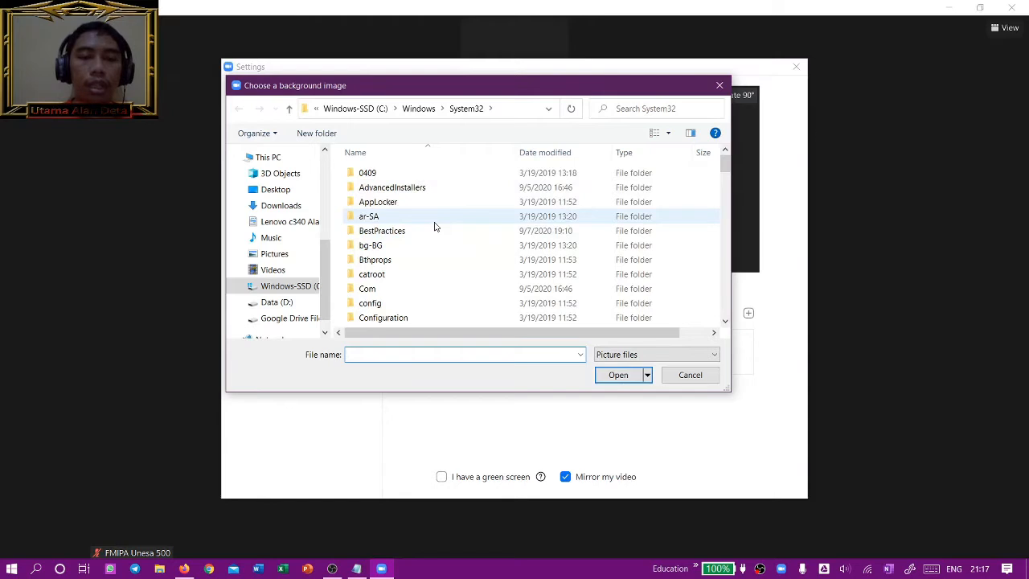
{"action": "left_click", "coordinate": [690, 374]}
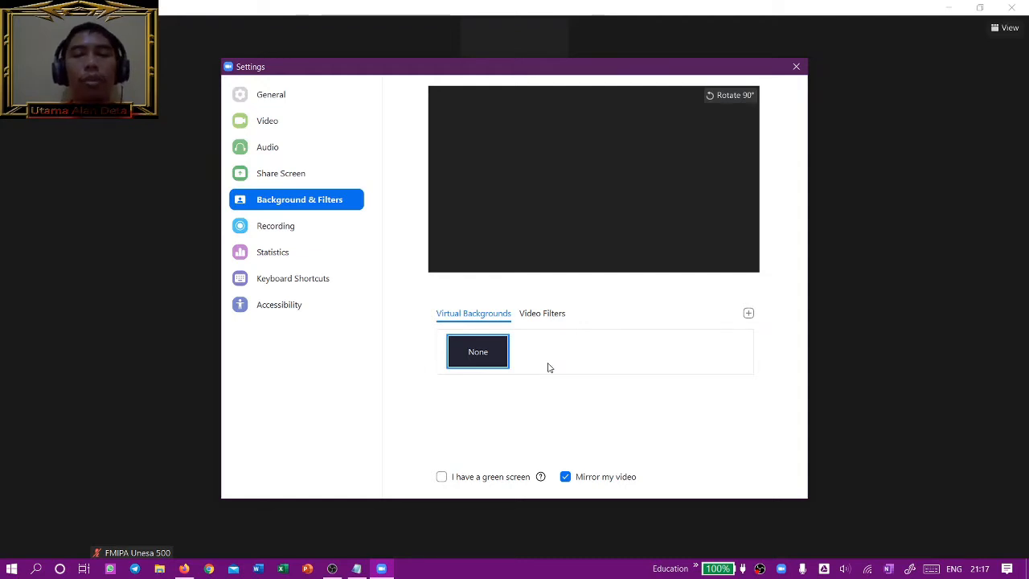
Close the background settings, look through the available video filters, and close the settings again
{"action": "left_click", "coordinate": [795, 66]}
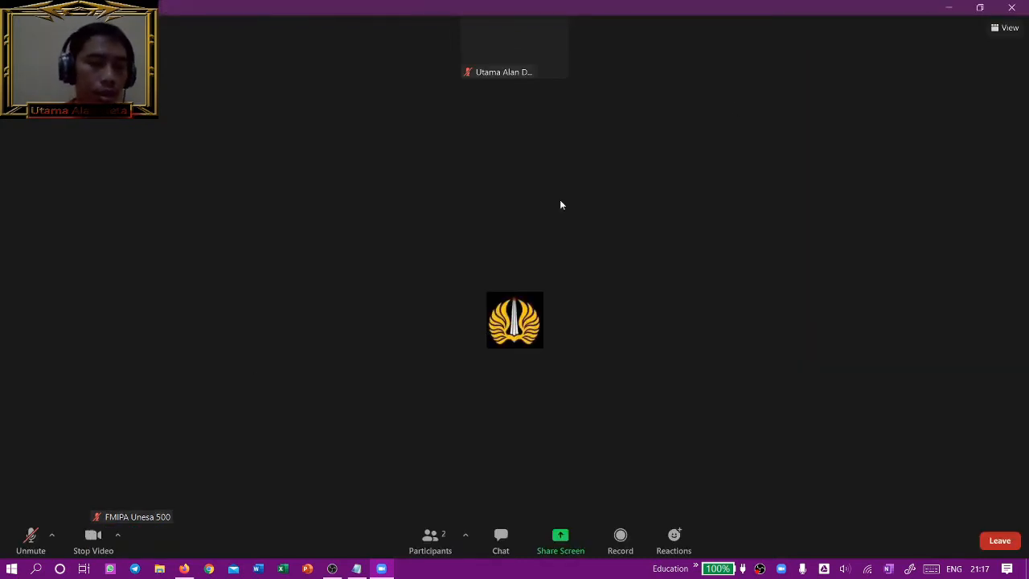
{"action": "left_click", "coordinate": [119, 540]}
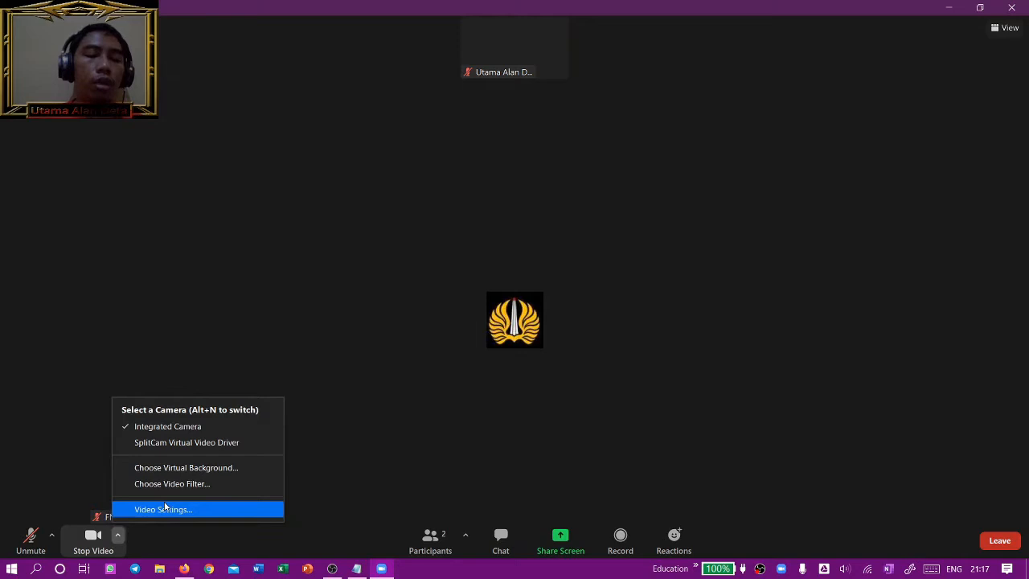
{"action": "left_click", "coordinate": [209, 485]}
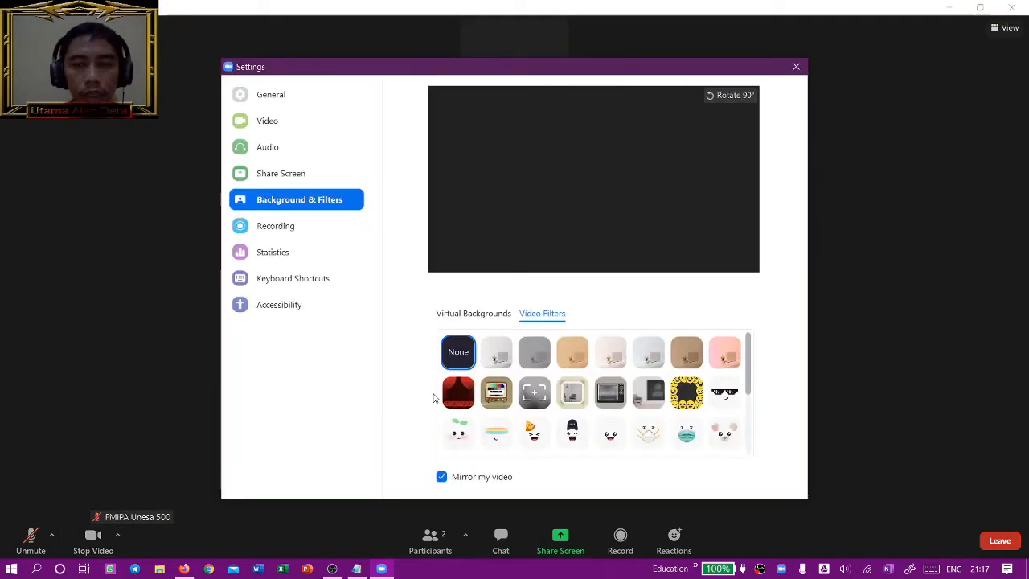
{"action": "scroll", "coordinate": [686, 393], "scroll_direction": "down", "scroll_amount": 3}
{"action": "scroll", "coordinate": [686, 394], "scroll_direction": "up", "scroll_amount": 3}
{"action": "scroll", "coordinate": [687, 406], "scroll_direction": "down", "scroll_amount": 1}
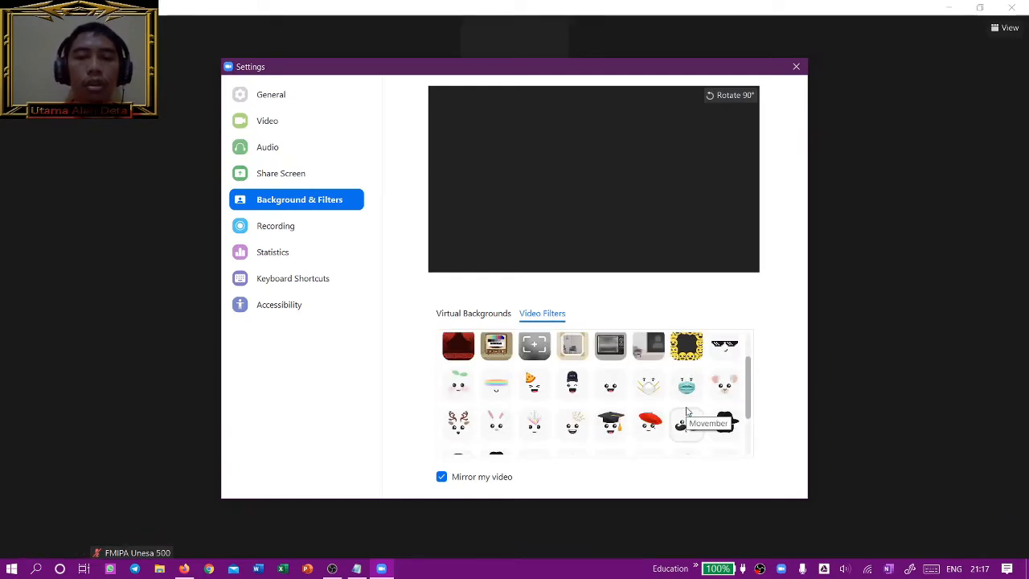
{"action": "left_click", "coordinate": [797, 67]}
Open the video settings and examine the camera selection and the 16:9 and Original Ratio options
{"action": "left_click", "coordinate": [119, 536]}
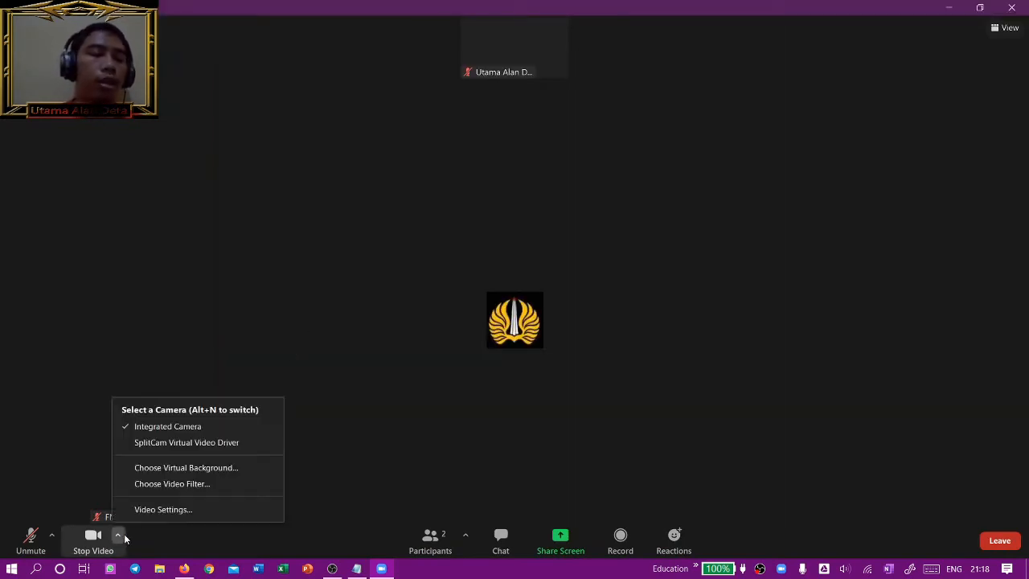
{"action": "left_click", "coordinate": [201, 509]}
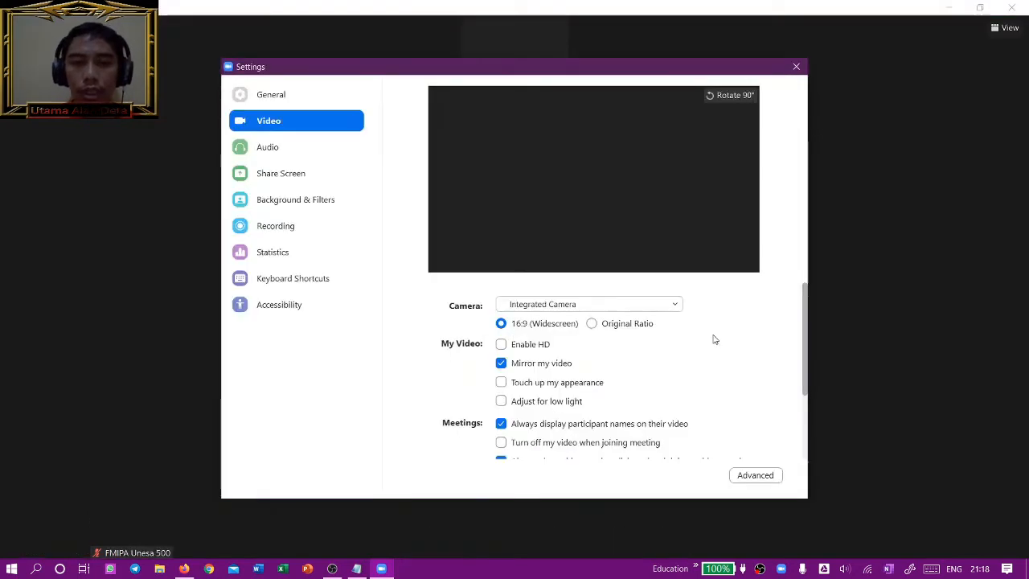
{"action": "left_click", "coordinate": [640, 304]}
{"action": "left_click", "coordinate": [641, 306]}
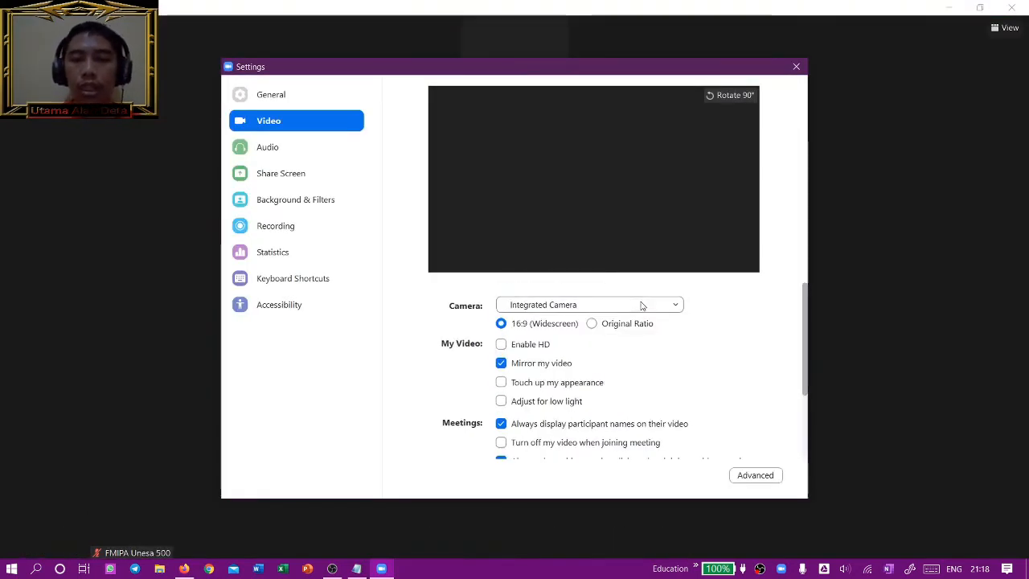
{"action": "left_click", "coordinate": [599, 330]}
{"action": "left_click", "coordinate": [522, 325]}
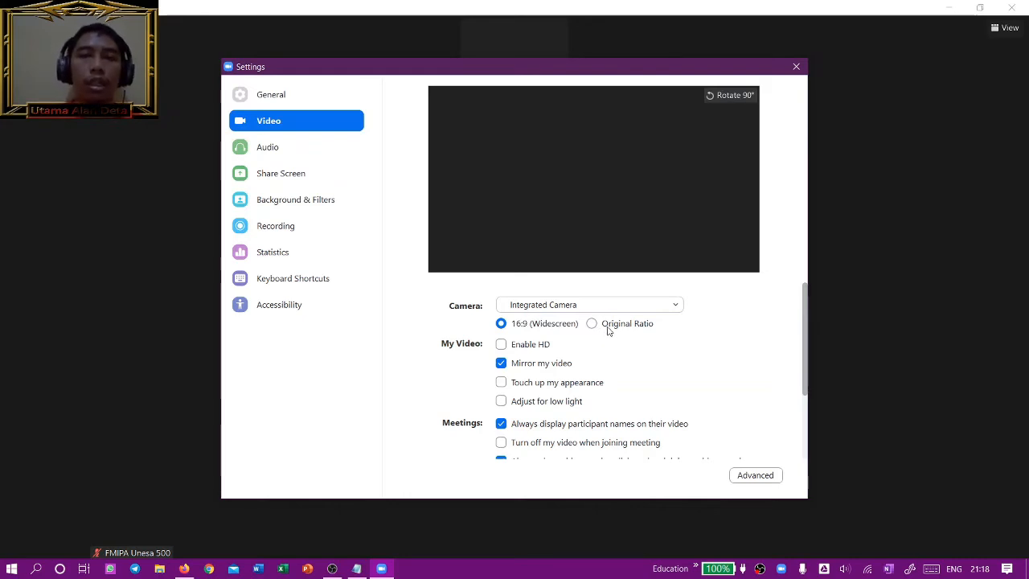
{"action": "scroll", "coordinate": [607, 342], "scroll_direction": "down", "scroll_amount": 2}
{"action": "scroll", "coordinate": [607, 342], "scroll_direction": "up", "scroll_amount": 2}
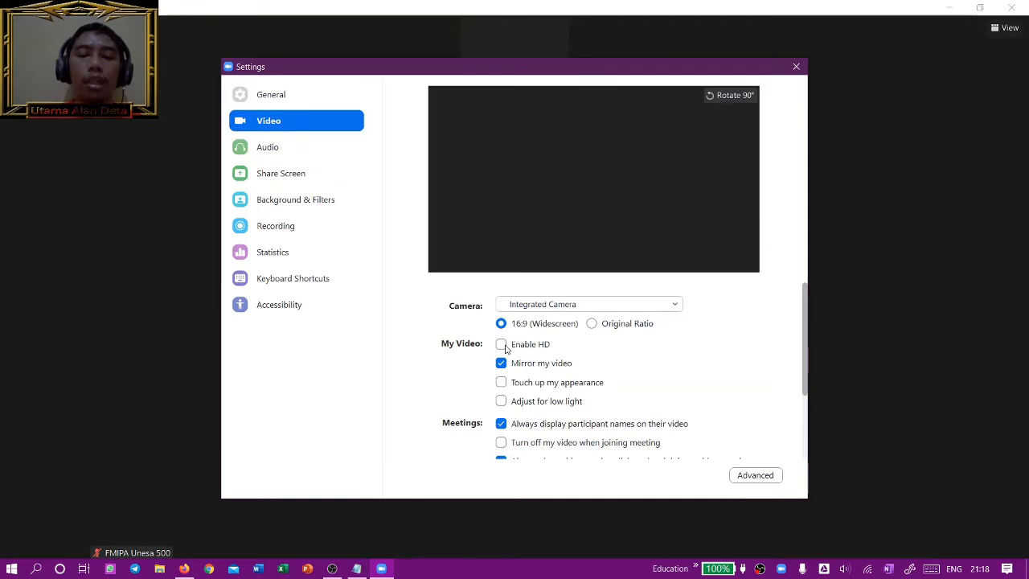
Switch HD video on and back off, and review the mirror and appearance options for own video
{"action": "left_click", "coordinate": [502, 345]}
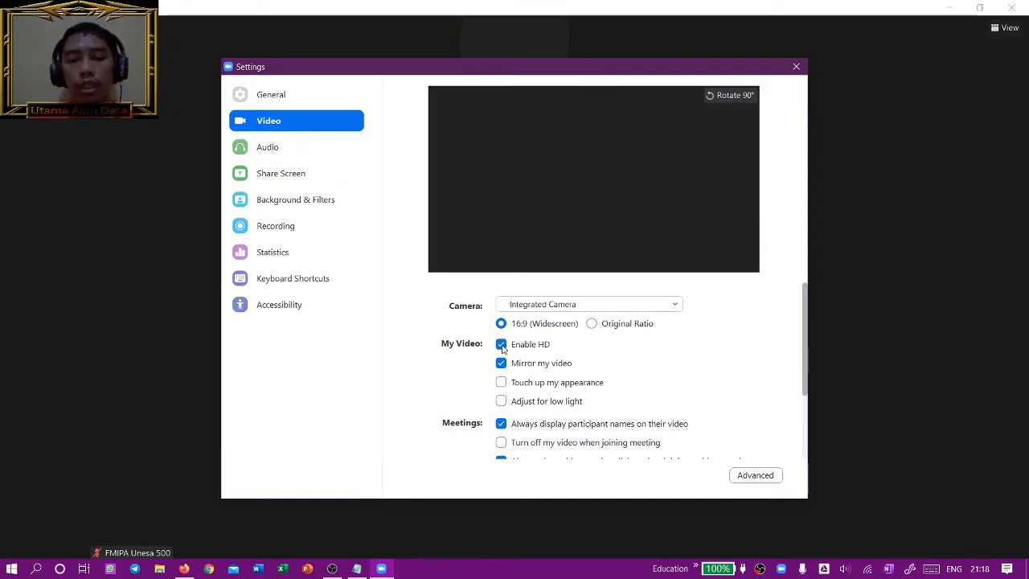
{"action": "left_click", "coordinate": [501, 345]}
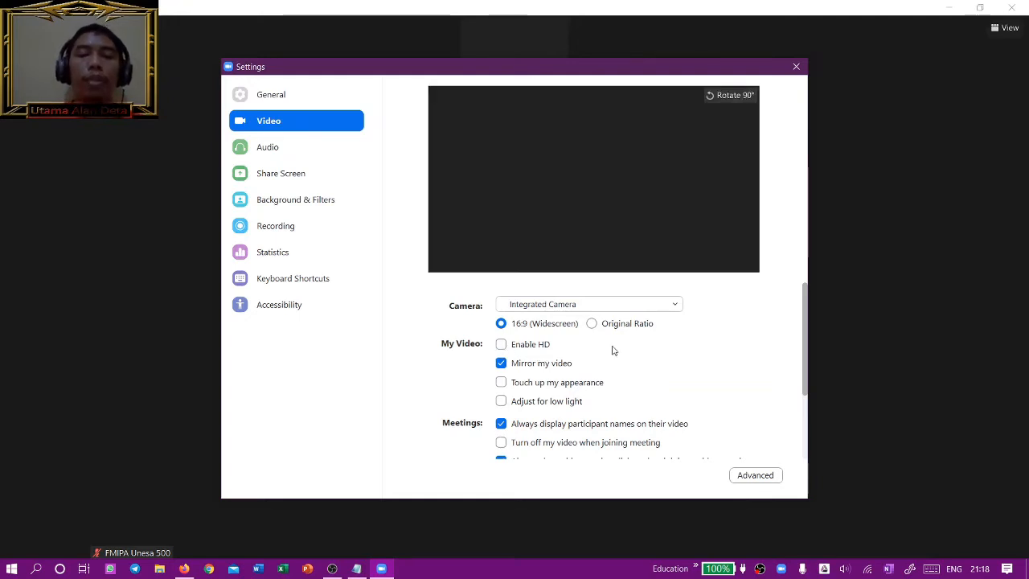
{"action": "scroll", "coordinate": [613, 351], "scroll_direction": "down", "scroll_amount": 3}
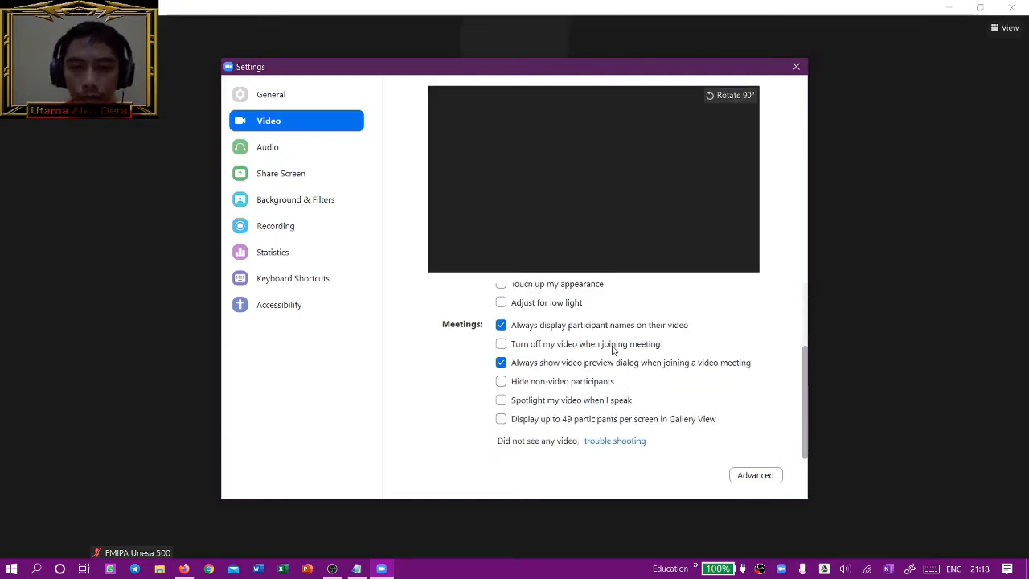
{"action": "scroll", "coordinate": [613, 351], "scroll_direction": "up", "scroll_amount": 3}
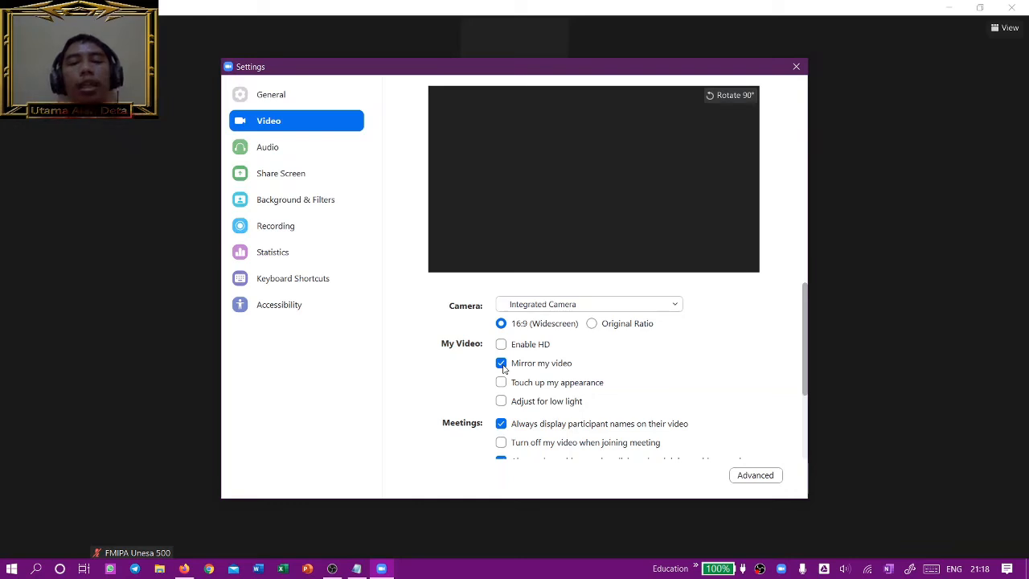
{"action": "scroll", "coordinate": [602, 370], "scroll_direction": "down", "scroll_amount": 3}
{"action": "scroll", "coordinate": [601, 369], "scroll_direction": "up", "scroll_amount": 3}
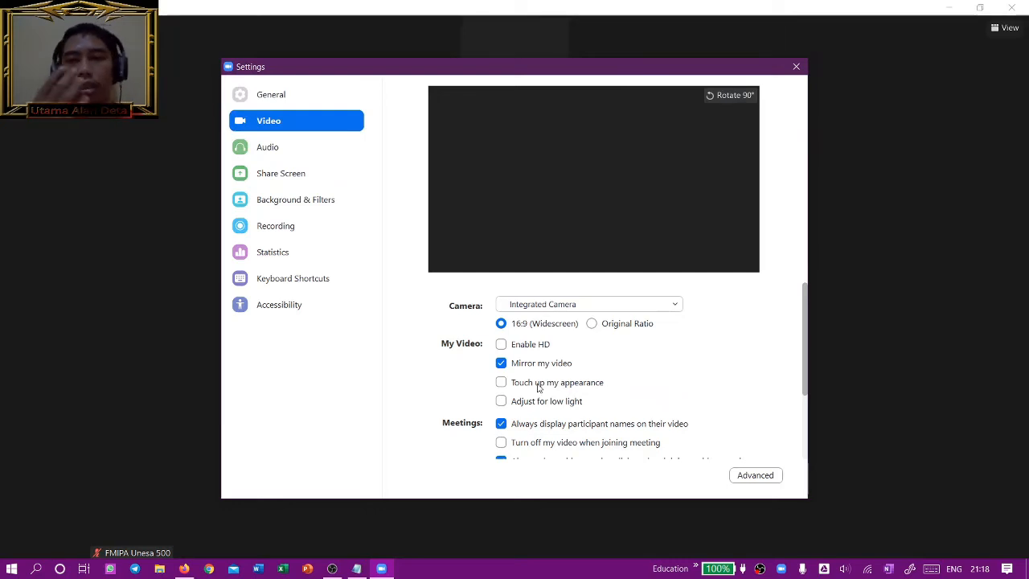
Switch the low-light adjustment of the camera video on and back off
{"action": "scroll", "coordinate": [537, 386], "scroll_direction": "down", "scroll_amount": 3}
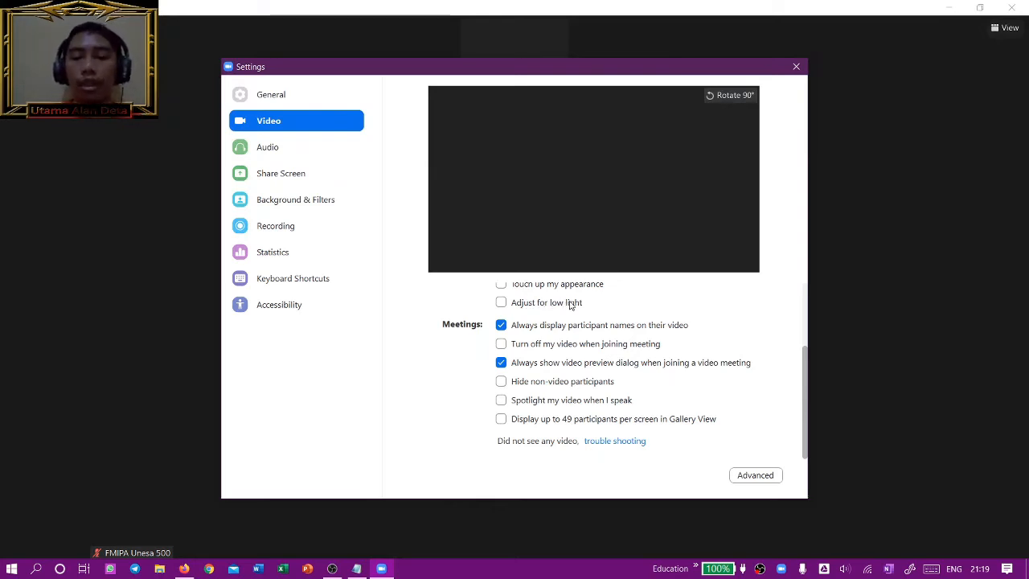
{"action": "left_click", "coordinate": [507, 304]}
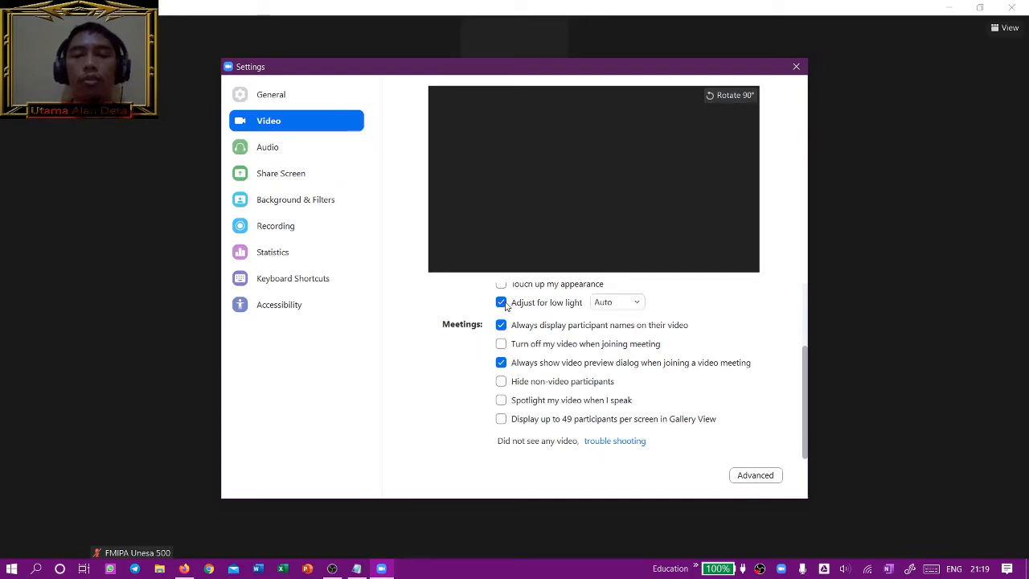
{"action": "left_click", "coordinate": [505, 304]}
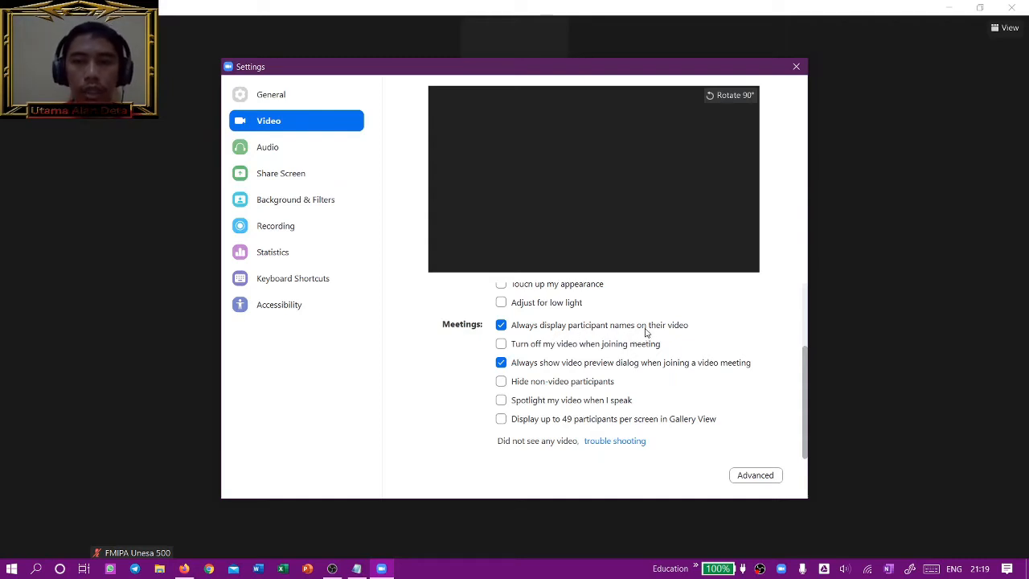
Move the settings window clear of the participant's video tile, review the Meetings video options, and close the settings
{"action": "left_click_drag", "start_coordinate": [604, 78], "coordinate": [603, 130]}
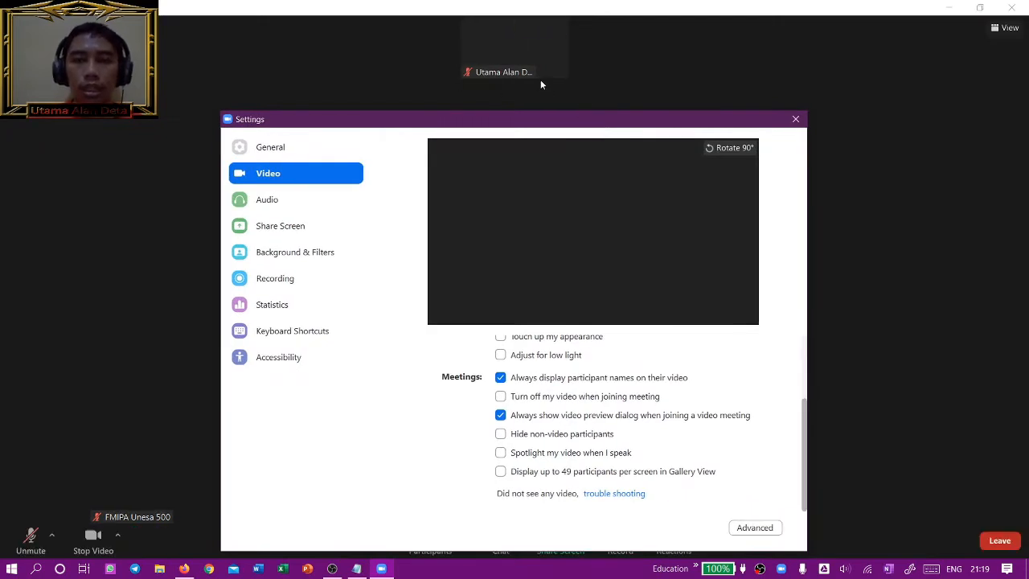
{"action": "mouse_move", "coordinate": [482, 81]}
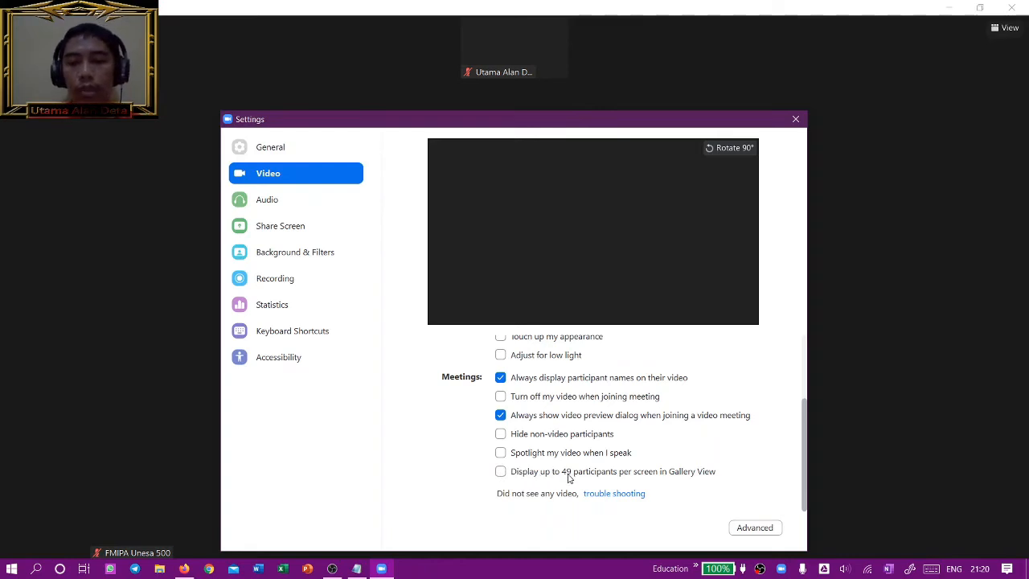
{"action": "left_click", "coordinate": [795, 121]}
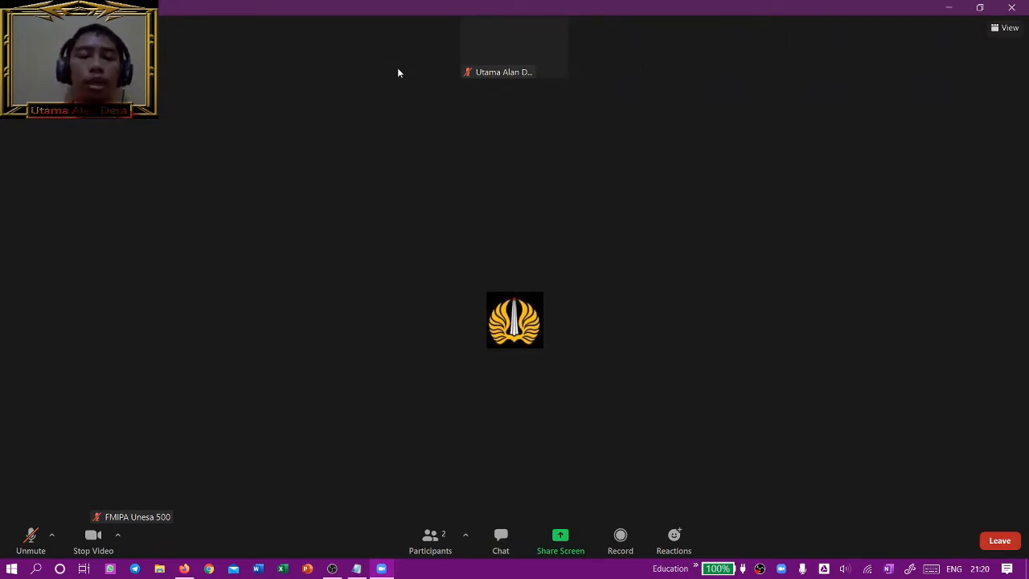
View the meeting information with its ID, passcode and invite link, and check the overall connection statistics
{"action": "left_click", "coordinate": [133, 84]}
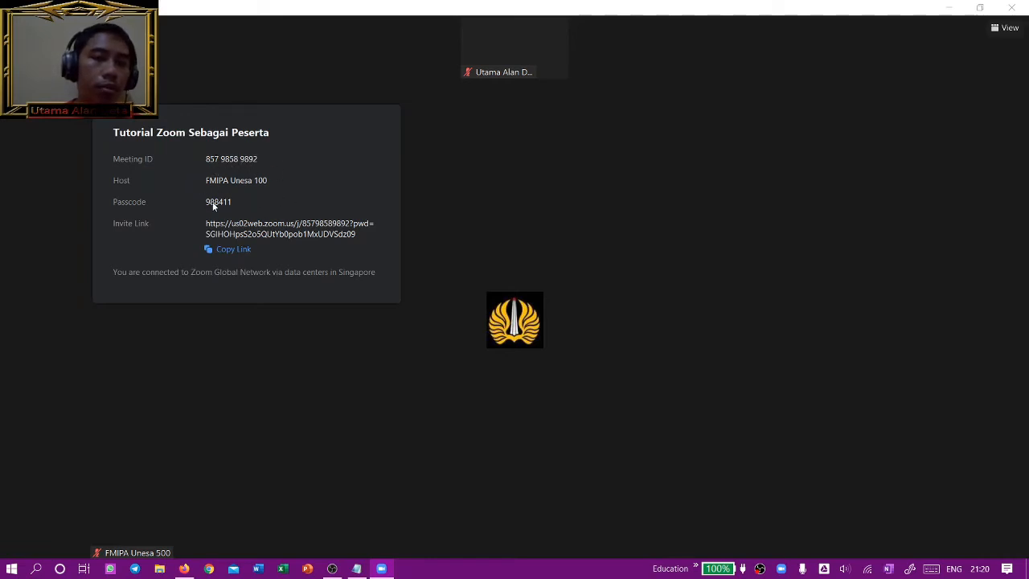
{"action": "left_click", "coordinate": [201, 413]}
{"action": "left_click", "coordinate": [133, 91]}
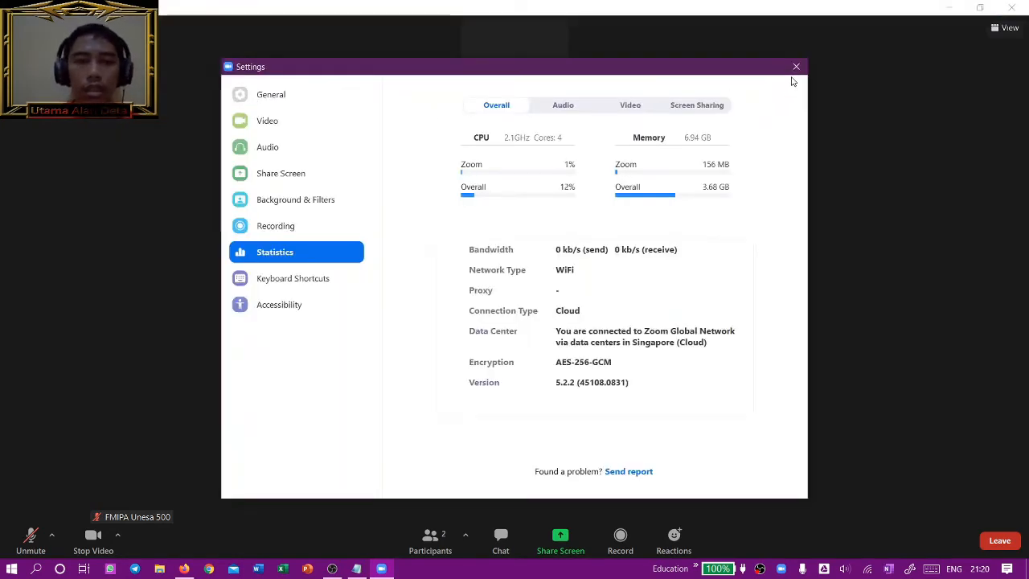
{"action": "left_click", "coordinate": [796, 67]}
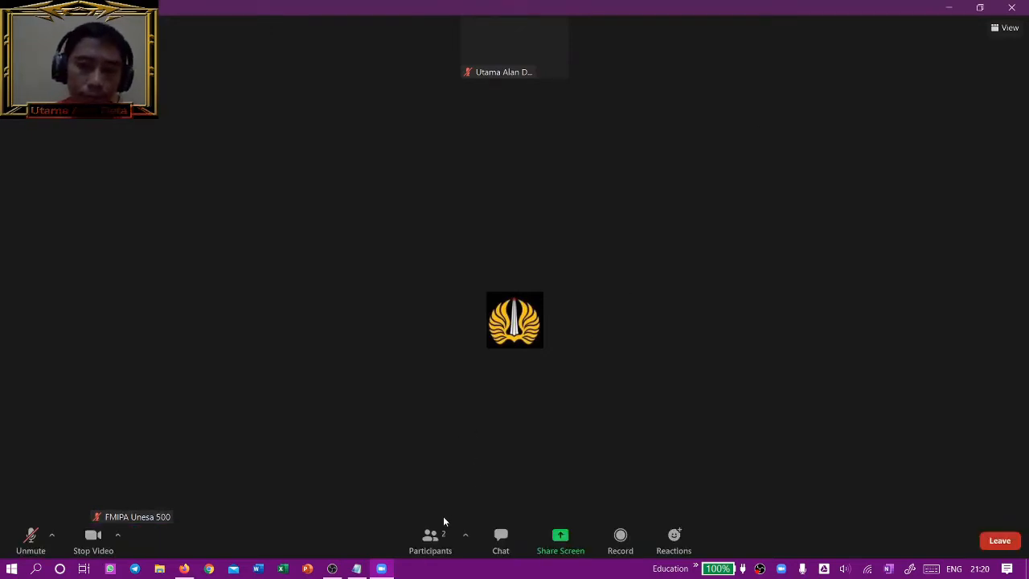
Show the participant list and rename the own entry with a new screen name
{"action": "left_click", "coordinate": [439, 539]}
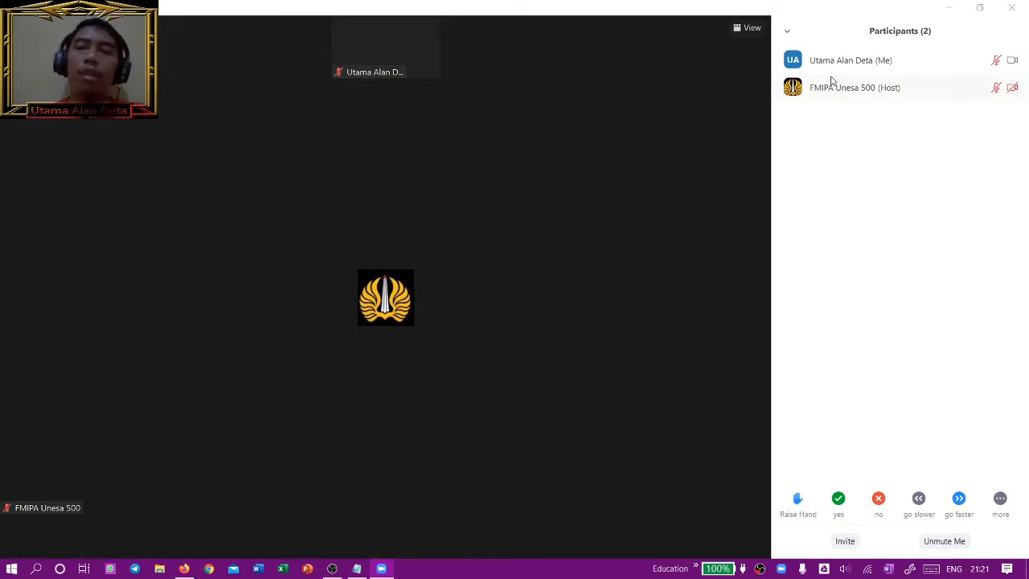
{"action": "mouse_move", "coordinate": [839, 74]}
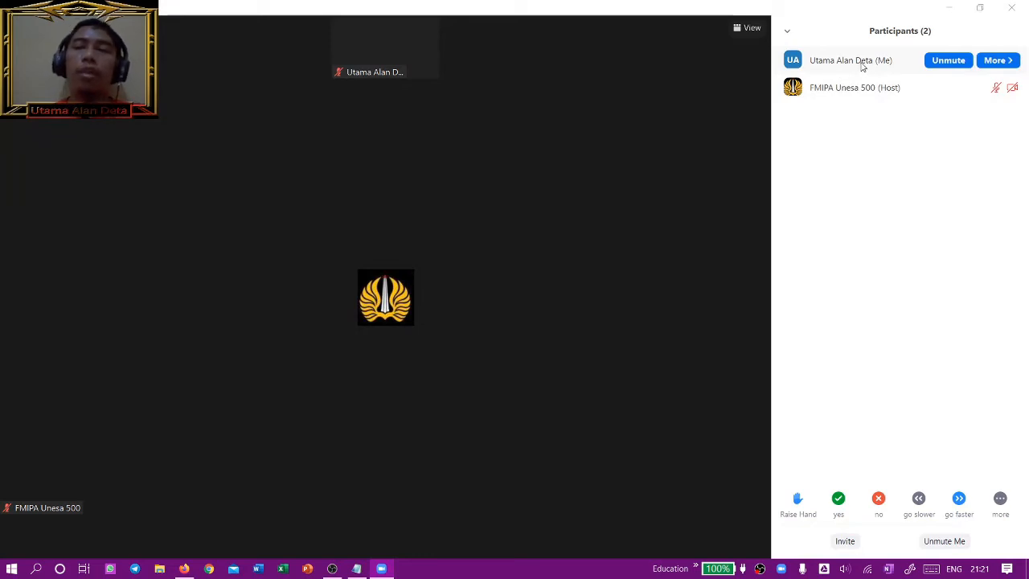
{"action": "left_click", "coordinate": [997, 61]}
{"action": "left_click", "coordinate": [957, 125]}
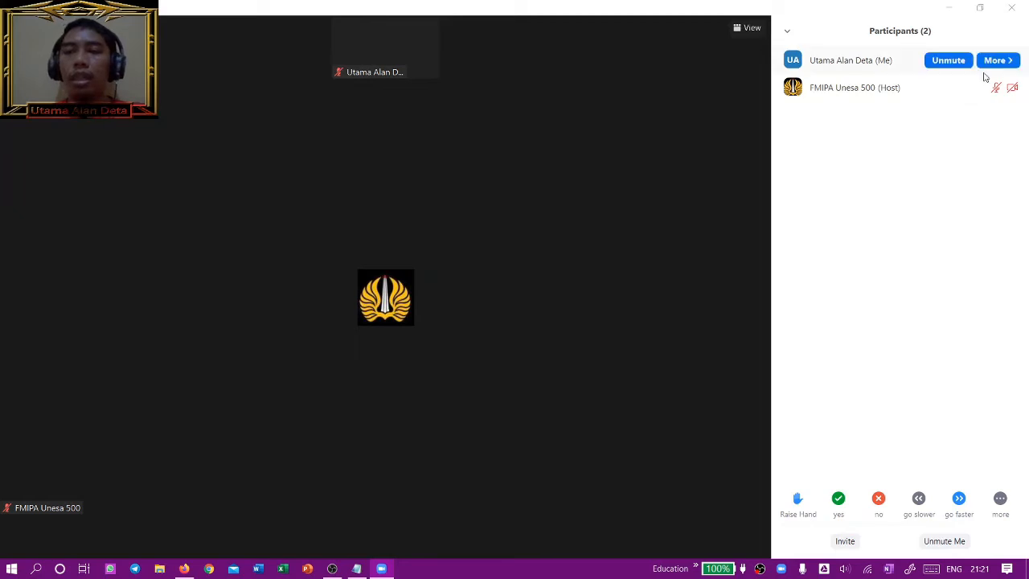
{"action": "left_click", "coordinate": [995, 62]}
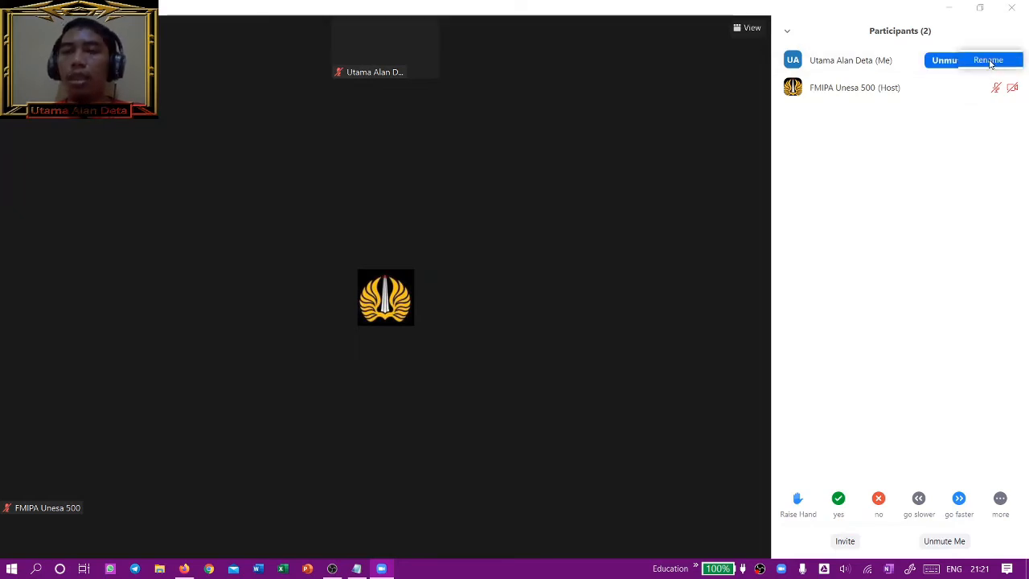
{"action": "left_click", "coordinate": [989, 61]}
{"action": "left_click", "coordinate": [500, 274]}
{"action": "key", "text": "ctrl+a"}
{"action": "type", "text": "Ala"}
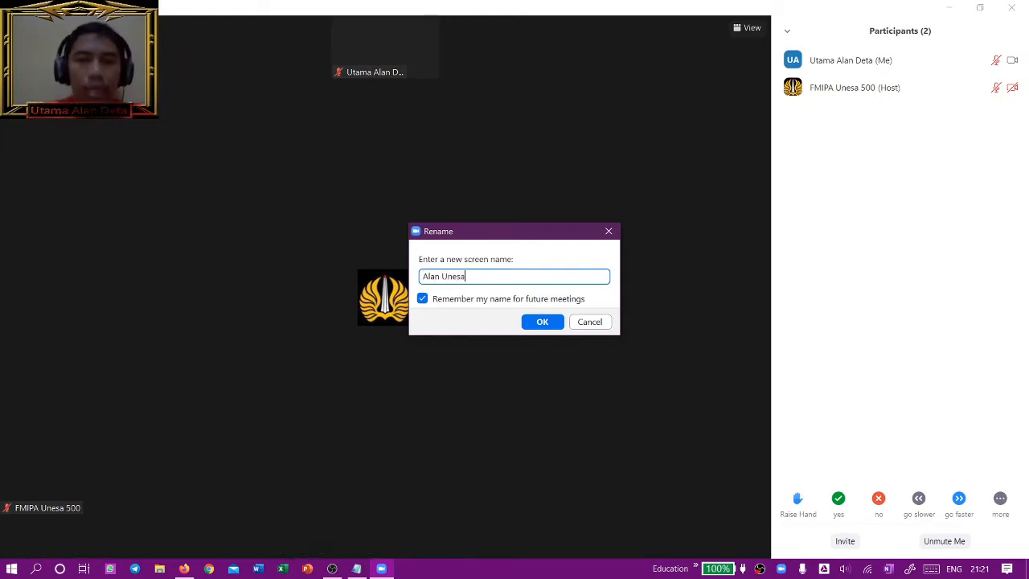
{"action": "left_click", "coordinate": [534, 320]}
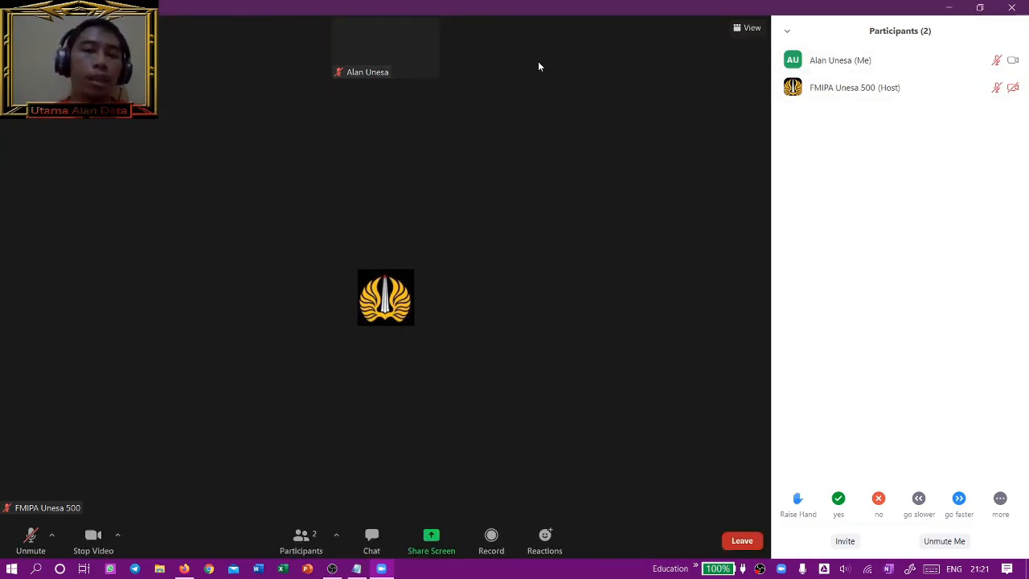
Raise and lower the hand, and give the yes response from the participant list
{"action": "mouse_move", "coordinate": [348, 59]}
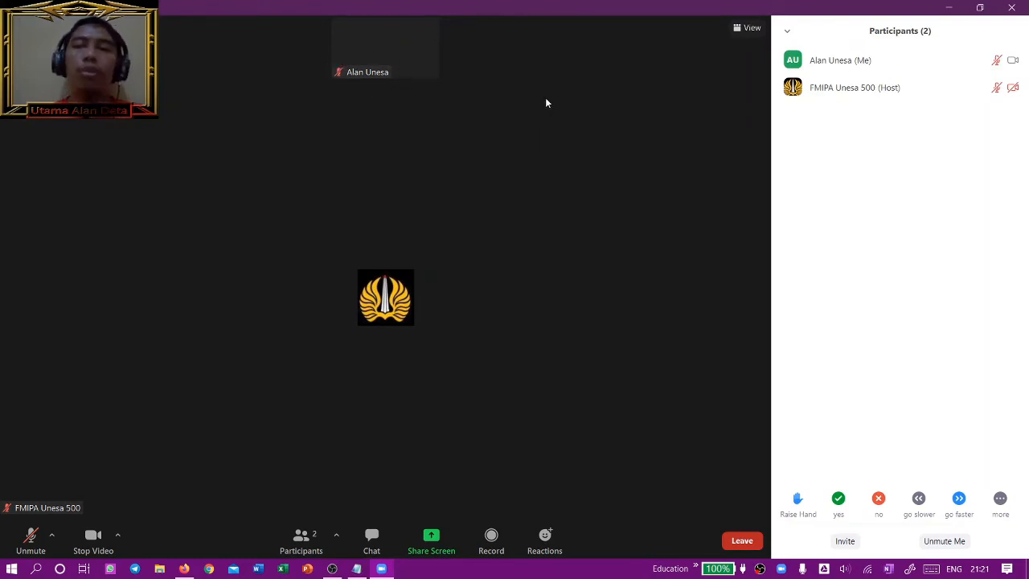
{"action": "mouse_move", "coordinate": [881, 72]}
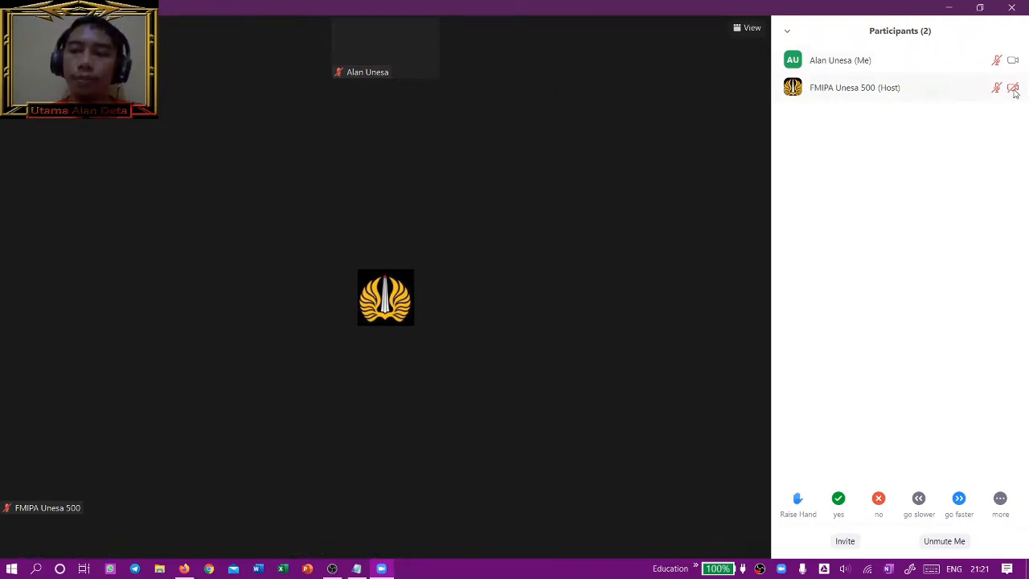
{"action": "mouse_move", "coordinate": [588, 283]}
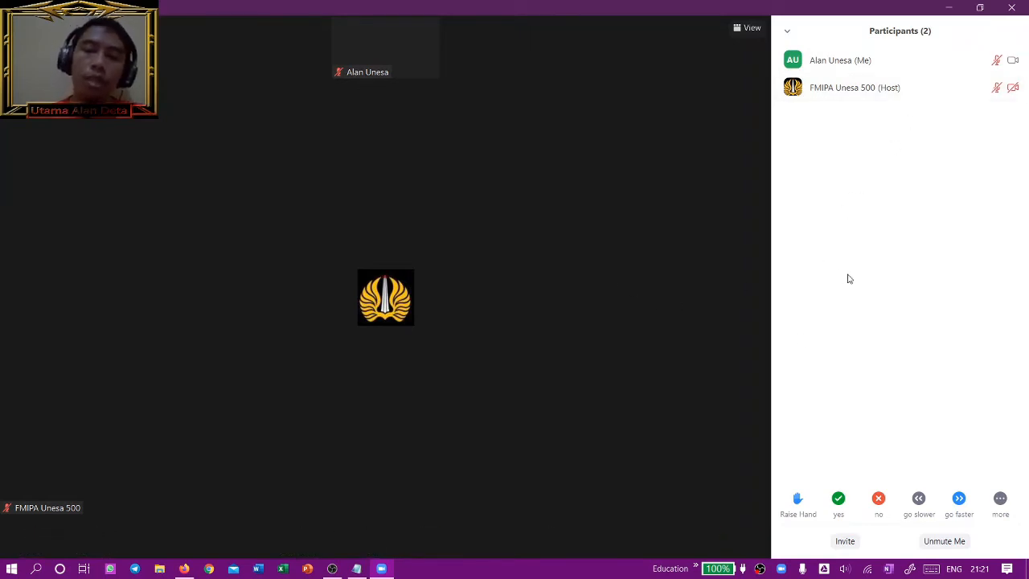
{"action": "mouse_move", "coordinate": [378, 373]}
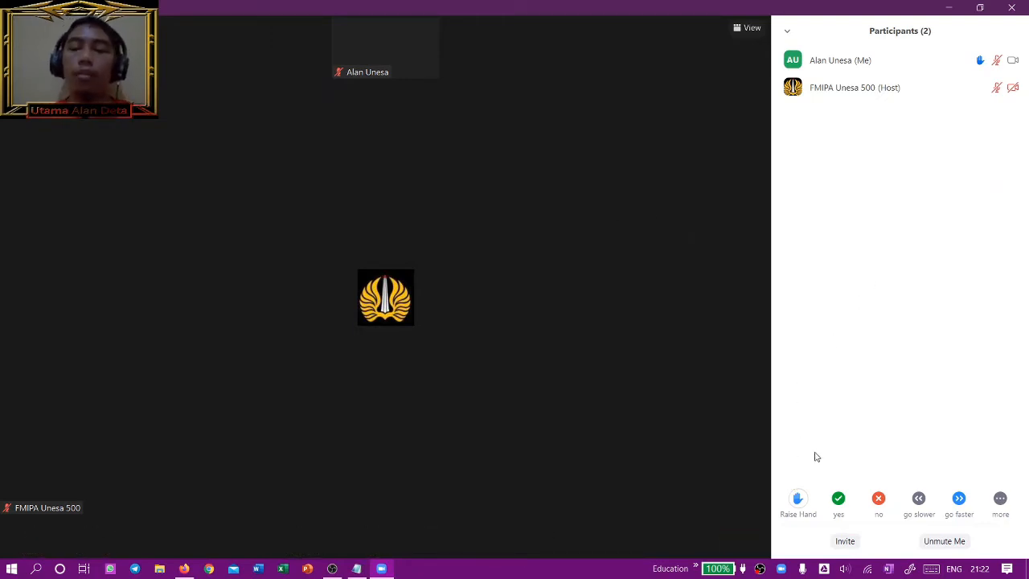
{"action": "left_click", "coordinate": [799, 500]}
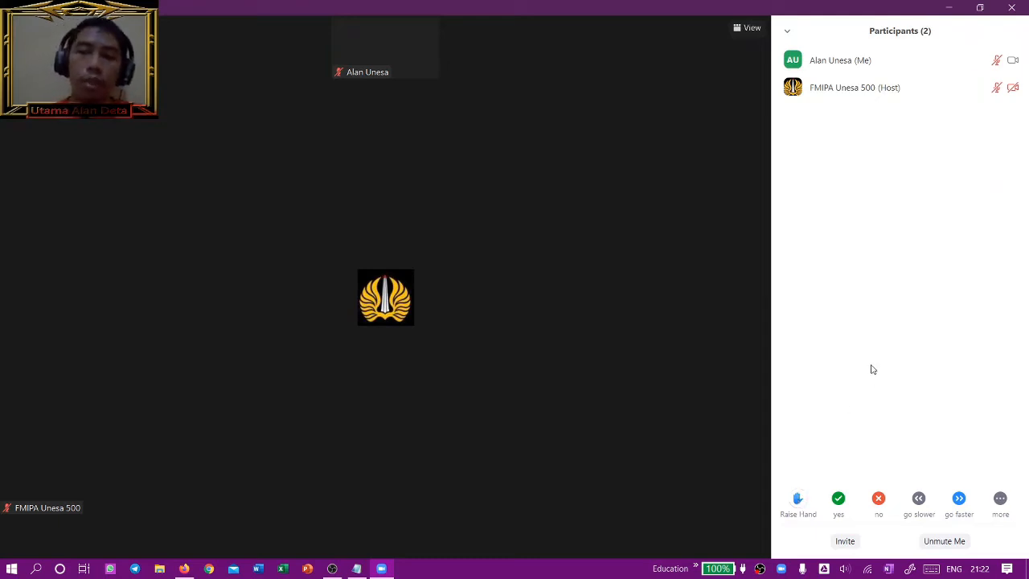
{"action": "left_click", "coordinate": [839, 500]}
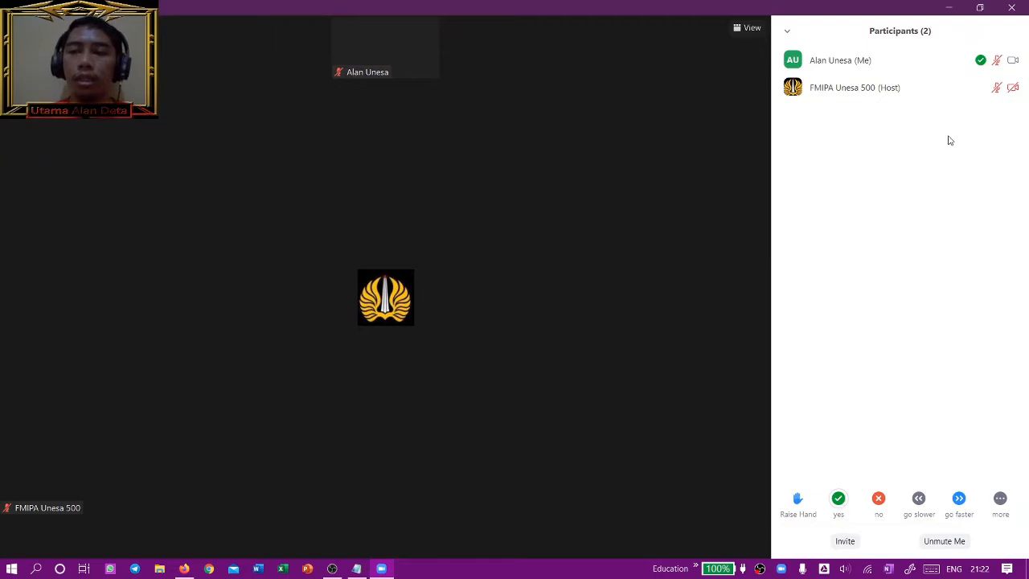
Give the no, go slower and go faster responses one after another, and clear the go faster response
{"action": "left_click", "coordinate": [879, 499]}
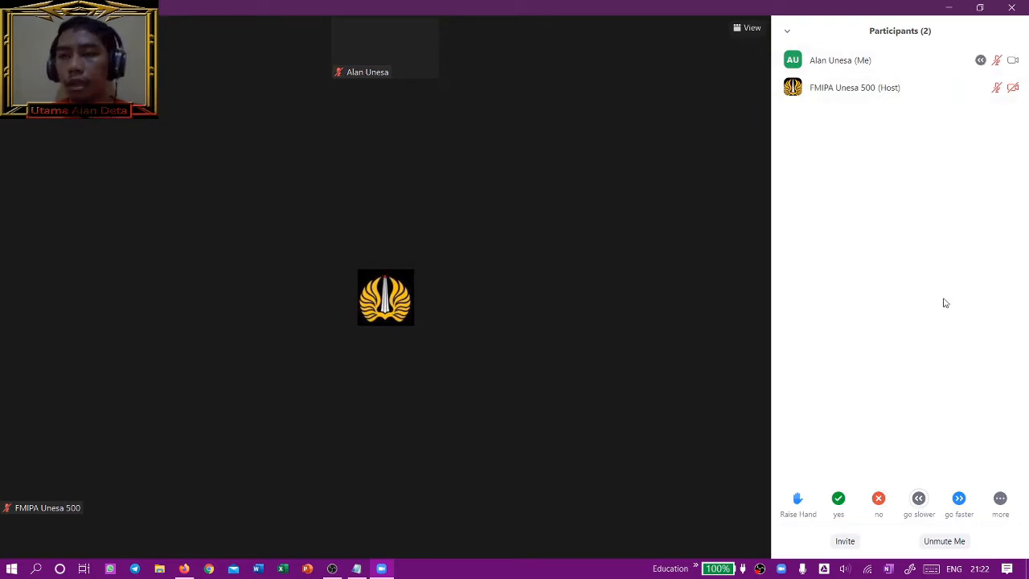
{"action": "left_click", "coordinate": [959, 499]}
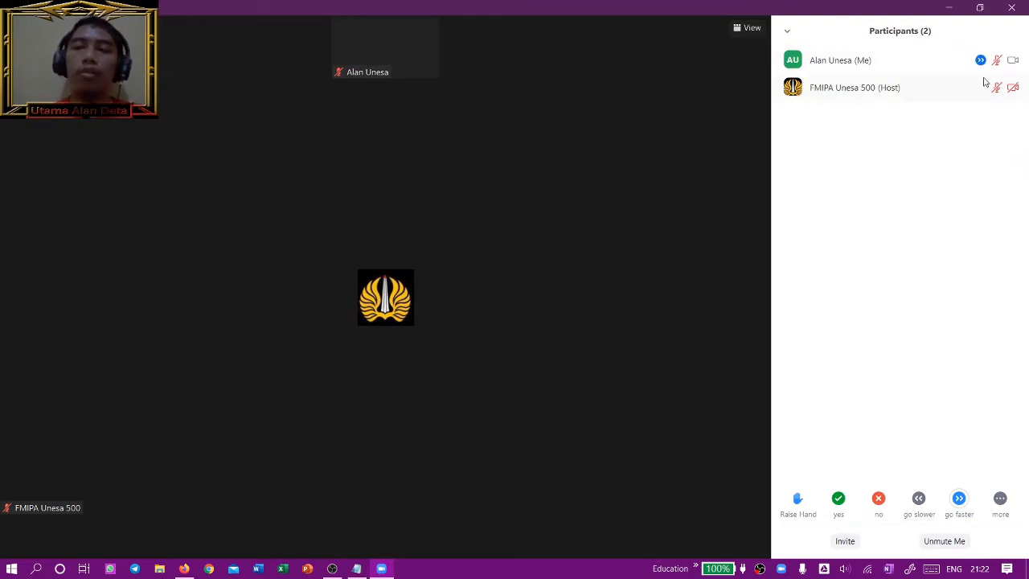
{"action": "left_click", "coordinate": [996, 502]}
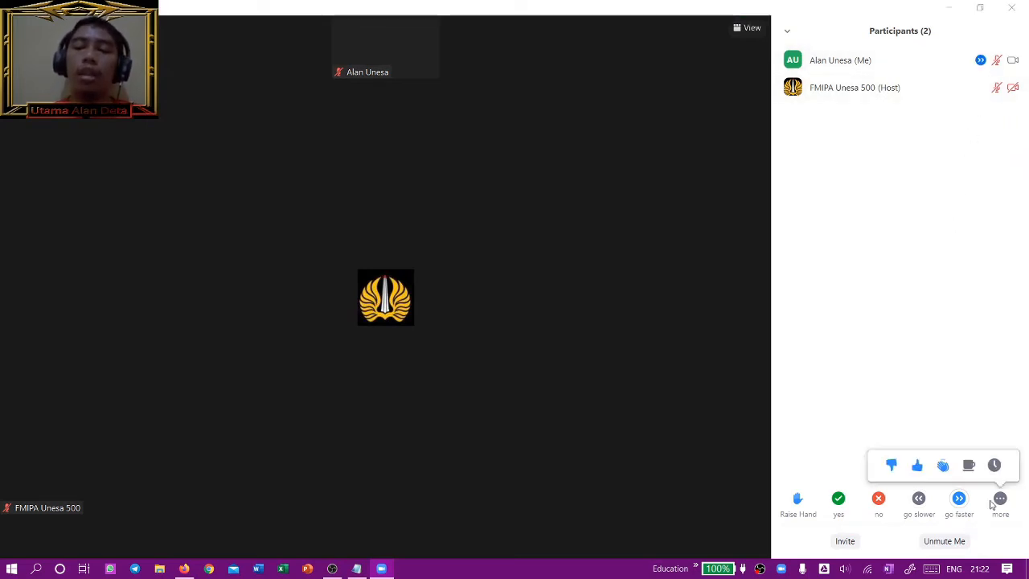
{"action": "left_click", "coordinate": [959, 499]}
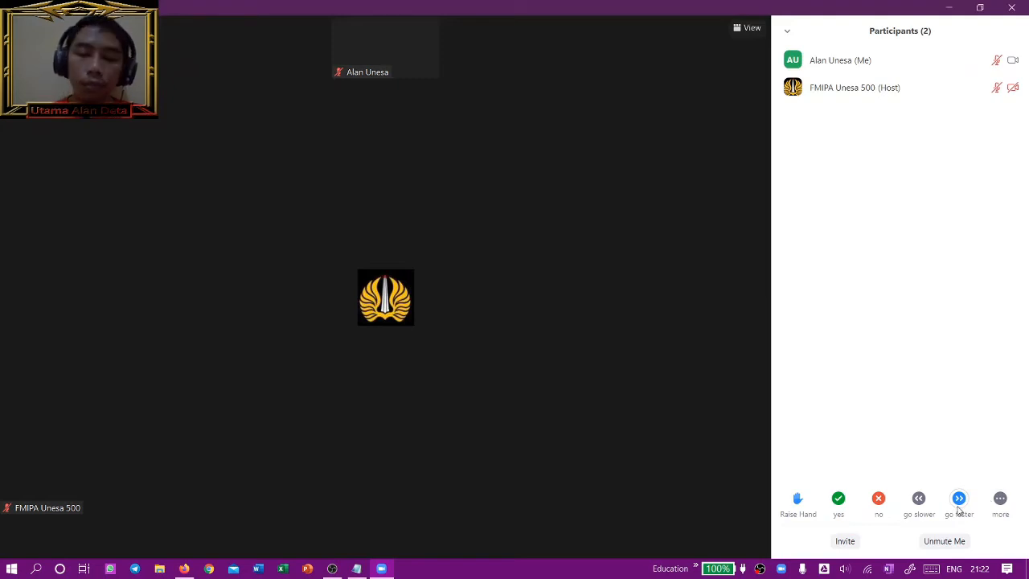
Give the clapping hands feedback and replace it with the coffee cup break feedback
{"action": "left_click", "coordinate": [995, 501]}
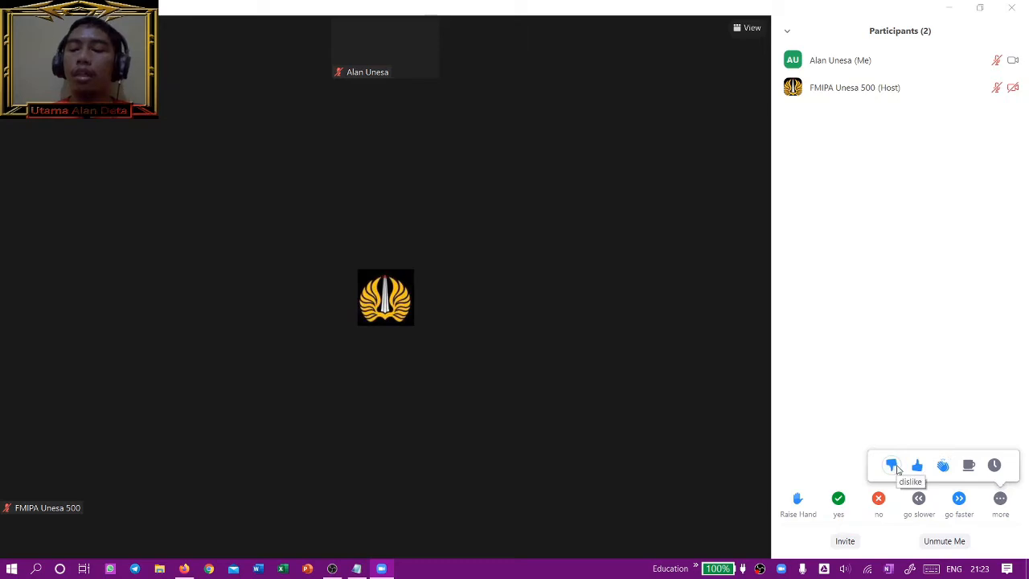
{"action": "left_click", "coordinate": [941, 471]}
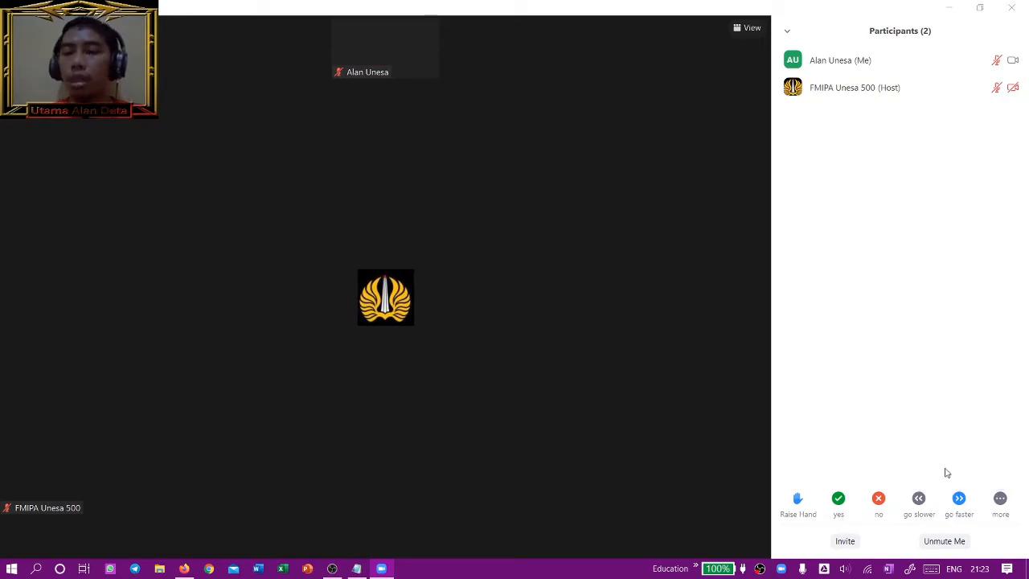
{"action": "mouse_move", "coordinate": [933, 71]}
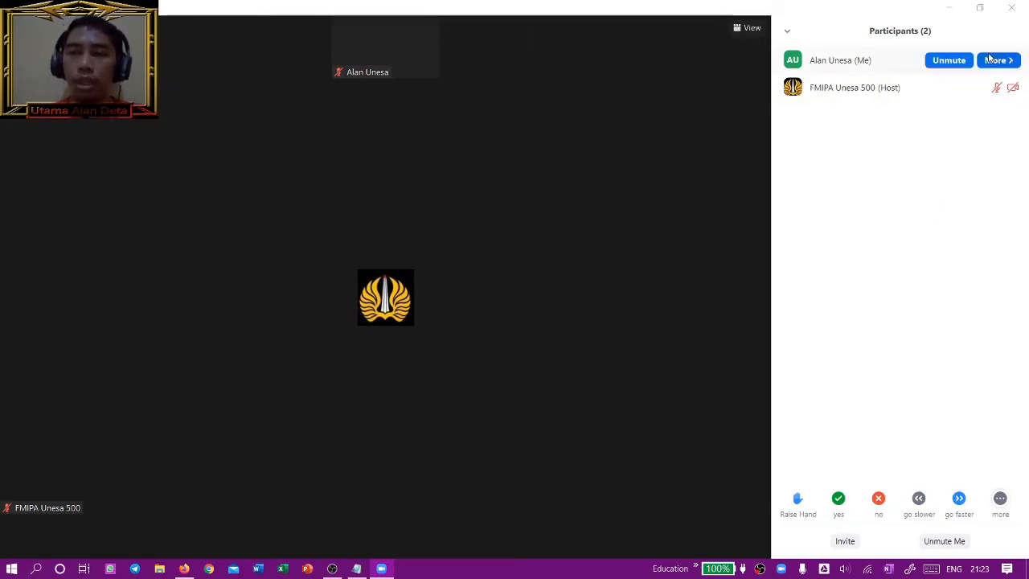
{"action": "left_click", "coordinate": [1001, 498]}
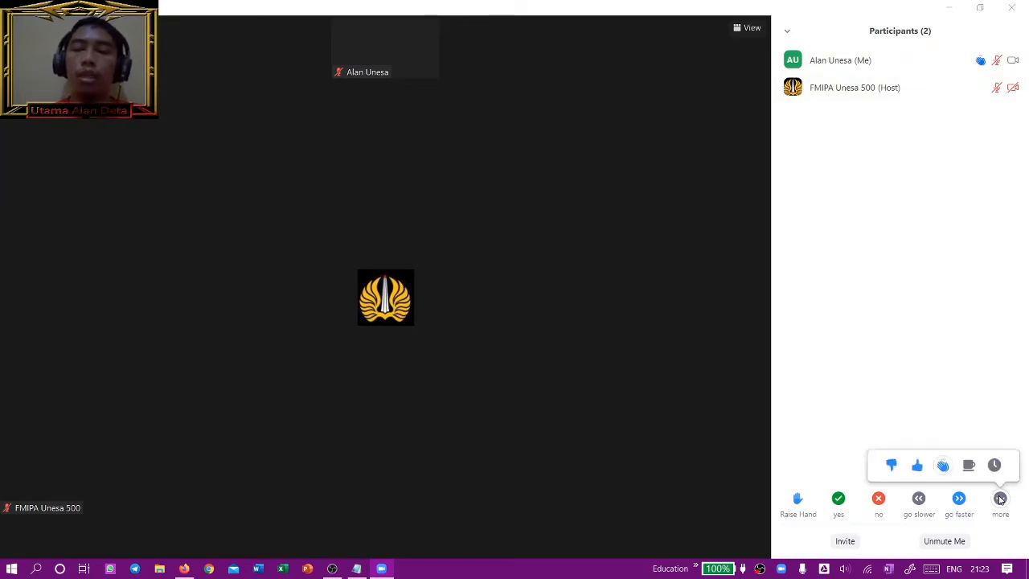
{"action": "left_click", "coordinate": [969, 467]}
Set the feedback status to away and clear it again
{"action": "left_click", "coordinate": [1000, 500]}
{"action": "left_click", "coordinate": [1000, 505]}
{"action": "left_click", "coordinate": [1001, 506]}
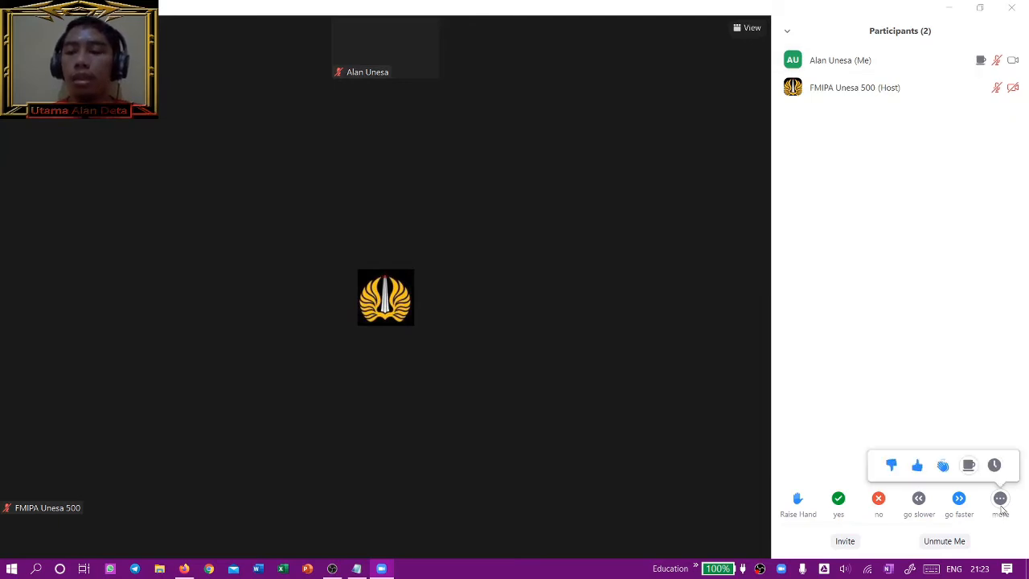
{"action": "left_click", "coordinate": [996, 467]}
{"action": "mouse_move", "coordinate": [986, 70]}
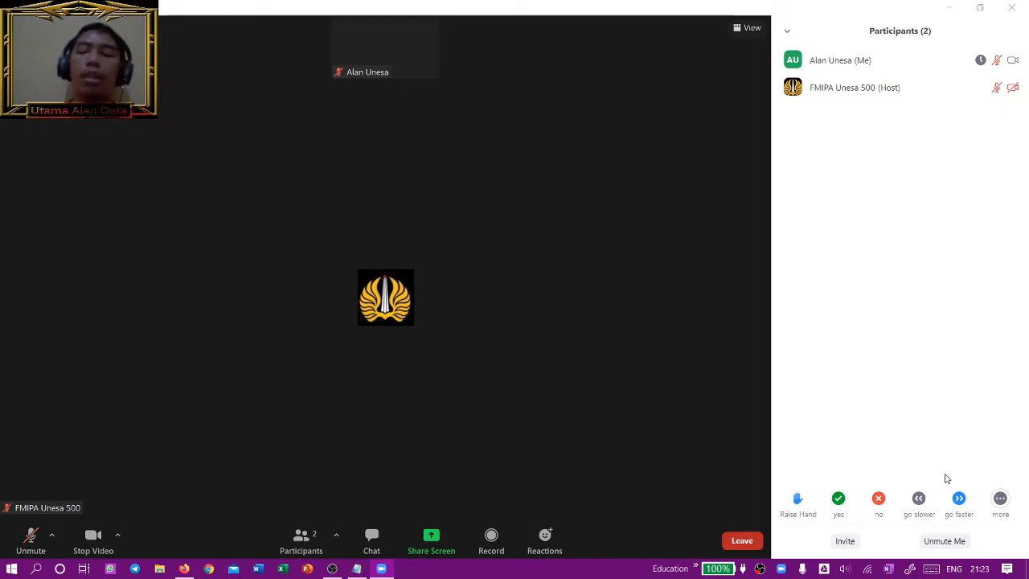
{"action": "left_click", "coordinate": [1001, 498]}
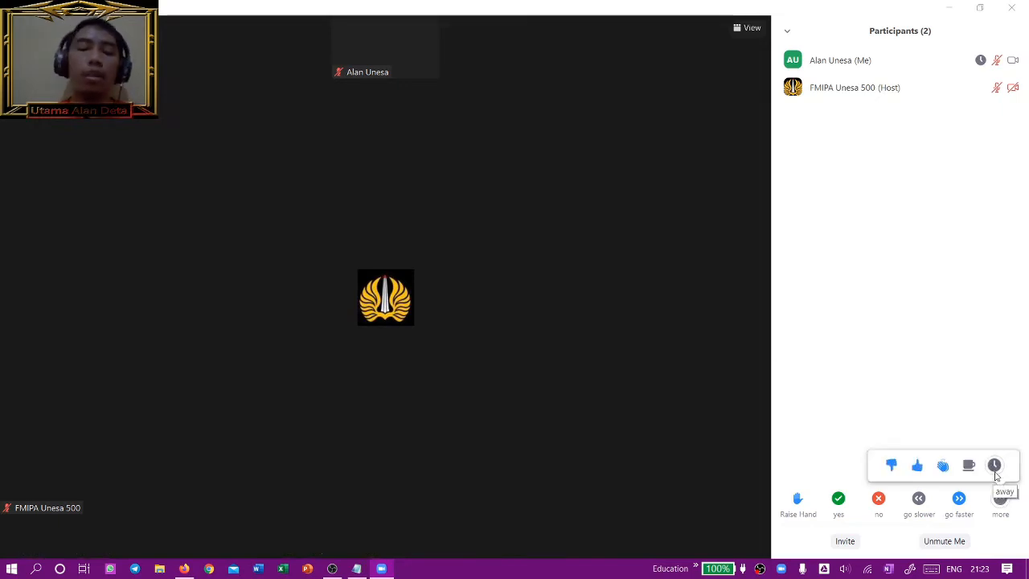
{"action": "left_click", "coordinate": [995, 466]}
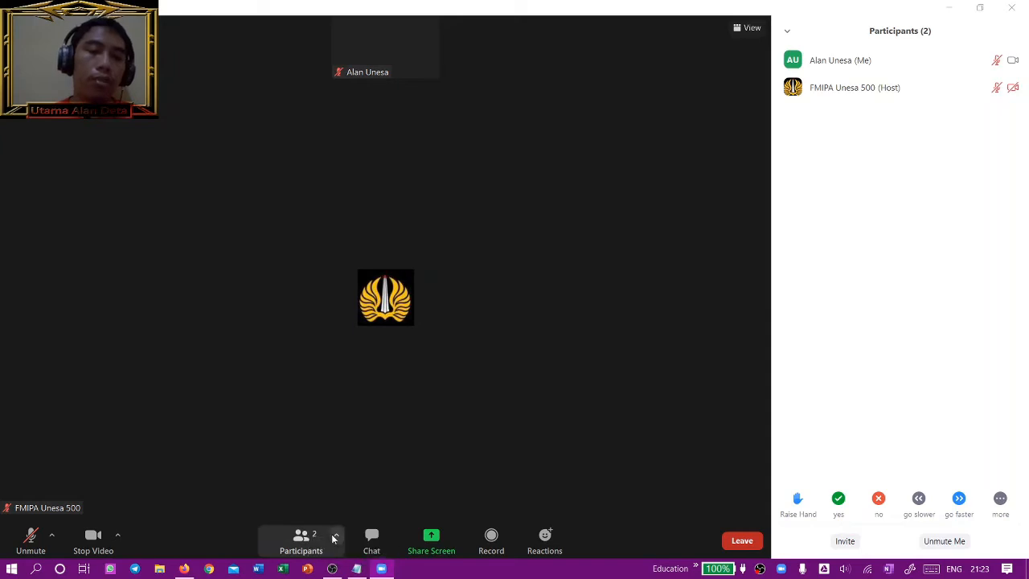
Hide the participant list, and view the options for inviting people to the meeting before closing them
{"action": "left_click", "coordinate": [334, 536]}
{"action": "left_click", "coordinate": [306, 539]}
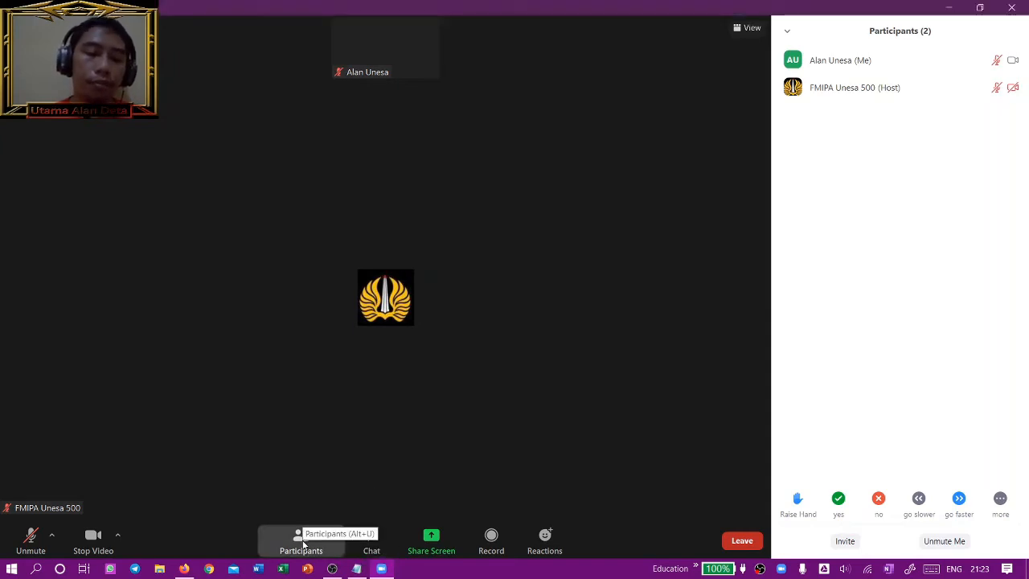
{"action": "left_click", "coordinate": [309, 539]}
{"action": "left_click", "coordinate": [465, 539]}
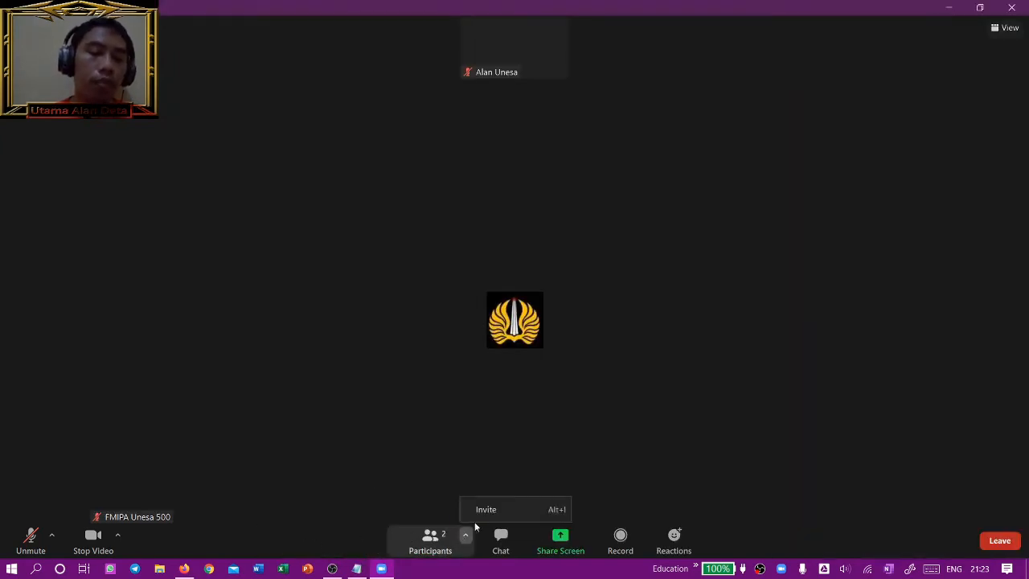
{"action": "left_click", "coordinate": [506, 514]}
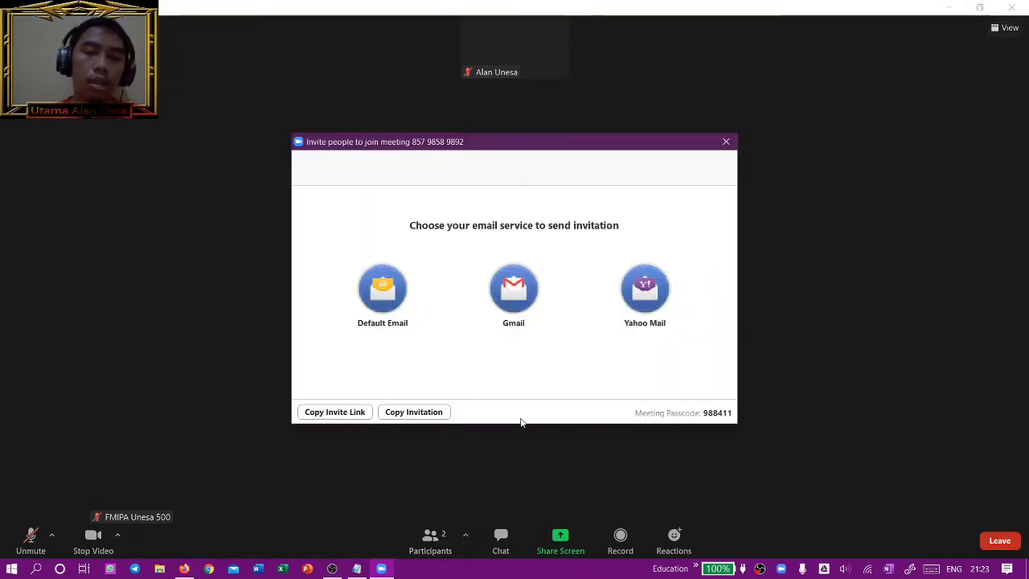
{"action": "left_click", "coordinate": [726, 141]}
{"action": "left_click", "coordinate": [359, 569]}
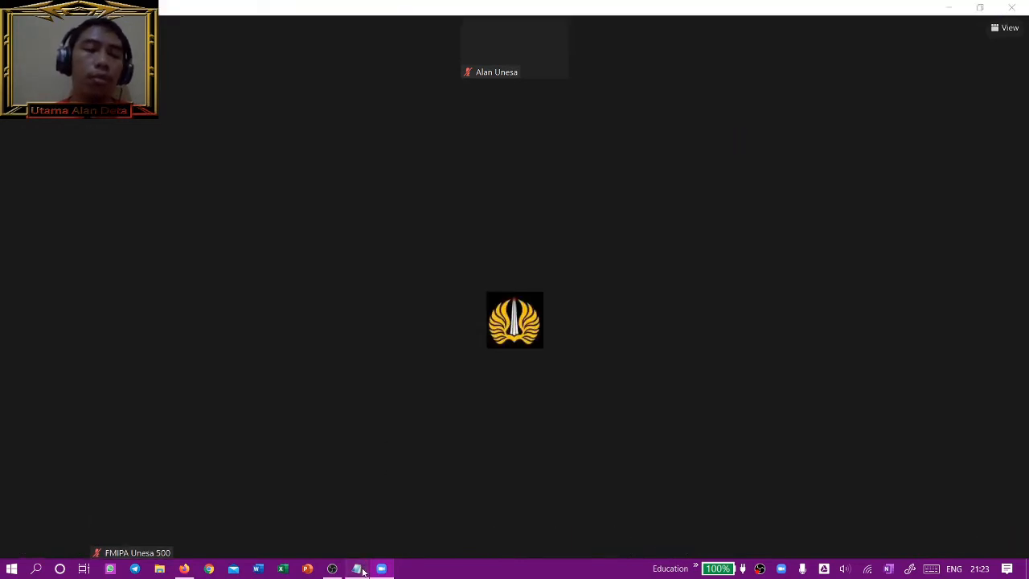
{"action": "left_click", "coordinate": [359, 569]}
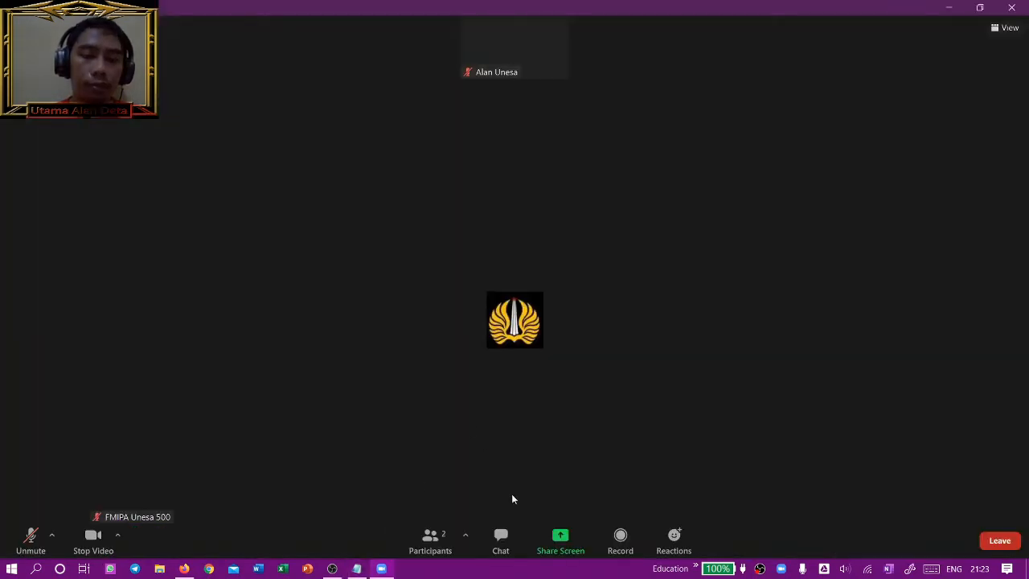
Show the meeting chat and send the message "Hai" to everyone
{"action": "left_click", "coordinate": [501, 537]}
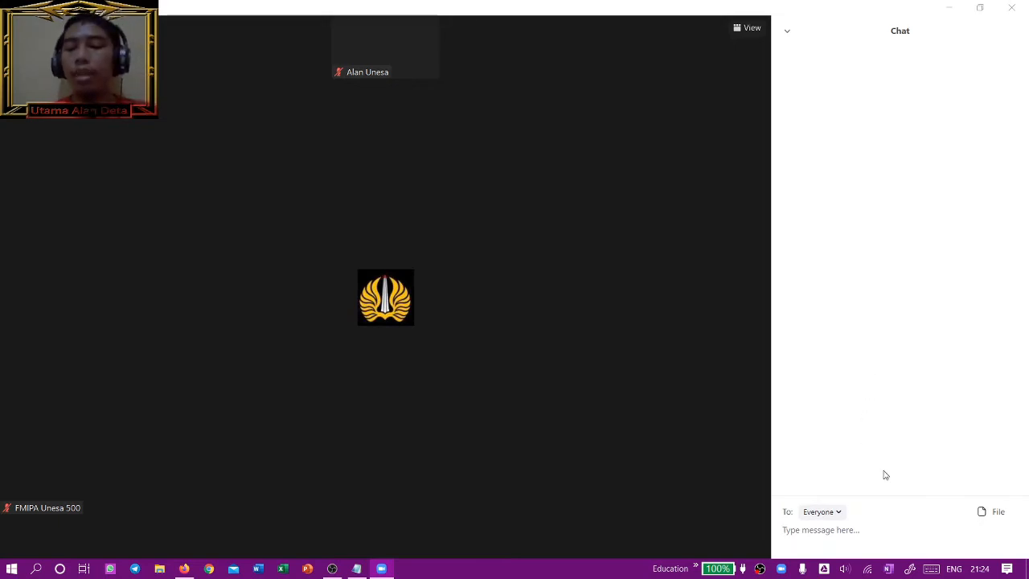
{"action": "type", "text": "Hai"}
{"action": "key", "text": "Return"}
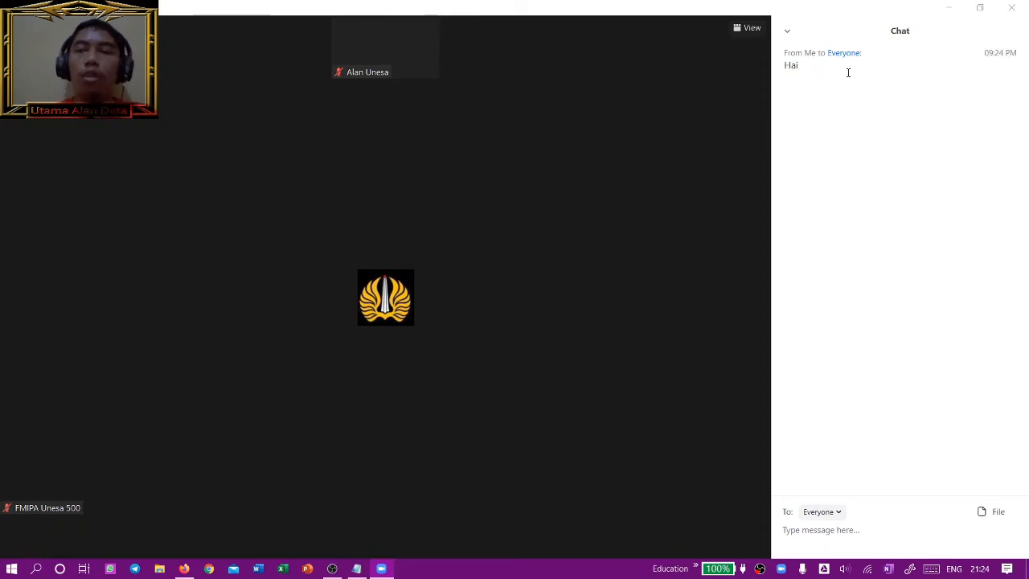
Set the chat recipient to the host and send the private message "Hai"
{"action": "left_click", "coordinate": [839, 513]}
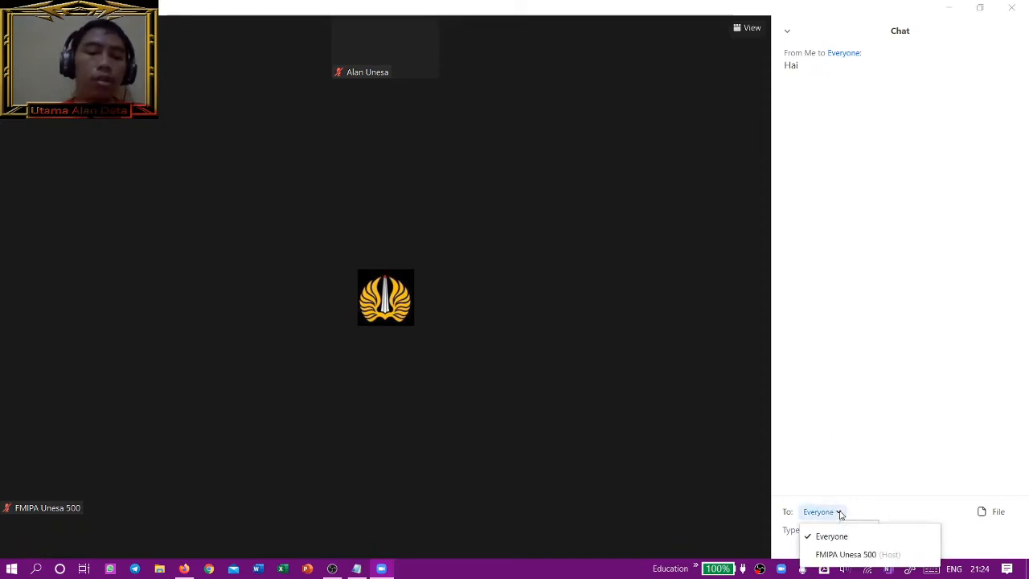
{"action": "left_click", "coordinate": [838, 555]}
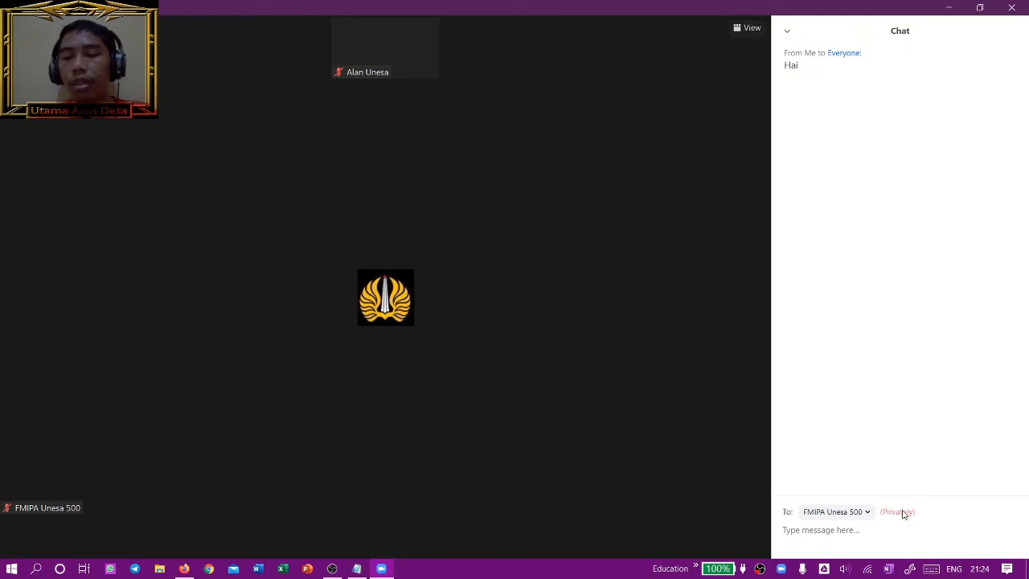
{"action": "left_click", "coordinate": [848, 533]}
{"action": "type", "text": "Hai"}
{"action": "key", "text": "Return"}
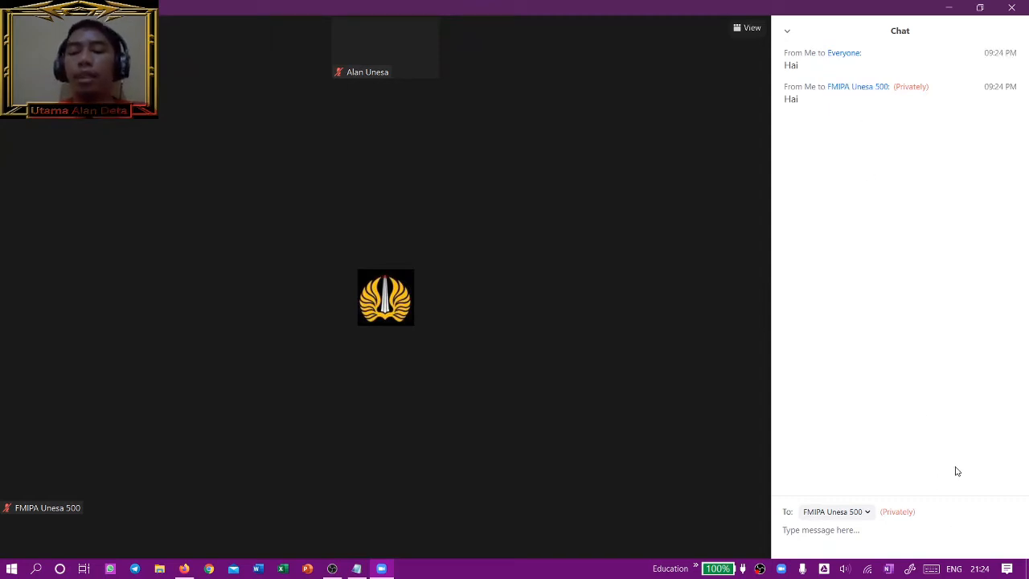
Set the chat recipient back to Everyone, and look at sending a file from the computer before closing the chat
{"action": "left_click", "coordinate": [867, 513]}
{"action": "left_click", "coordinate": [857, 534]}
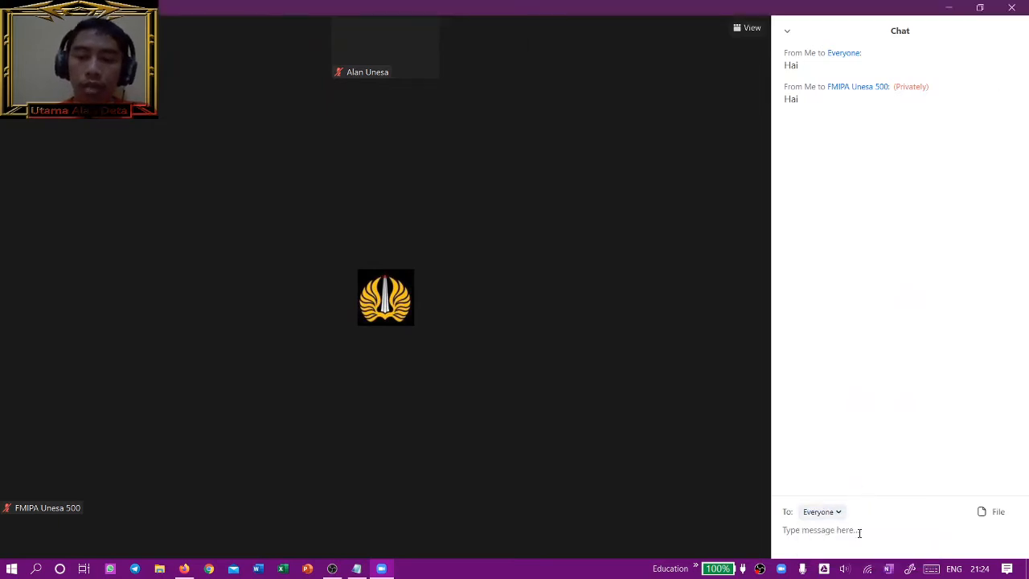
{"action": "left_click", "coordinate": [996, 513]}
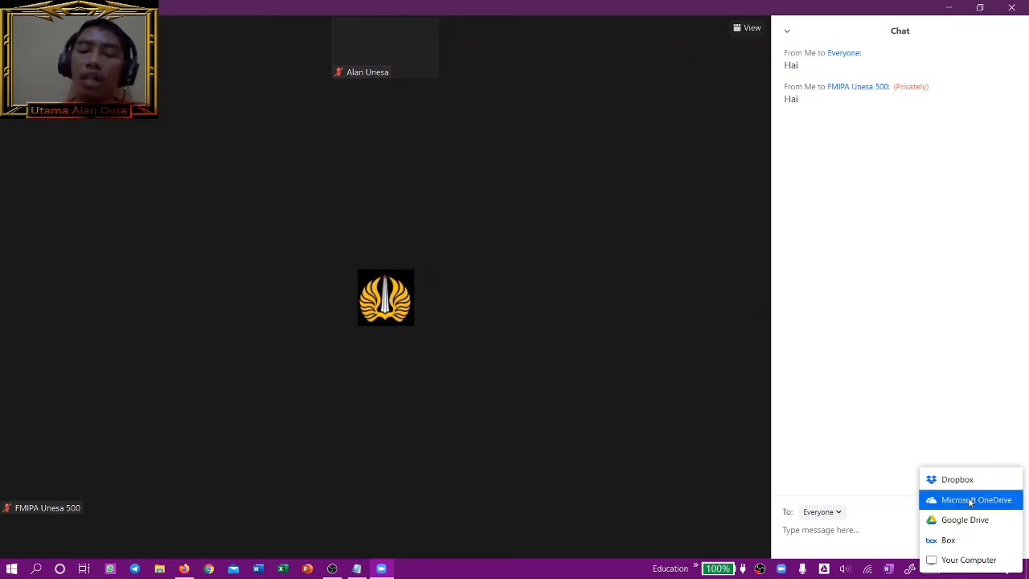
{"action": "left_click", "coordinate": [968, 559]}
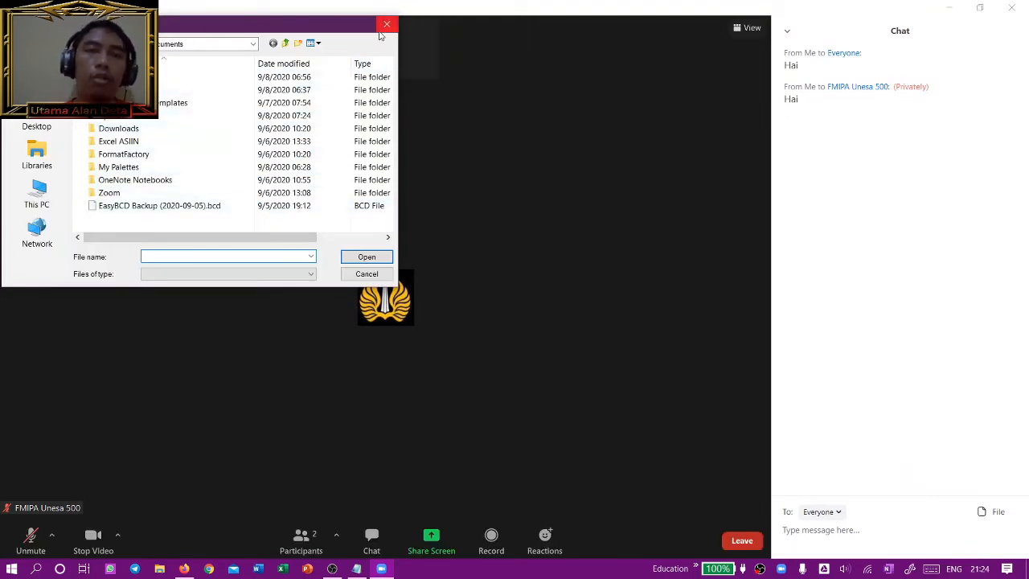
{"action": "left_click", "coordinate": [380, 34]}
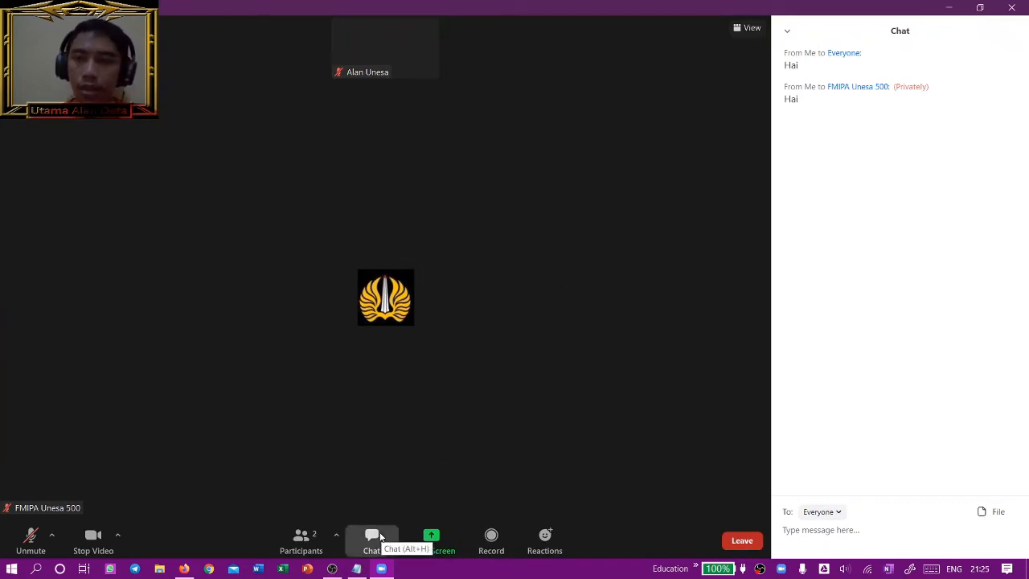
{"action": "left_click", "coordinate": [381, 537]}
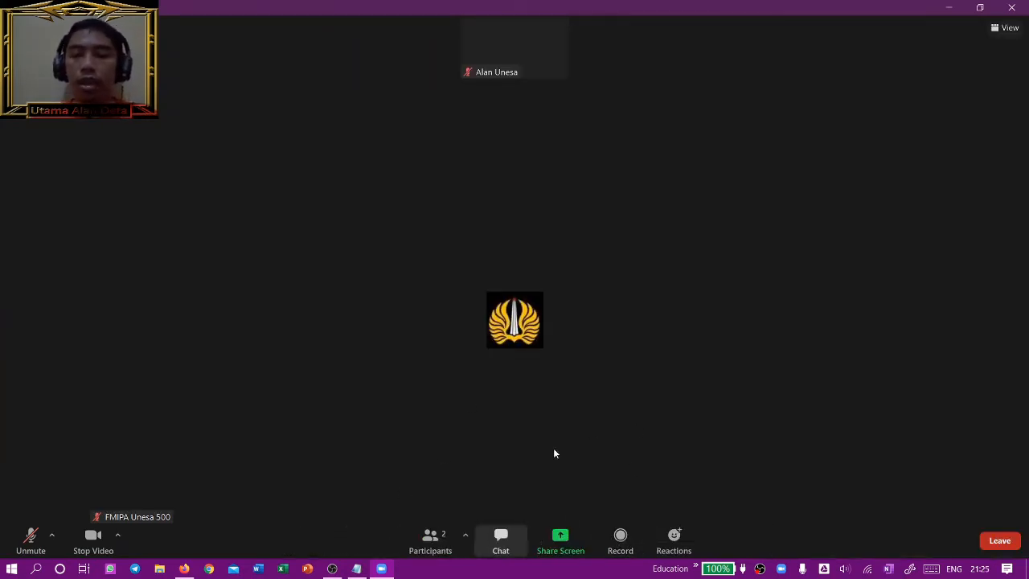
Try to record the meeting, and send the party popper reaction
{"action": "left_click", "coordinate": [630, 541]}
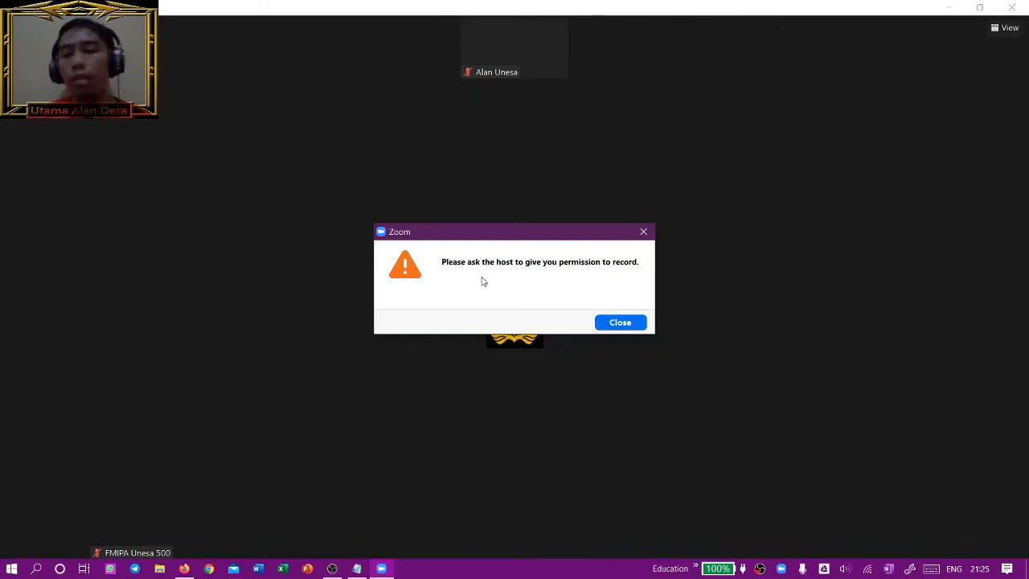
{"action": "left_click", "coordinate": [644, 232]}
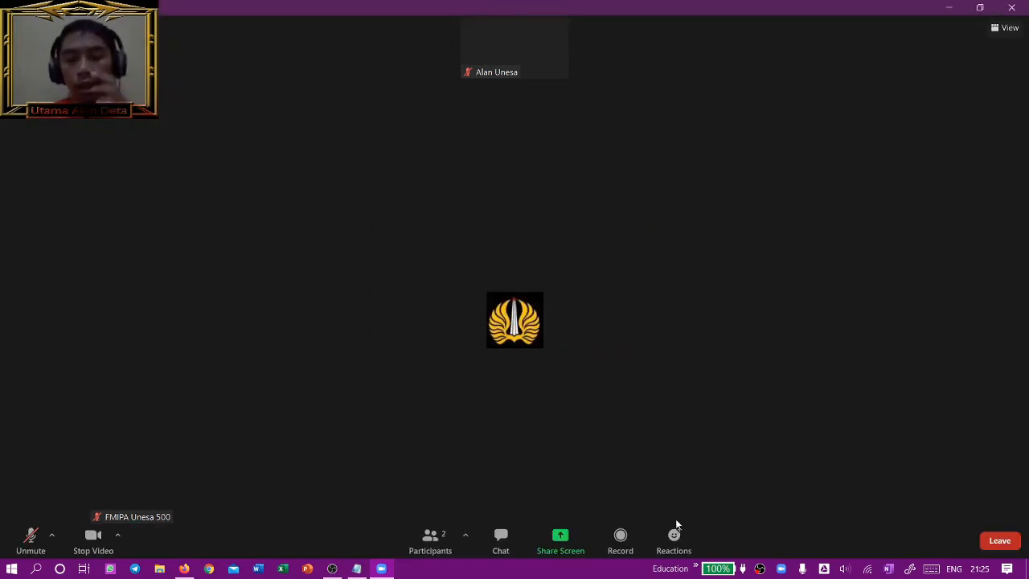
{"action": "left_click", "coordinate": [680, 542]}
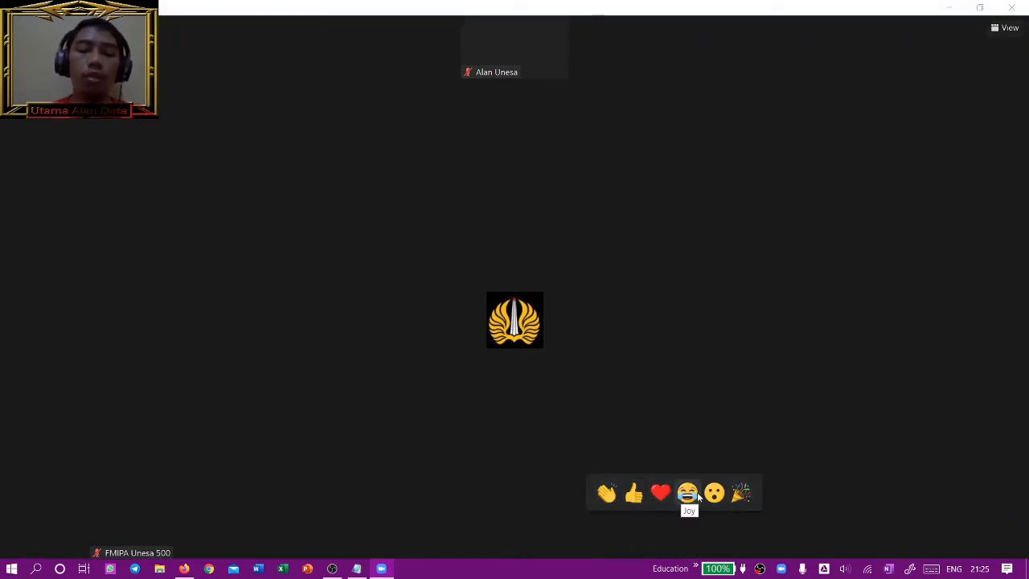
{"action": "left_click", "coordinate": [739, 493]}
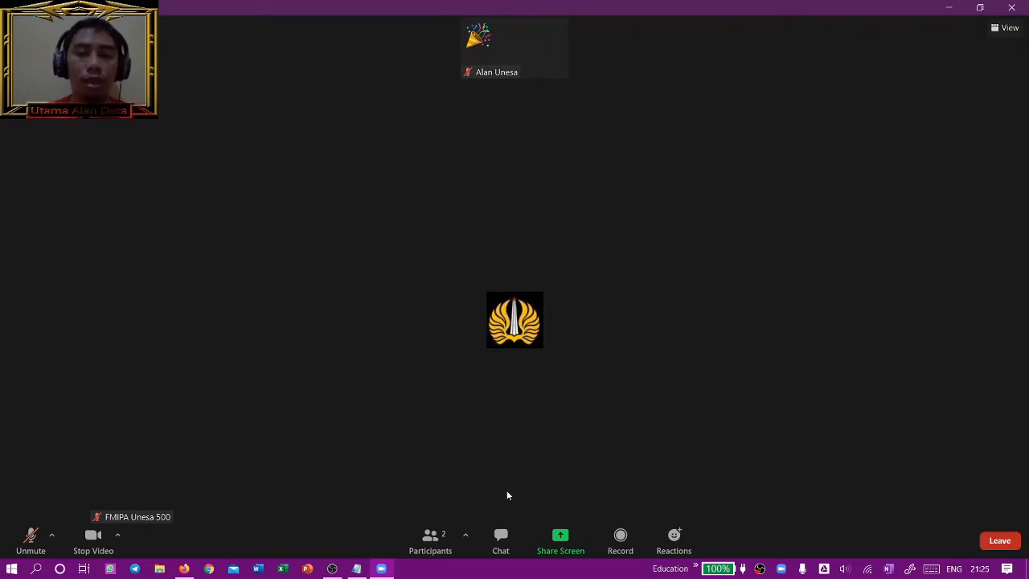
Show and hide the participant list, and view the available layouts: Speaker View, Gallery View and Fullscreen
{"action": "left_click", "coordinate": [430, 538]}
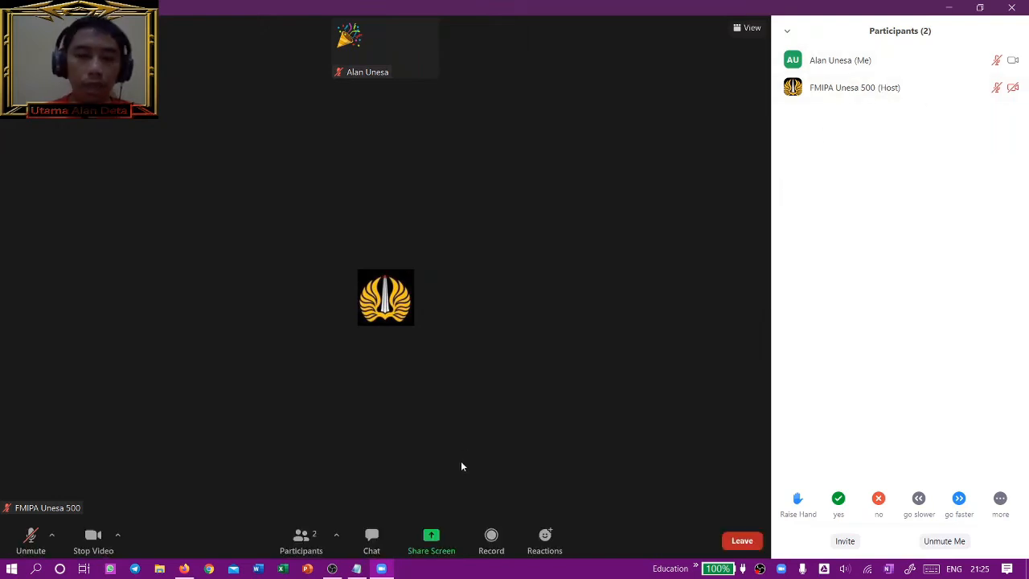
{"action": "left_click", "coordinate": [315, 545]}
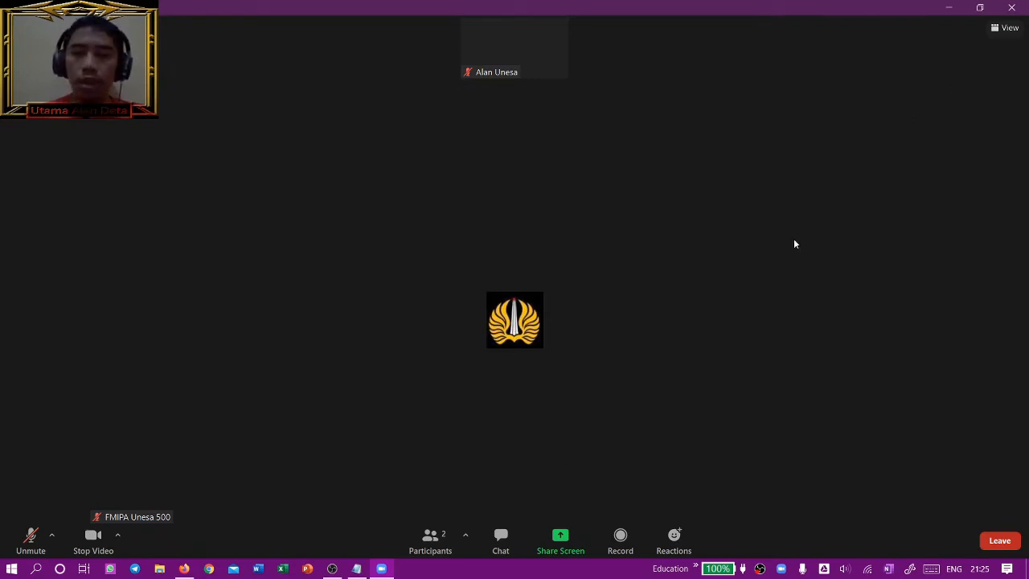
{"action": "left_click", "coordinate": [1003, 29]}
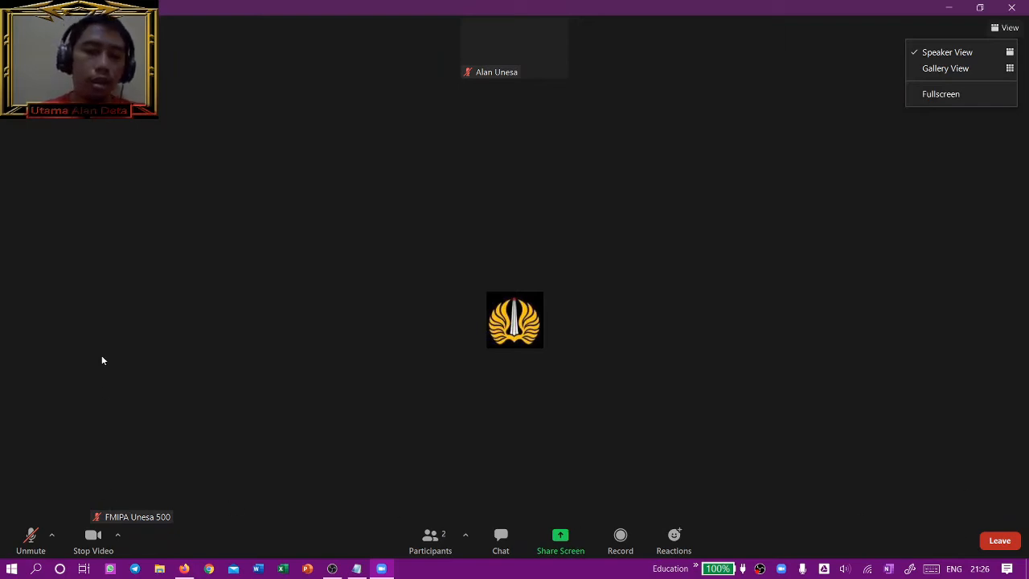
{"action": "mouse_move", "coordinate": [554, 54]}
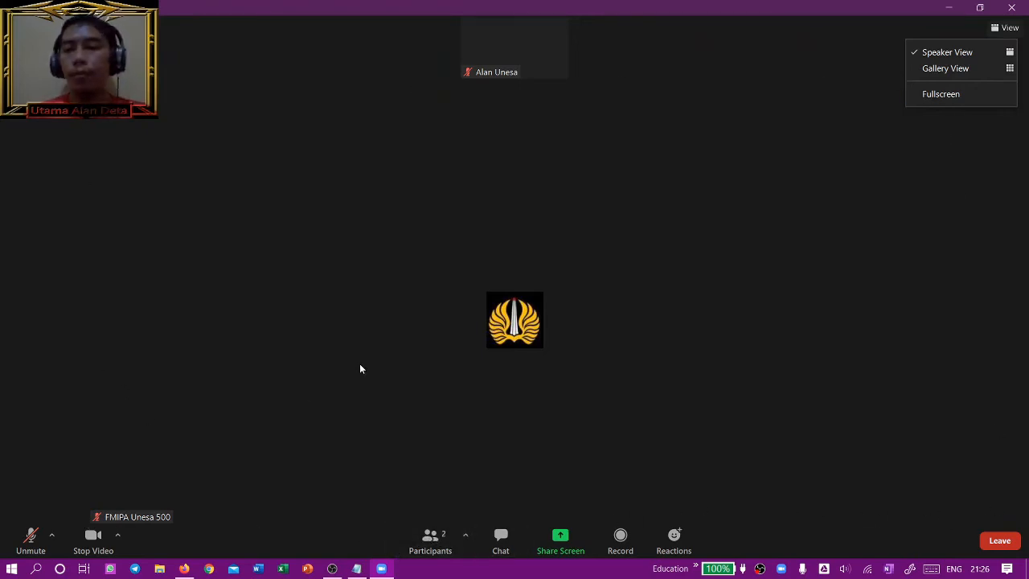
Switch the meeting layout to Gallery View and return it to Speaker View
{"action": "left_click", "coordinate": [929, 72]}
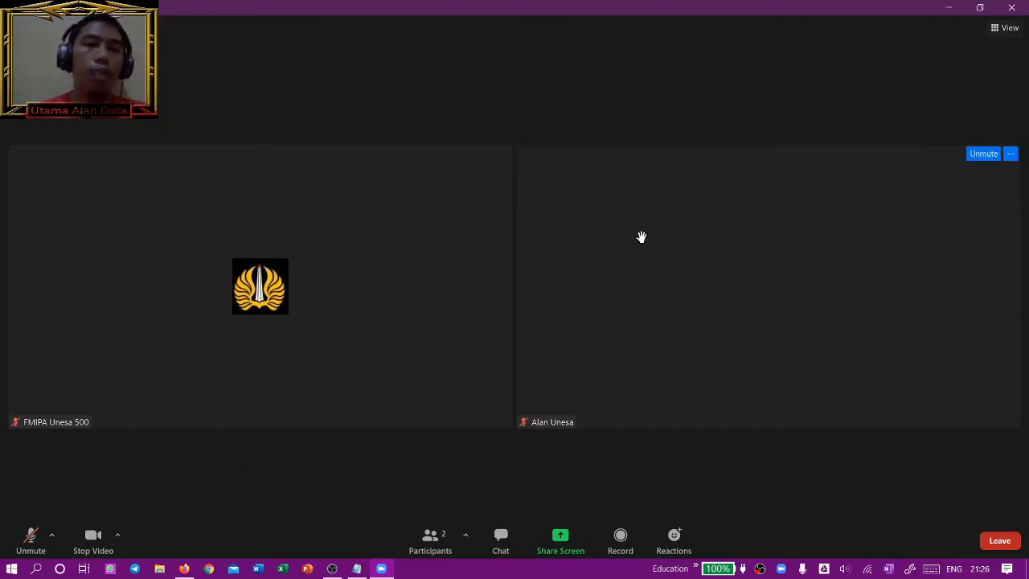
{"action": "left_click", "coordinate": [1021, 27]}
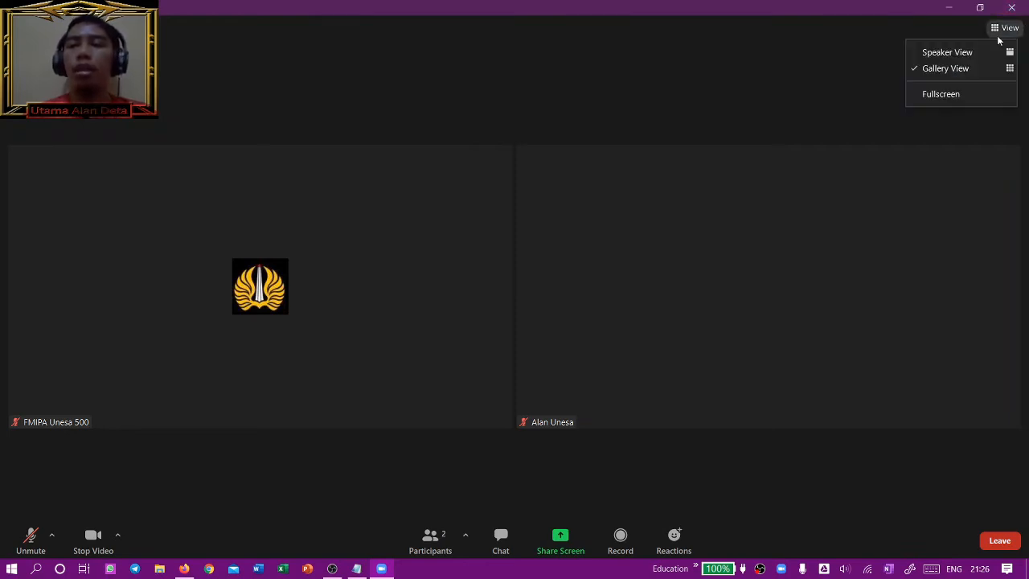
{"action": "left_click", "coordinate": [968, 51]}
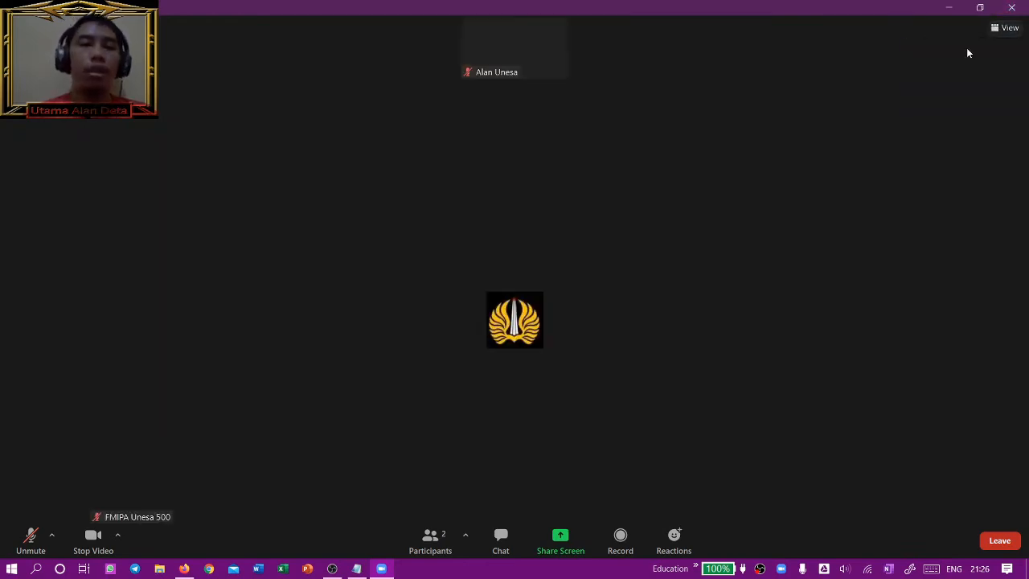
{"action": "left_click", "coordinate": [1016, 31]}
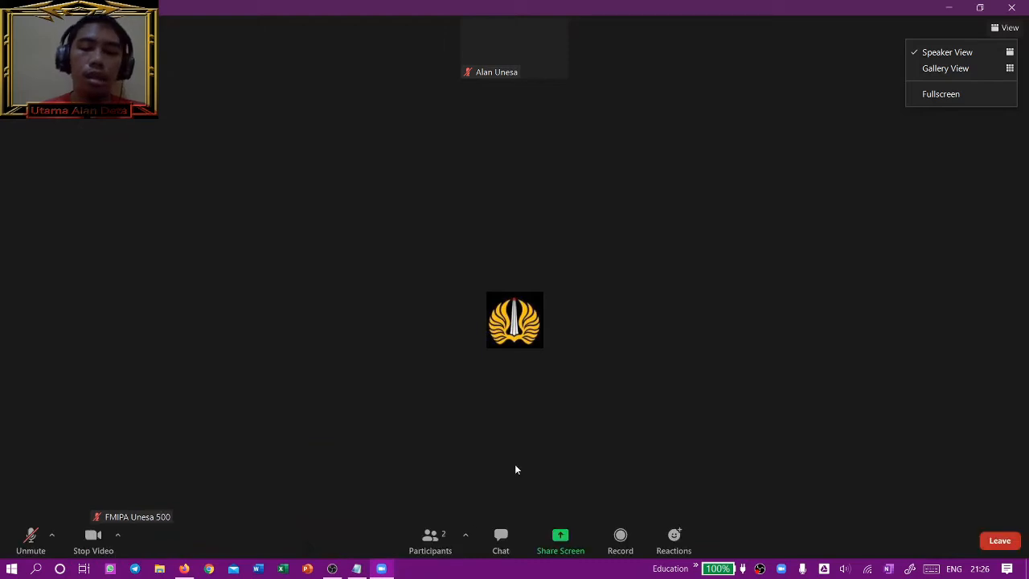
{"action": "left_click", "coordinate": [543, 457]}
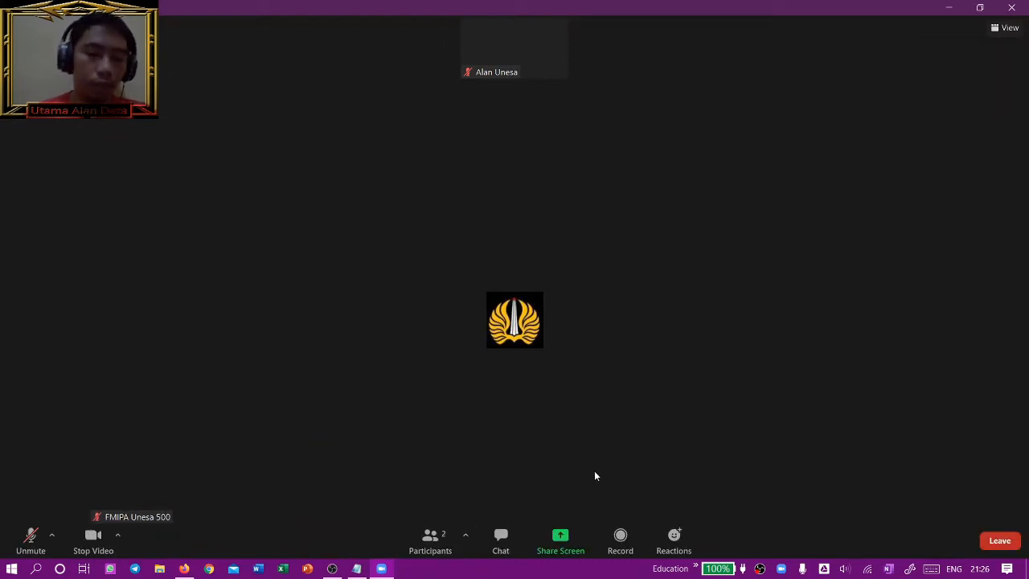
Share the entire screen with the meeting, bring up the Notepad invitation while sharing, and stop the share
{"action": "left_click", "coordinate": [561, 536]}
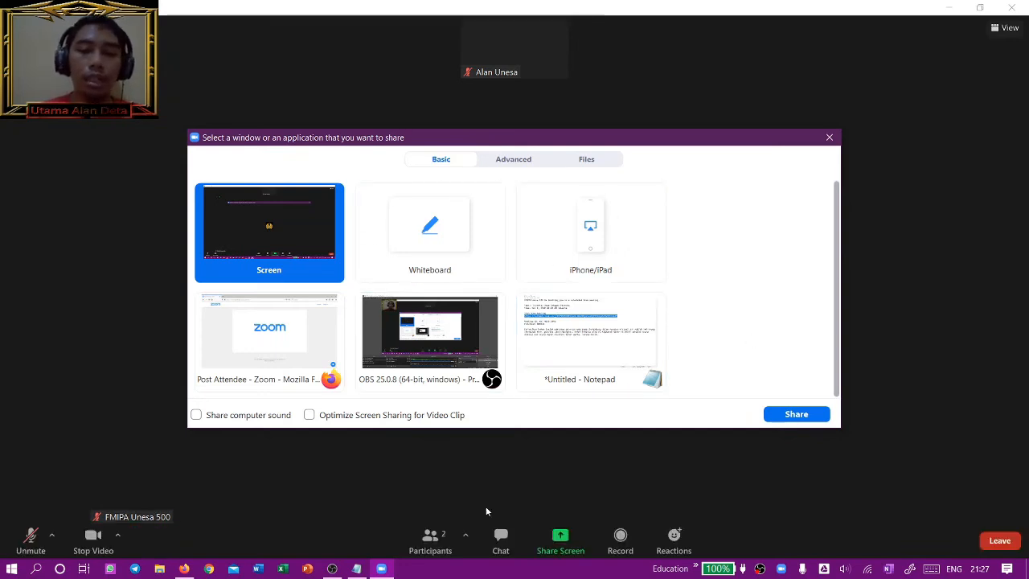
{"action": "left_click", "coordinate": [829, 137]}
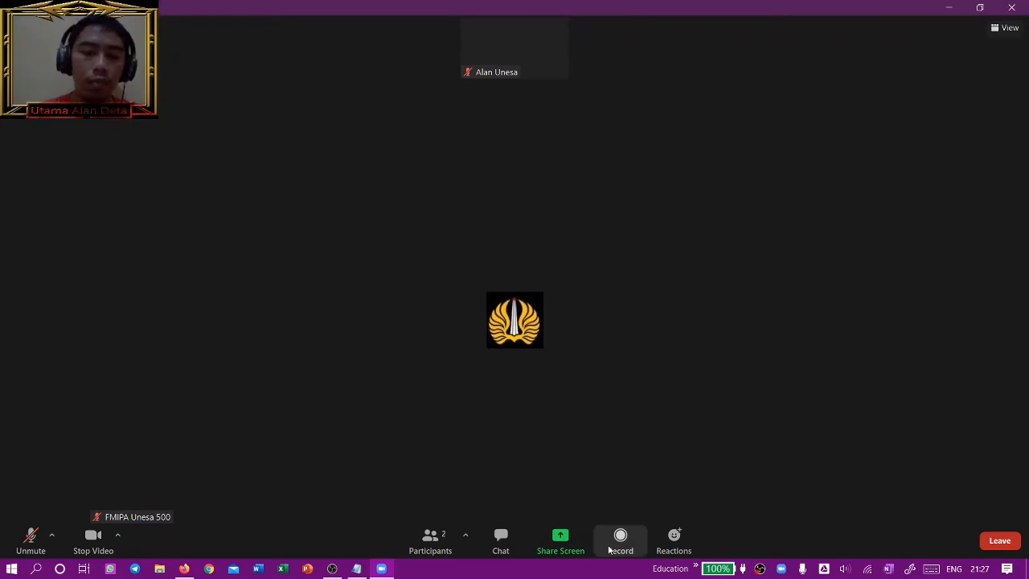
{"action": "left_click", "coordinate": [567, 537]}
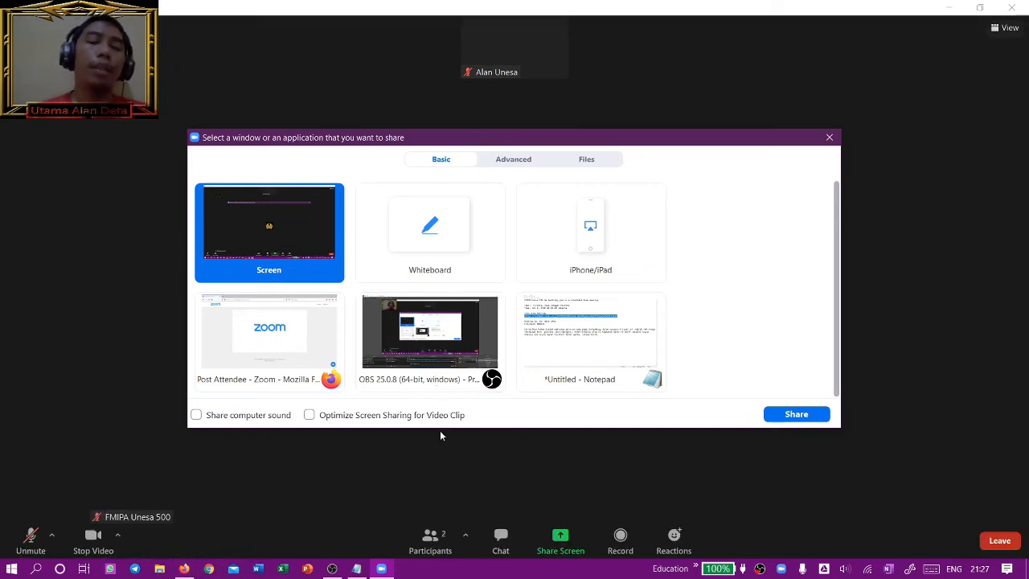
{"action": "double_click", "coordinate": [289, 237]}
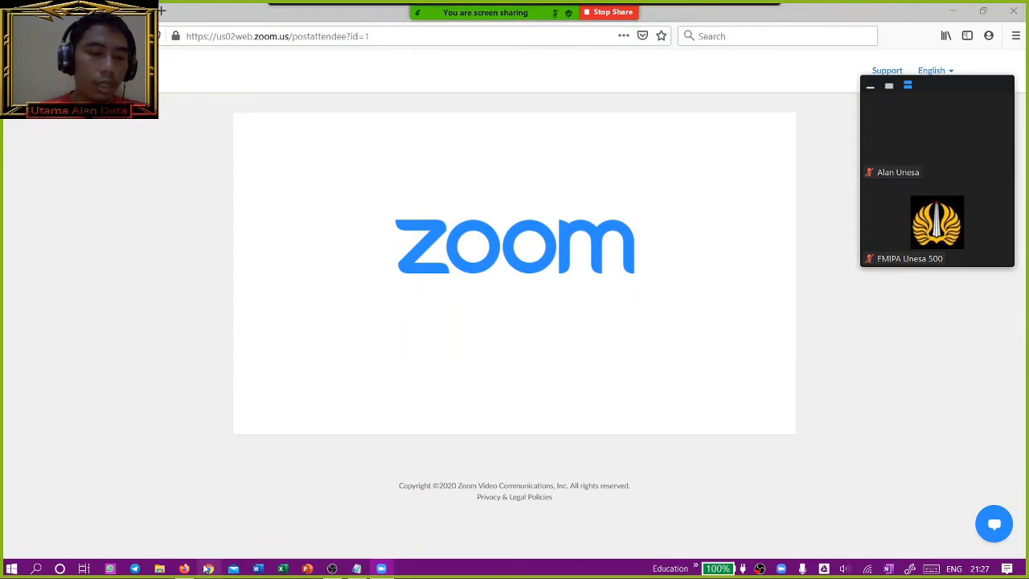
{"action": "left_click", "coordinate": [357, 569]}
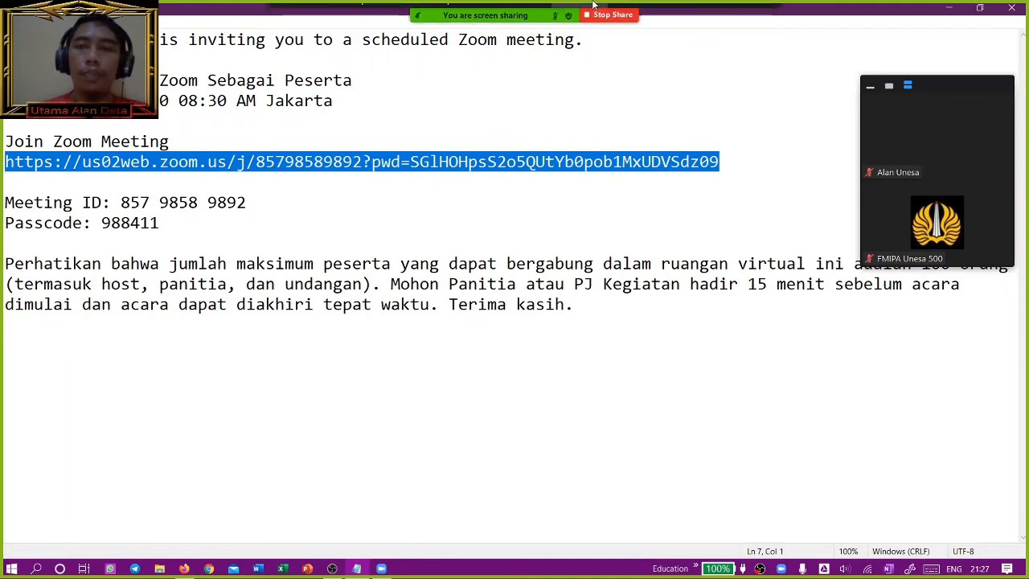
{"action": "left_click", "coordinate": [611, 43]}
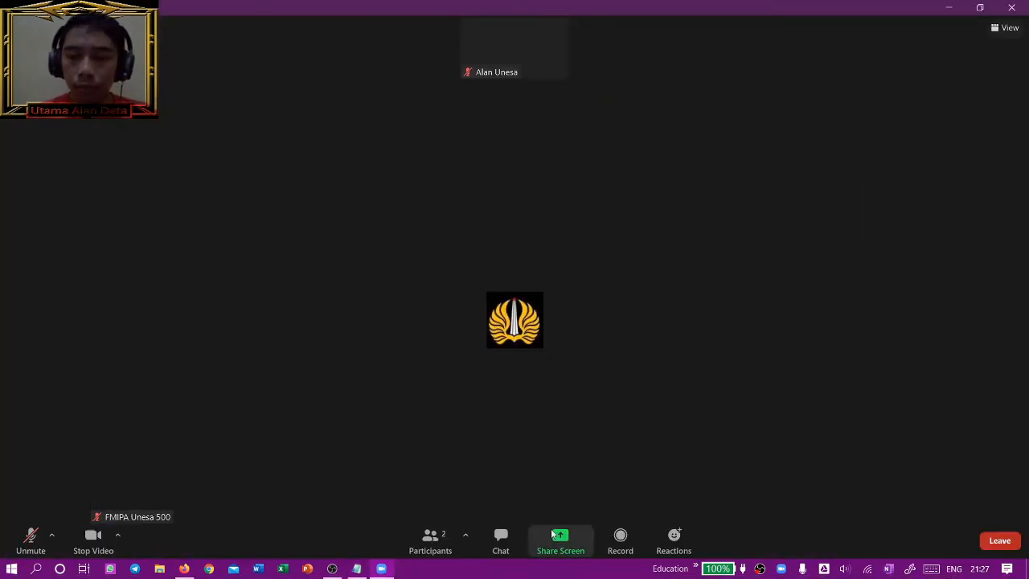
Share a whiteboard, handwrite "Hai" and "Apa kabar" on it, and stop sharing
{"action": "left_click", "coordinate": [556, 534]}
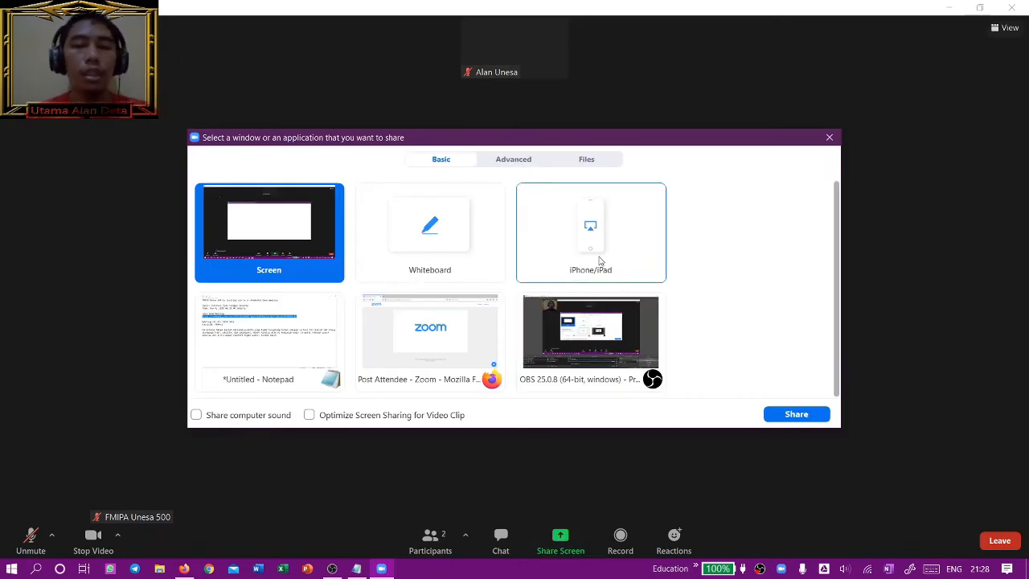
{"action": "double_click", "coordinate": [446, 231]}
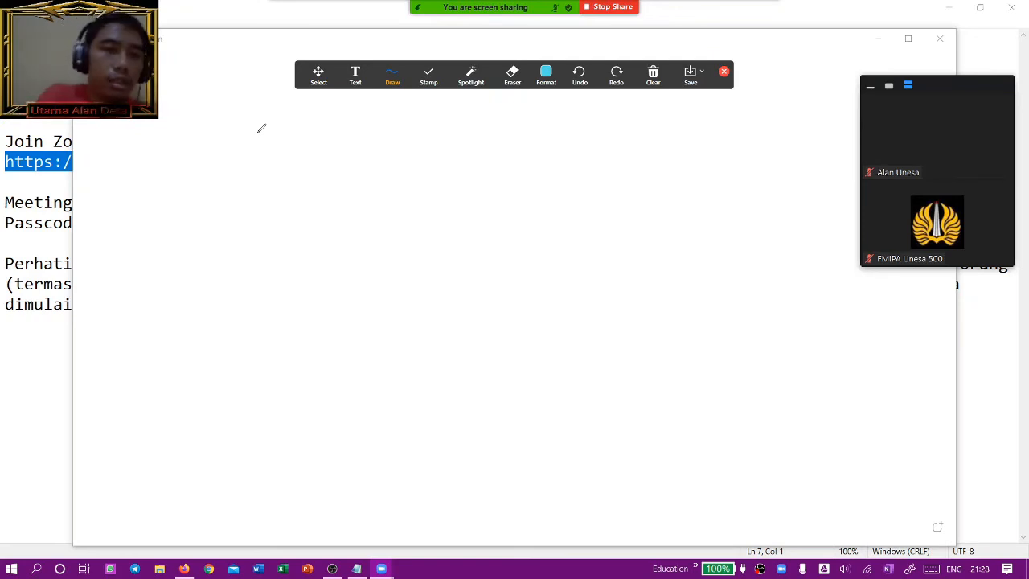
{"action": "mouse_move", "coordinate": [172, 123]}
{"action": "left_mouse_down"}
{"action": "mouse_move", "coordinate": [215, 137]}
{"action": "mouse_move", "coordinate": [233, 161]}
{"action": "left_mouse_up"}
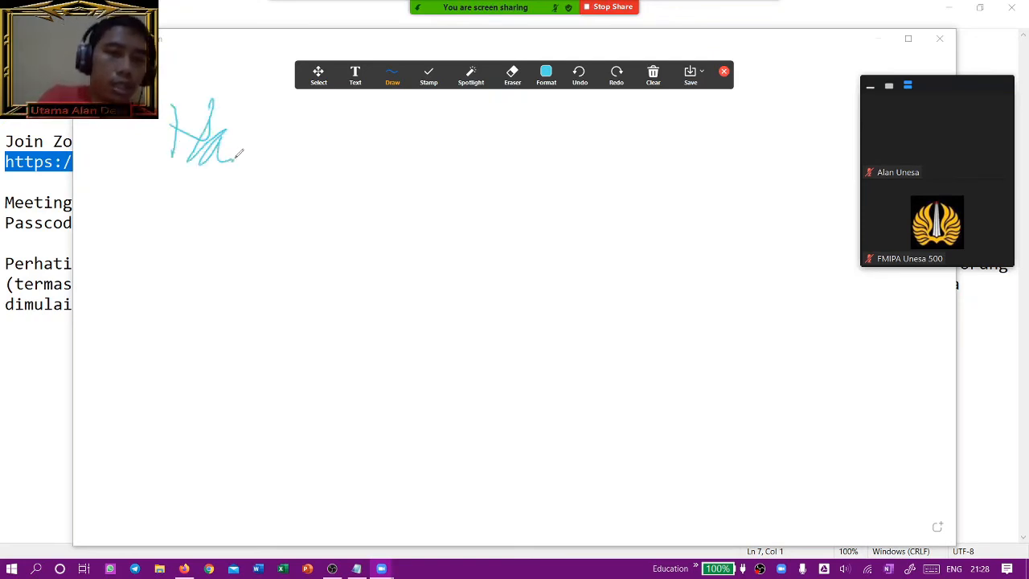
{"action": "mouse_move", "coordinate": [161, 189]}
{"action": "left_mouse_down"}
{"action": "mouse_move", "coordinate": [165, 222]}
{"action": "mouse_move", "coordinate": [266, 215]}
{"action": "mouse_move", "coordinate": [262, 189]}
{"action": "mouse_move", "coordinate": [313, 230]}
{"action": "mouse_move", "coordinate": [360, 191]}
{"action": "left_mouse_up"}
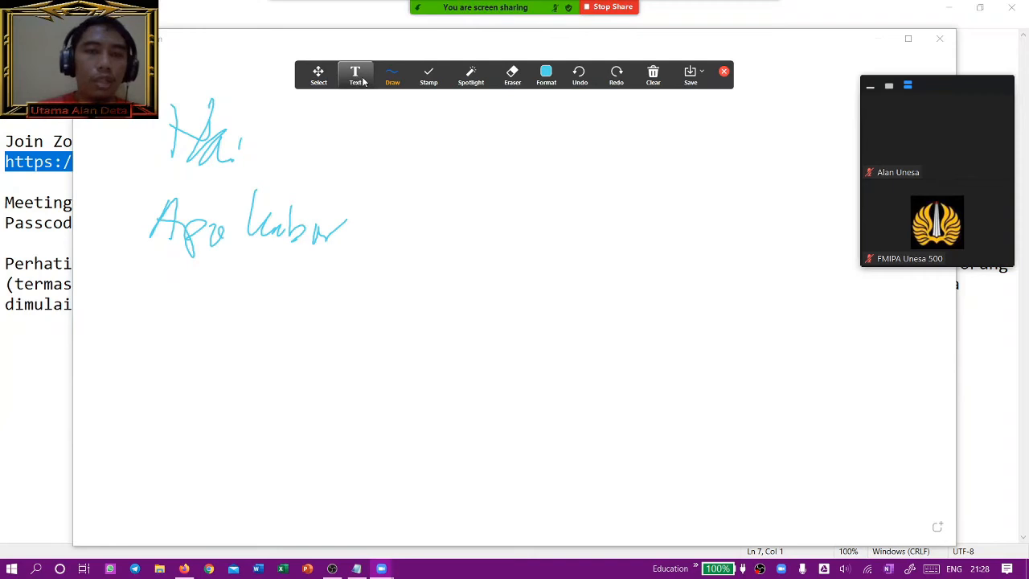
{"action": "mouse_move", "coordinate": [394, 84]}
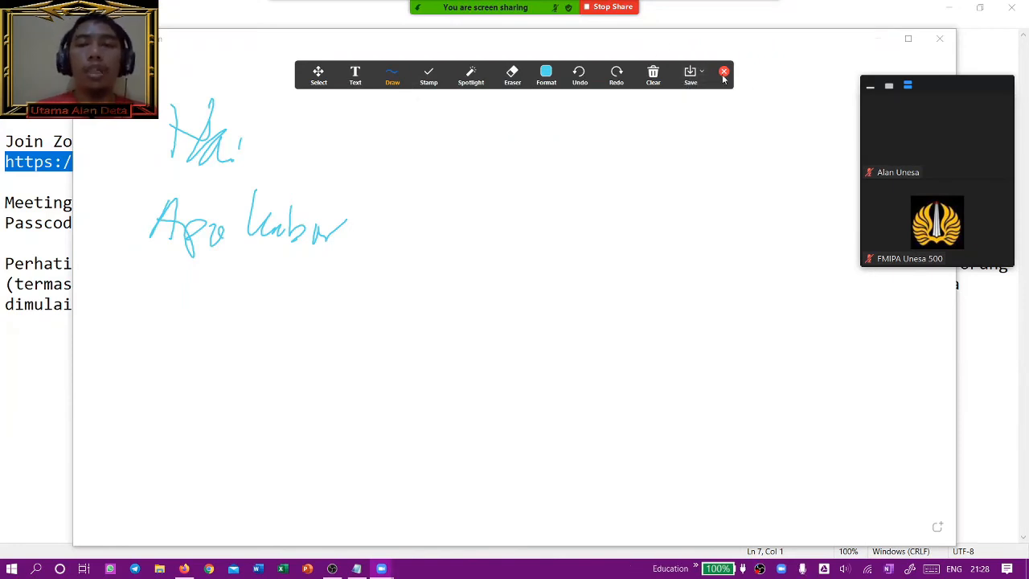
{"action": "left_click", "coordinate": [619, 7]}
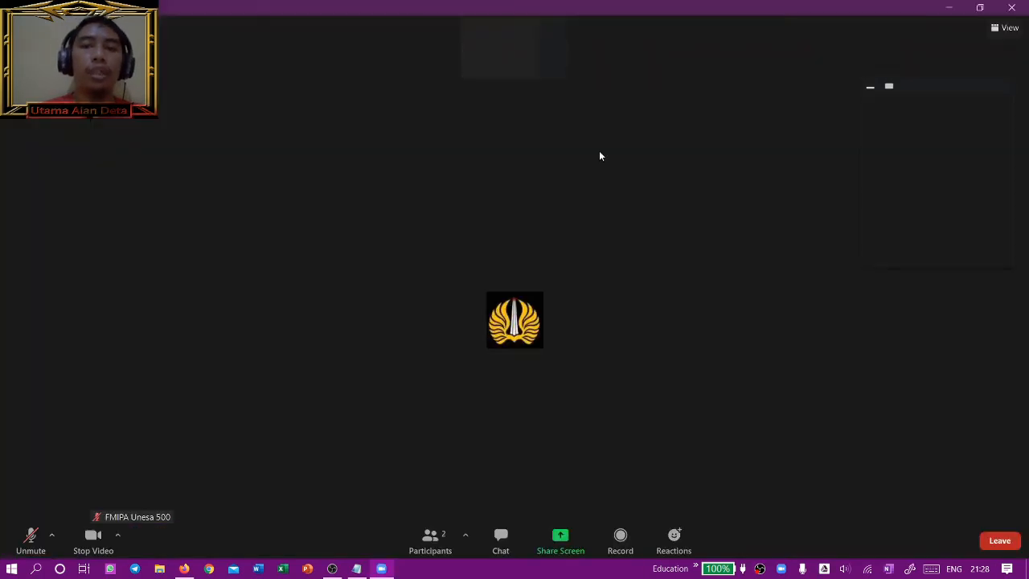
Share only the Firefox window, switch to the Notepad window while sharing, and stop the share
{"action": "left_click", "coordinate": [573, 540]}
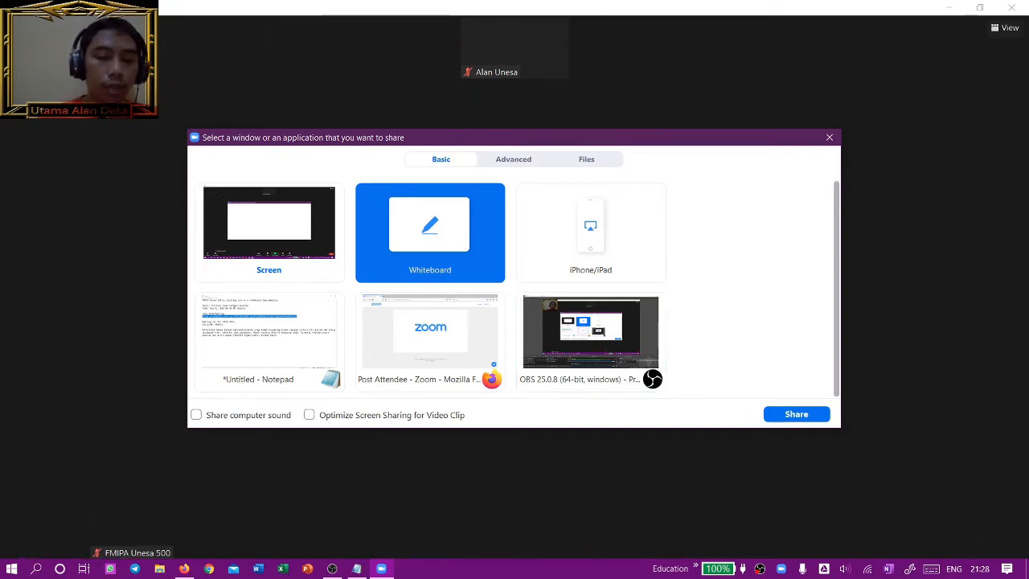
{"action": "mouse_move", "coordinate": [359, 571]}
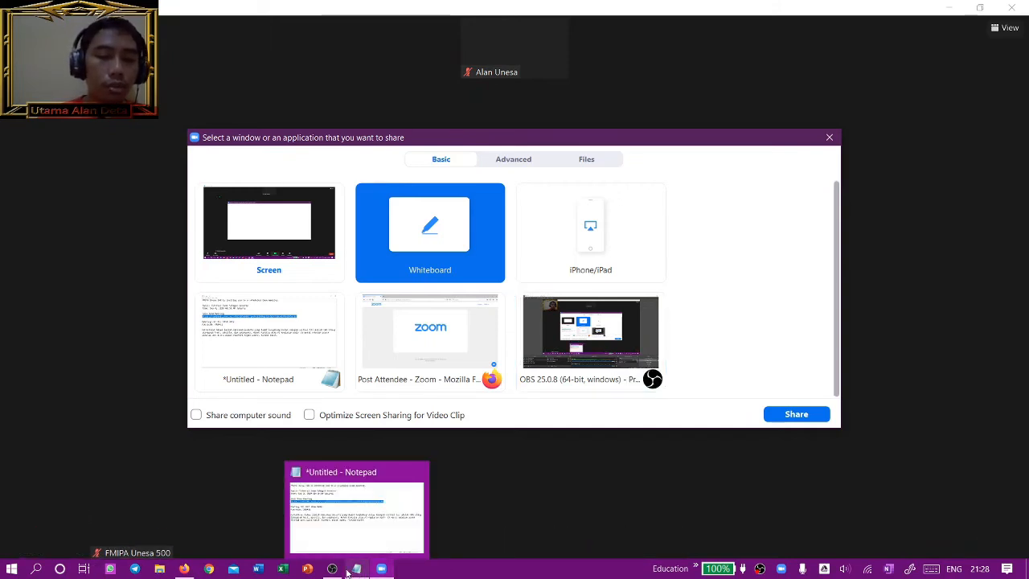
{"action": "mouse_move", "coordinate": [190, 570]}
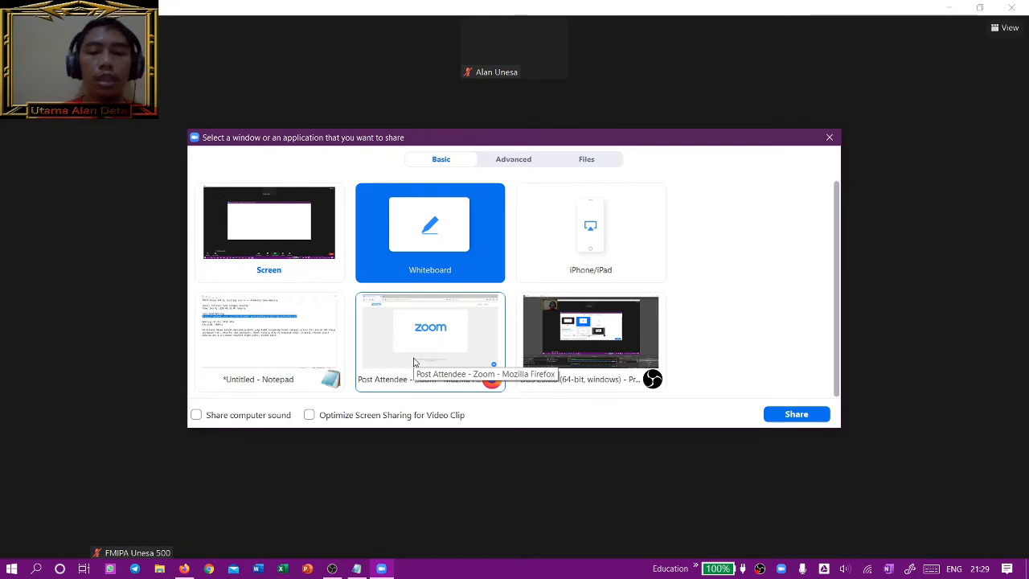
{"action": "double_click", "coordinate": [413, 362]}
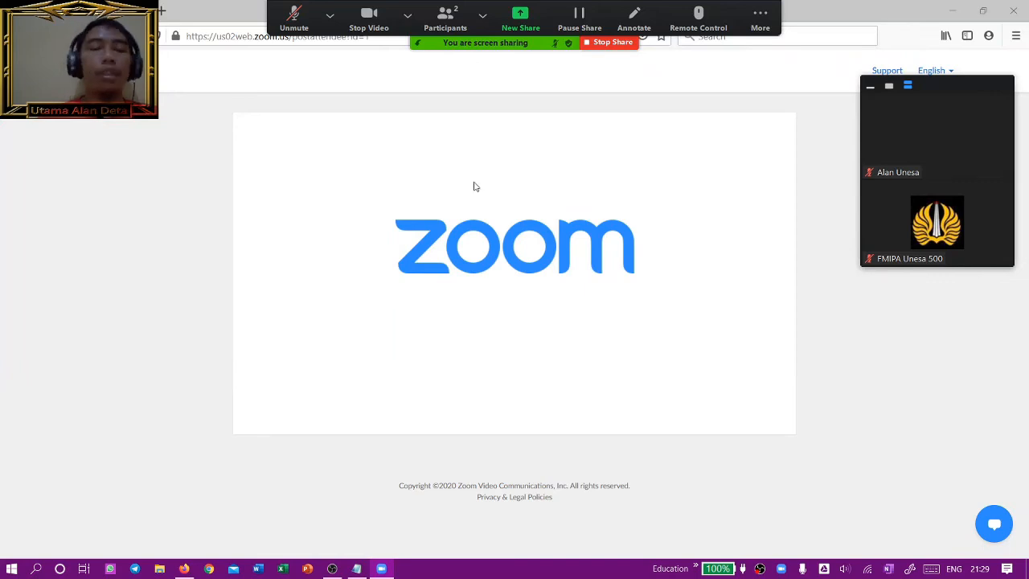
{"action": "left_click", "coordinate": [357, 569]}
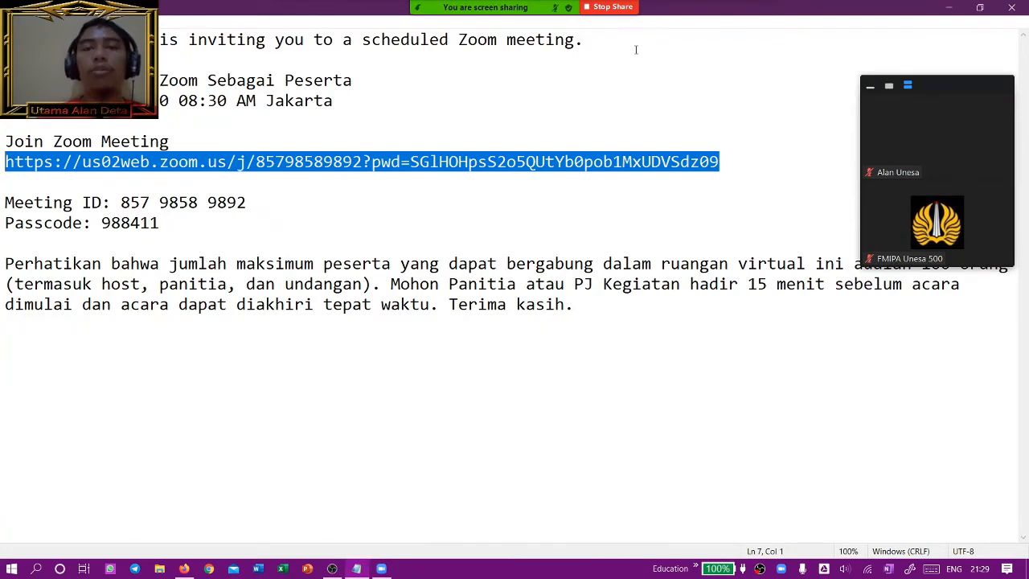
{"action": "left_click", "coordinate": [614, 8]}
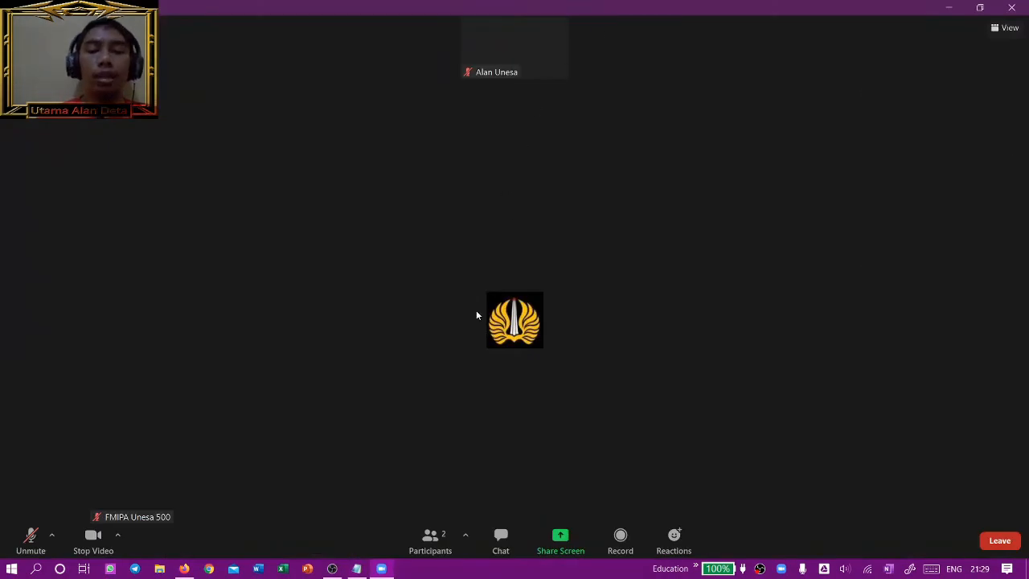
Enable Share computer sound and Optimize Screen Sharing for Video Clip in the sharing options
{"action": "left_click", "coordinate": [557, 537]}
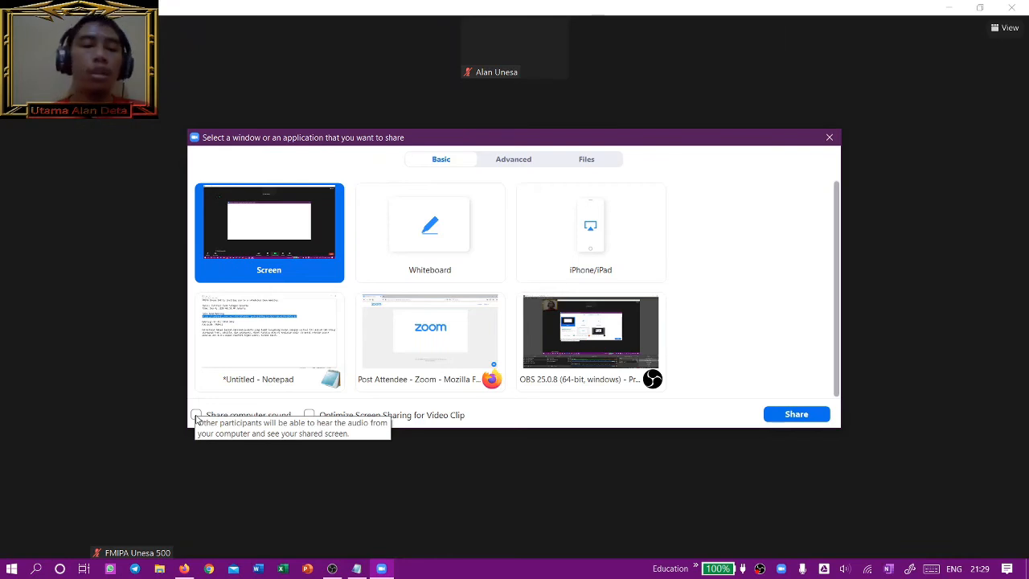
{"action": "left_click", "coordinate": [197, 416]}
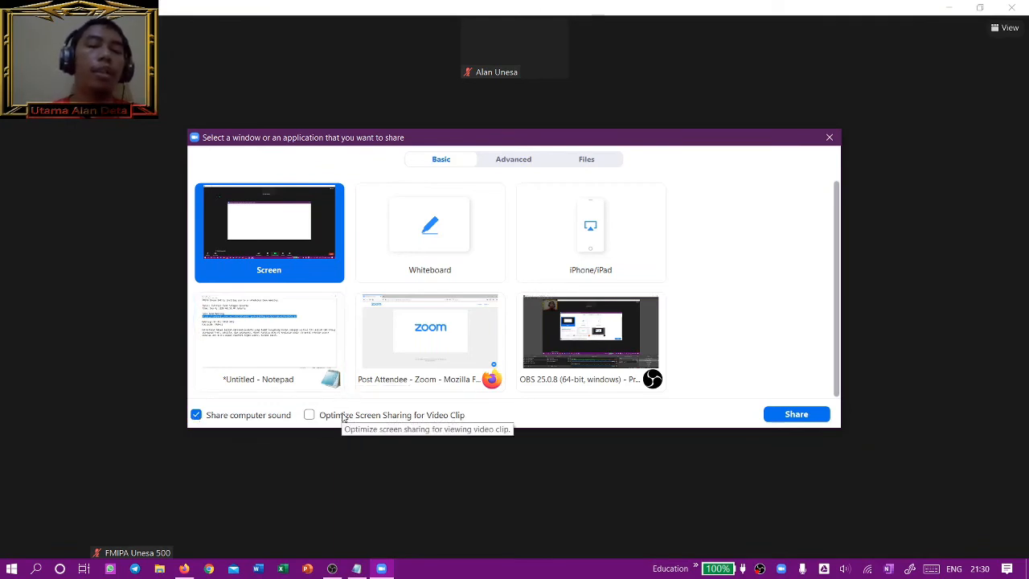
{"action": "left_click", "coordinate": [226, 418]}
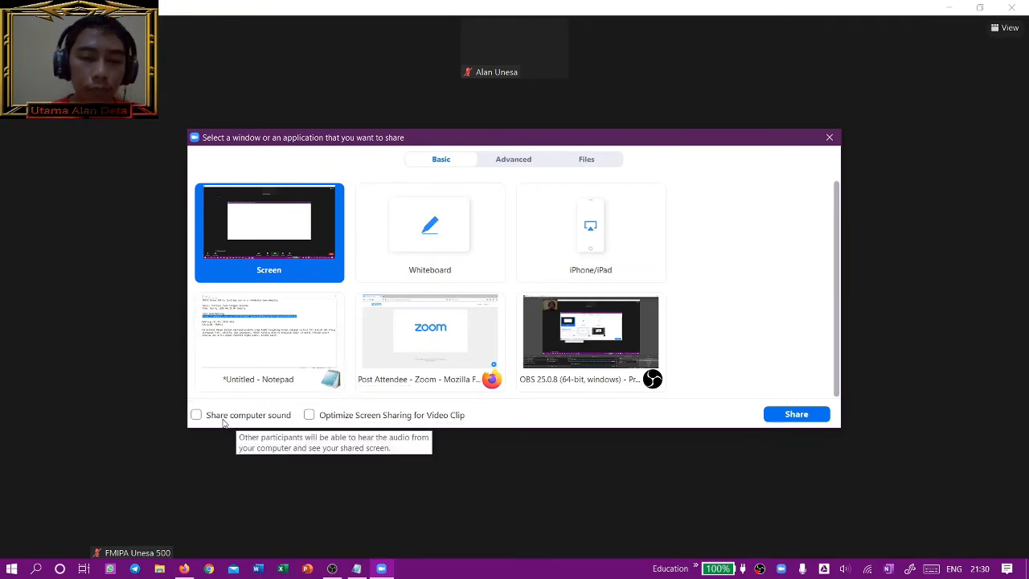
{"action": "left_click", "coordinate": [226, 419]}
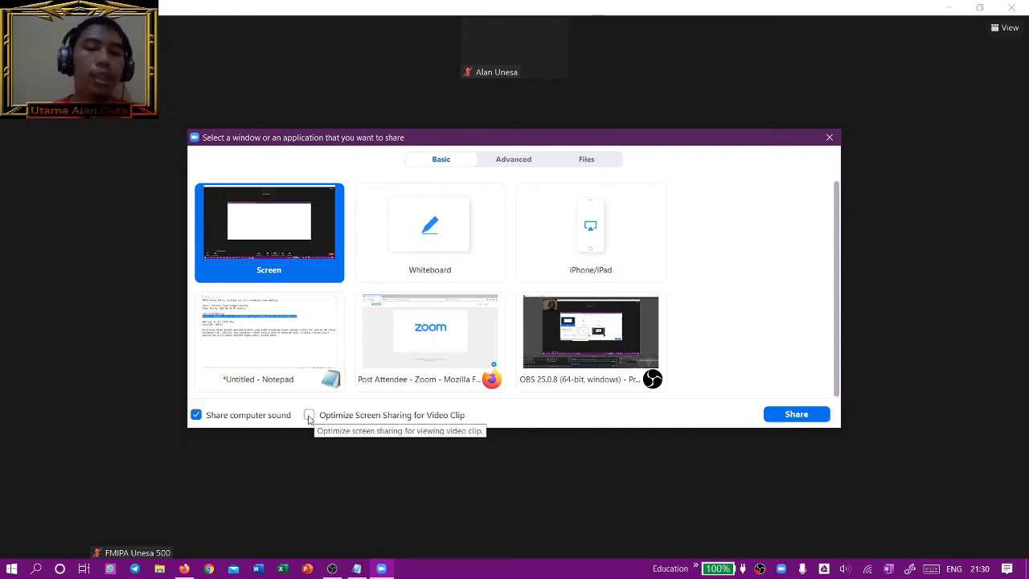
{"action": "left_click", "coordinate": [309, 416]}
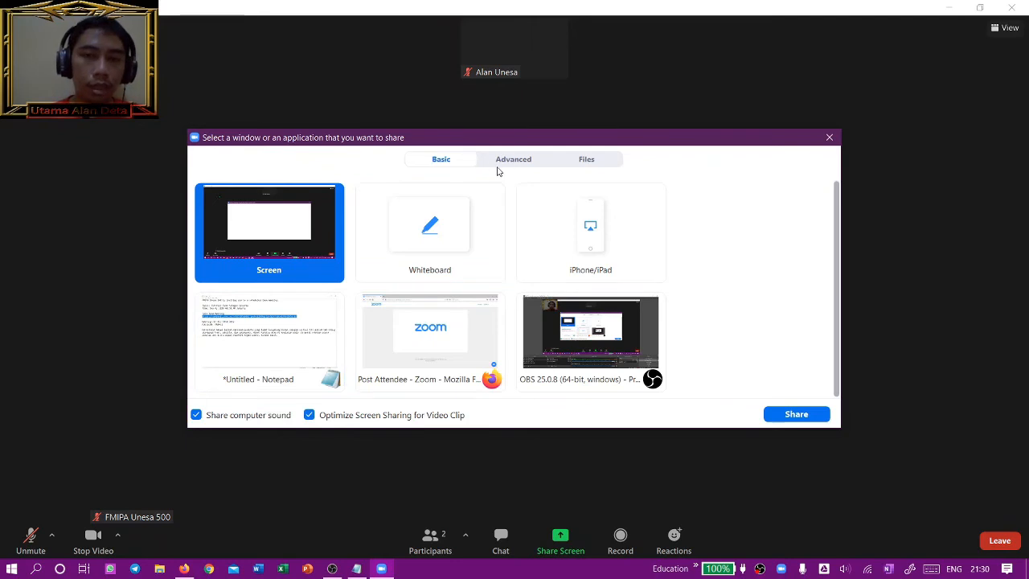
Share a Portion of Screen from the advanced options, move the share frame over the Notepad text, and stop sharing
{"action": "left_click", "coordinate": [499, 168]}
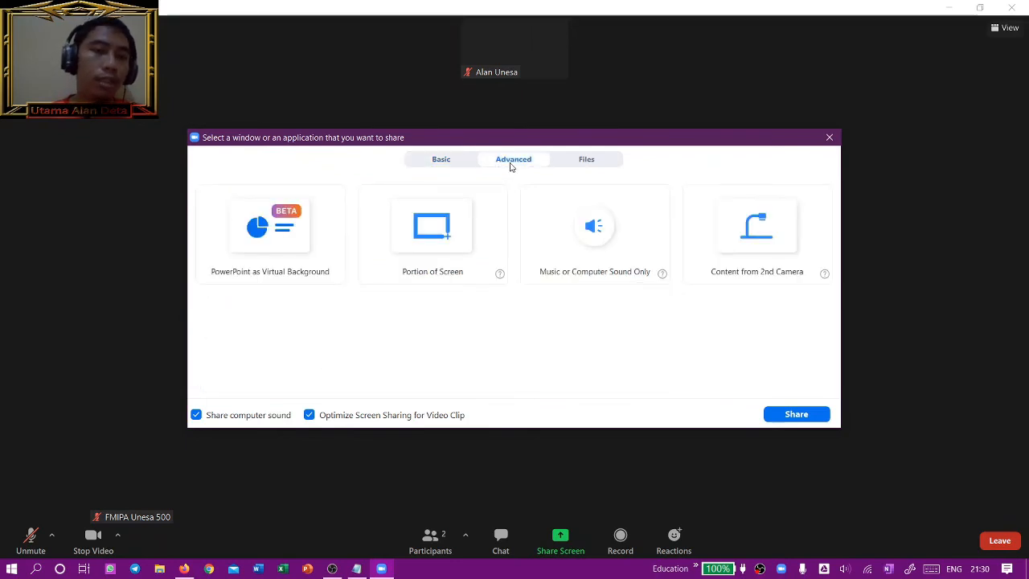
{"action": "left_click", "coordinate": [329, 246]}
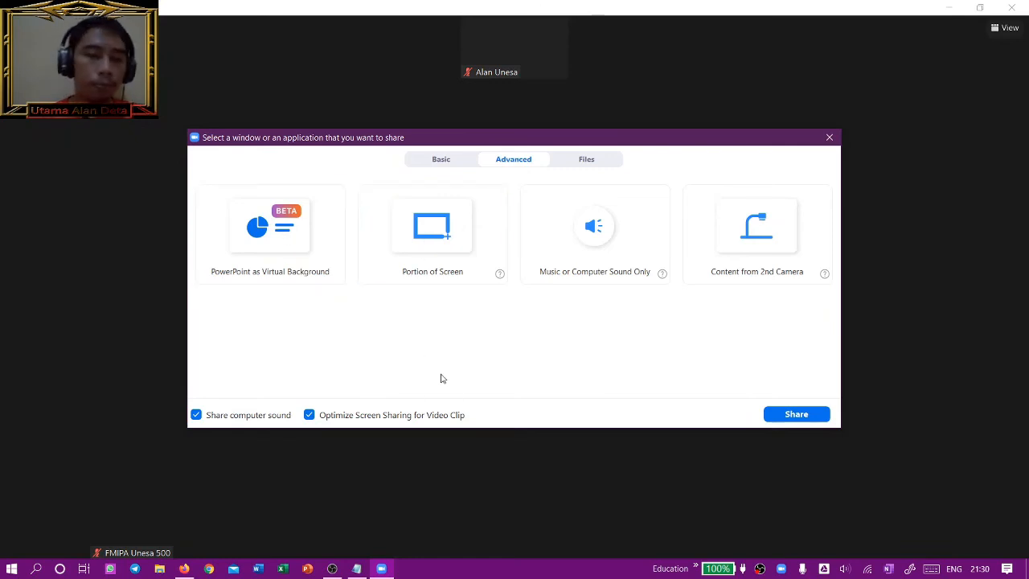
{"action": "left_click", "coordinate": [441, 243]}
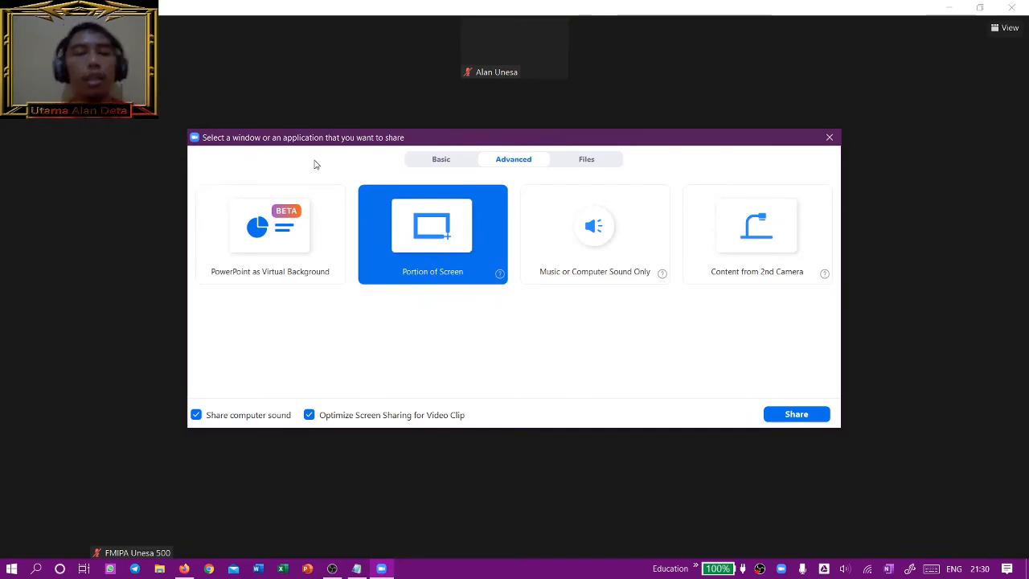
{"action": "double_click", "coordinate": [429, 238]}
{"action": "left_click_drag", "start_coordinate": [228, 100], "coordinate": [185, 225]}
{"action": "left_click_drag", "start_coordinate": [512, 145], "coordinate": [566, 136]}
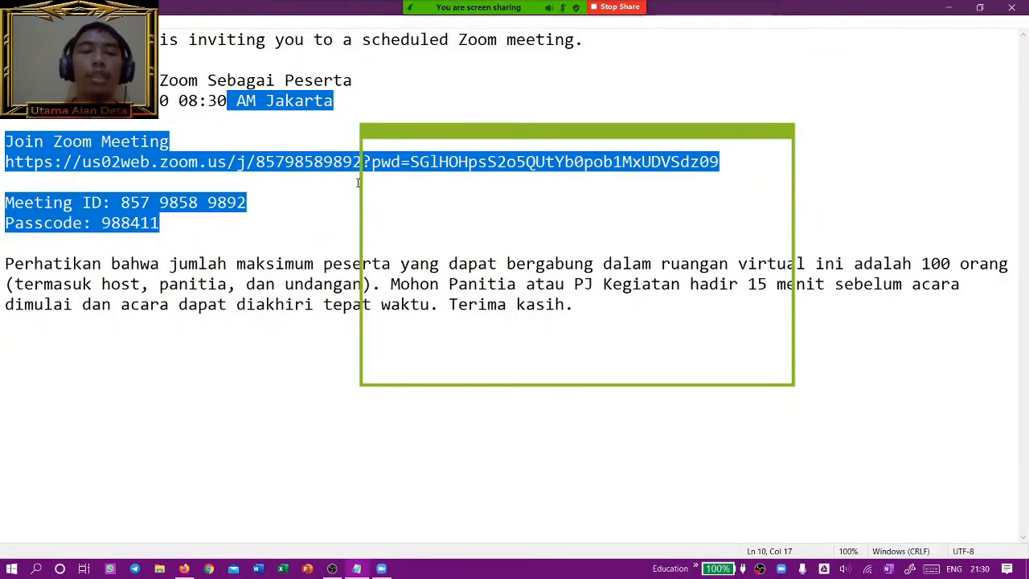
{"action": "mouse_move", "coordinate": [615, 28]}
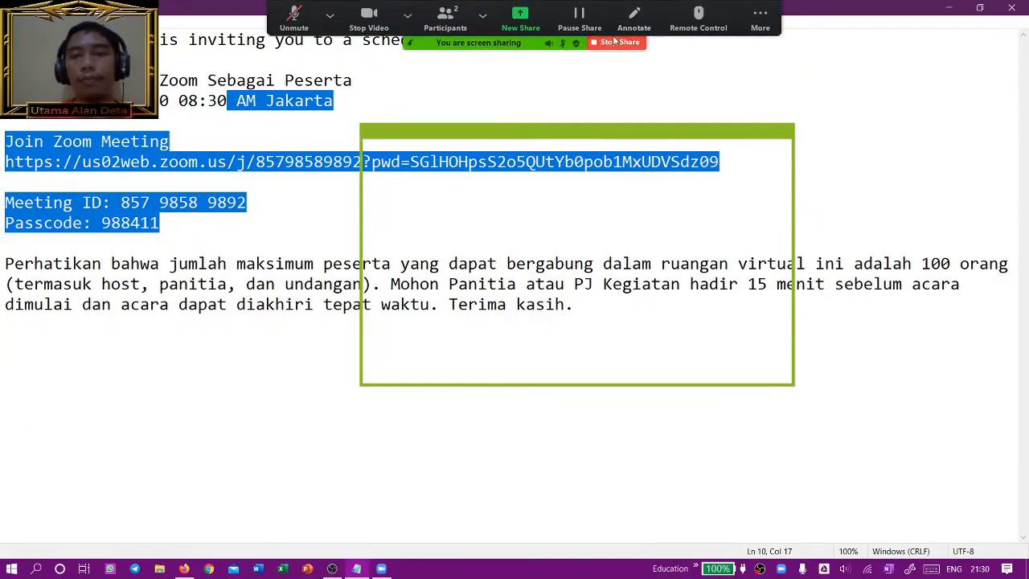
{"action": "left_click", "coordinate": [617, 32]}
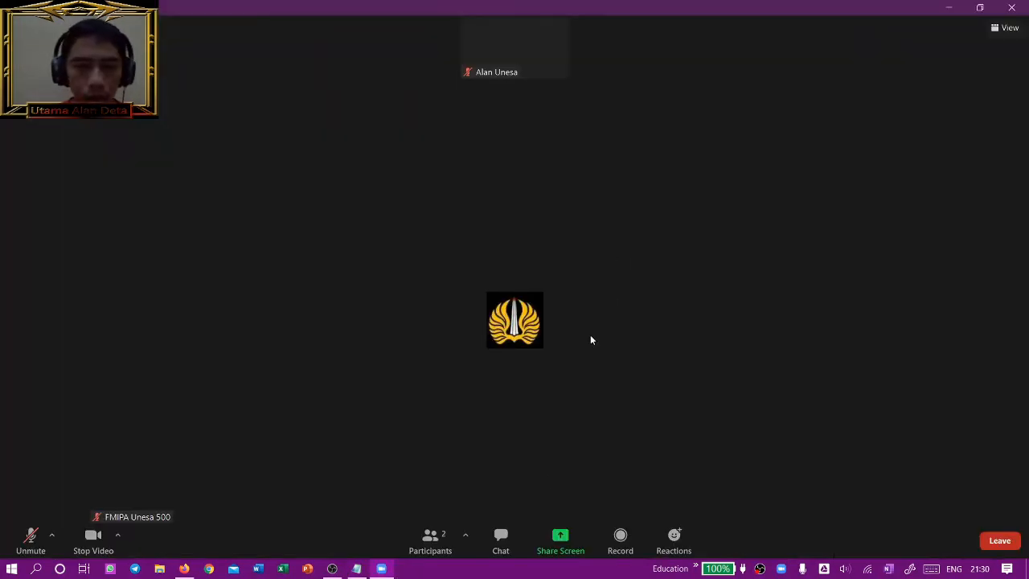
Check the cloud file sources available for sharing, and share the Notepad window
{"action": "left_click", "coordinate": [561, 538]}
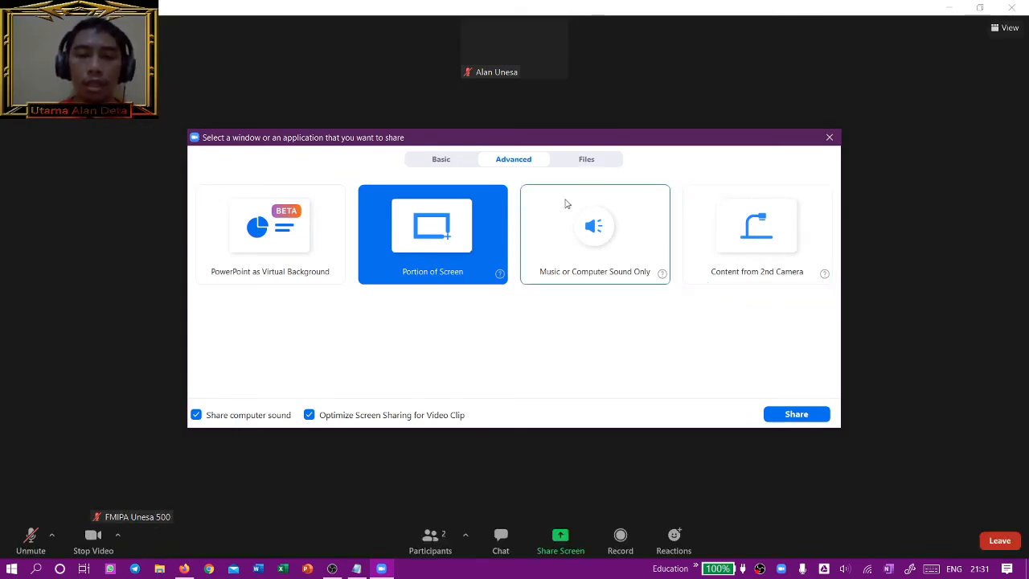
{"action": "left_click", "coordinate": [593, 163]}
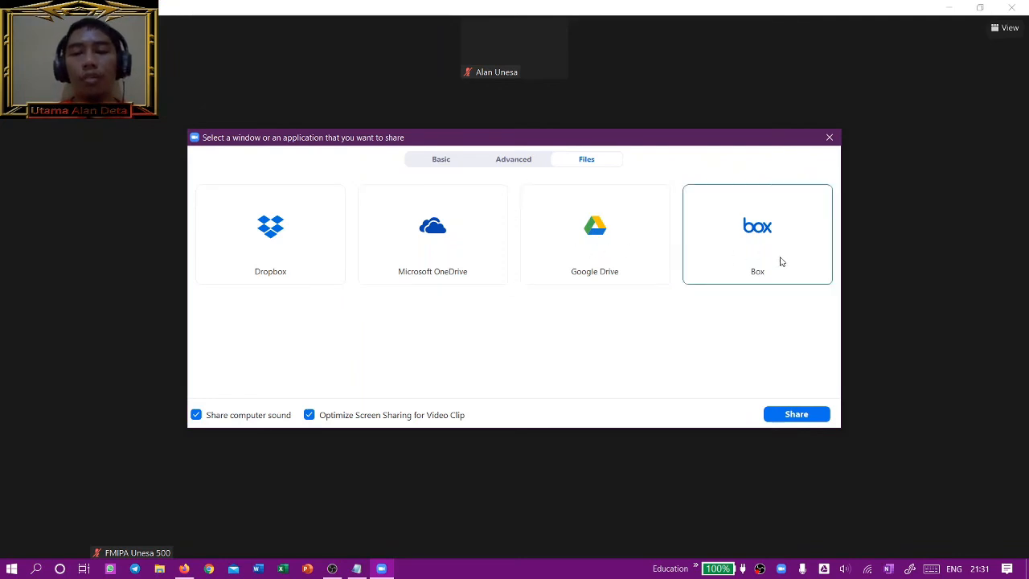
{"action": "left_click", "coordinate": [430, 167]}
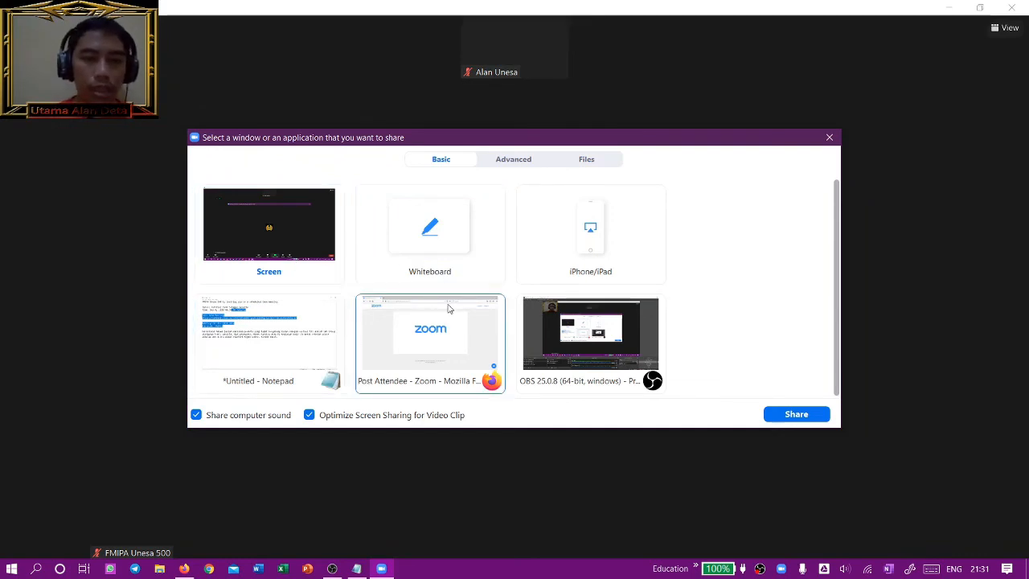
{"action": "double_click", "coordinate": [305, 338]}
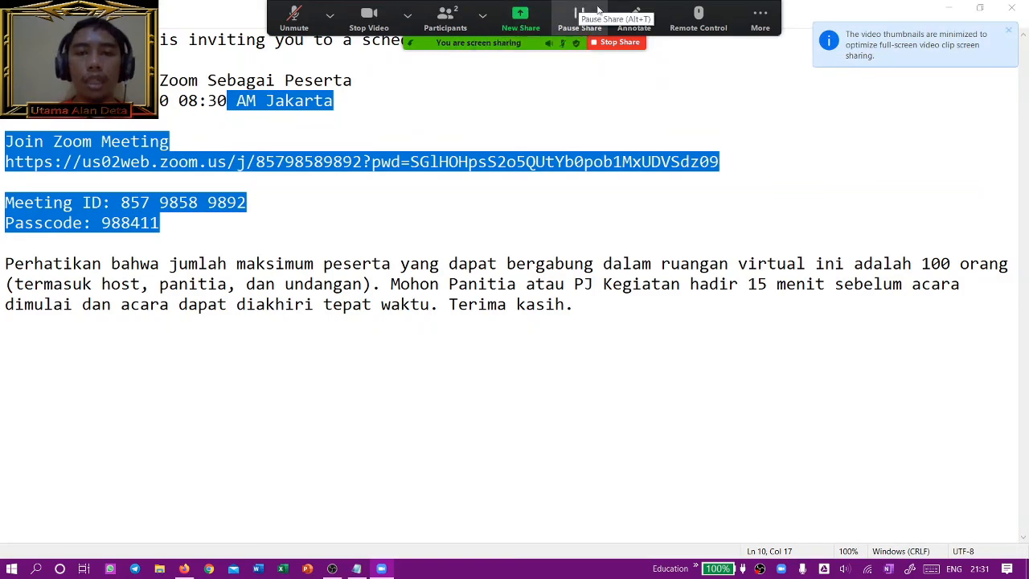
Examine the audio, video, participant and additional options of the meeting controls during the share
{"action": "left_click", "coordinate": [407, 15]}
{"action": "left_click", "coordinate": [330, 15]}
{"action": "key", "text": "Escape"}
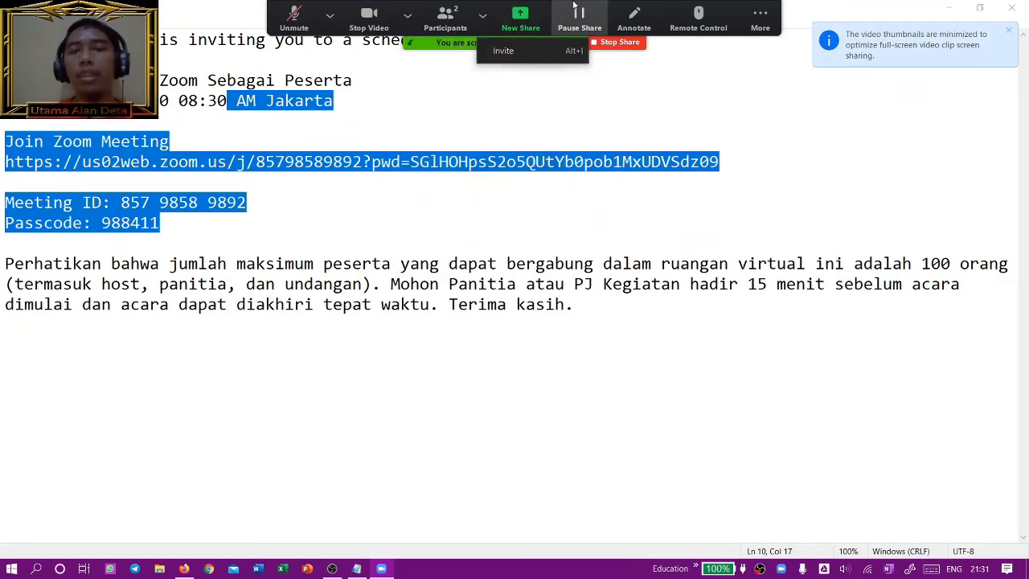
{"action": "left_click", "coordinate": [760, 17]}
{"action": "left_click", "coordinate": [329, 16]}
{"action": "left_click", "coordinate": [257, 14]}
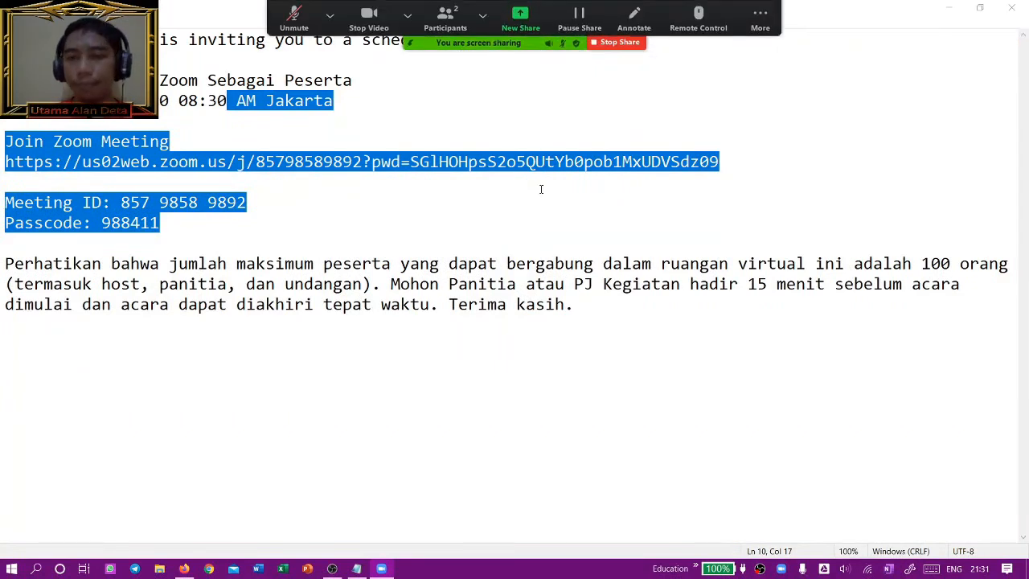
{"action": "left_click", "coordinate": [330, 16]}
{"action": "left_click", "coordinate": [329, 15]}
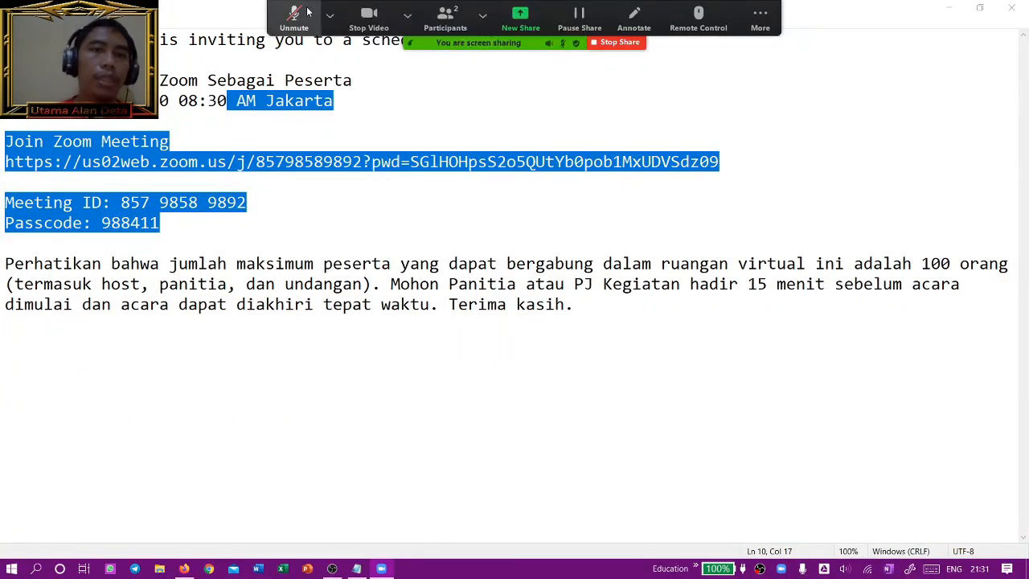
{"action": "left_click", "coordinate": [330, 16]}
{"action": "left_click", "coordinate": [330, 15]}
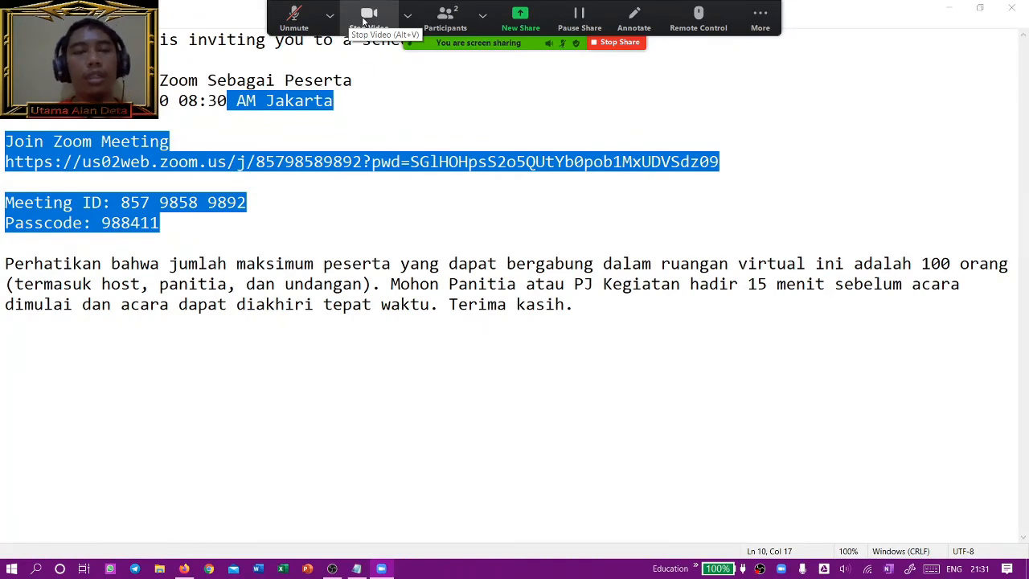
Turn the camera video off and back on while sharing, and check the video and participant options
{"action": "left_click", "coordinate": [364, 20]}
{"action": "left_click_drag", "start_coordinate": [363, 20], "coordinate": [378, 48]}
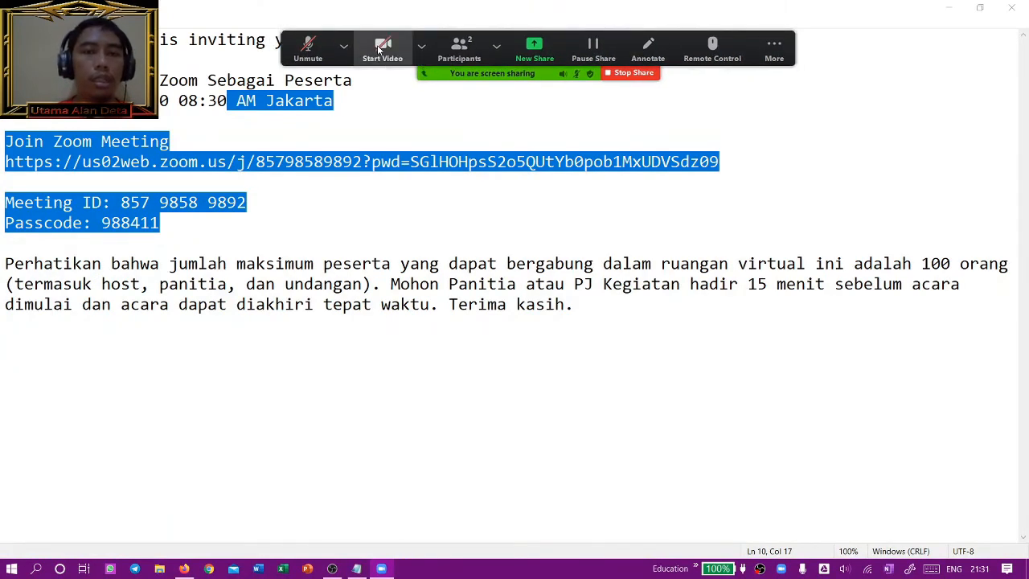
{"action": "left_click", "coordinate": [382, 45]}
{"action": "left_click", "coordinate": [422, 46]}
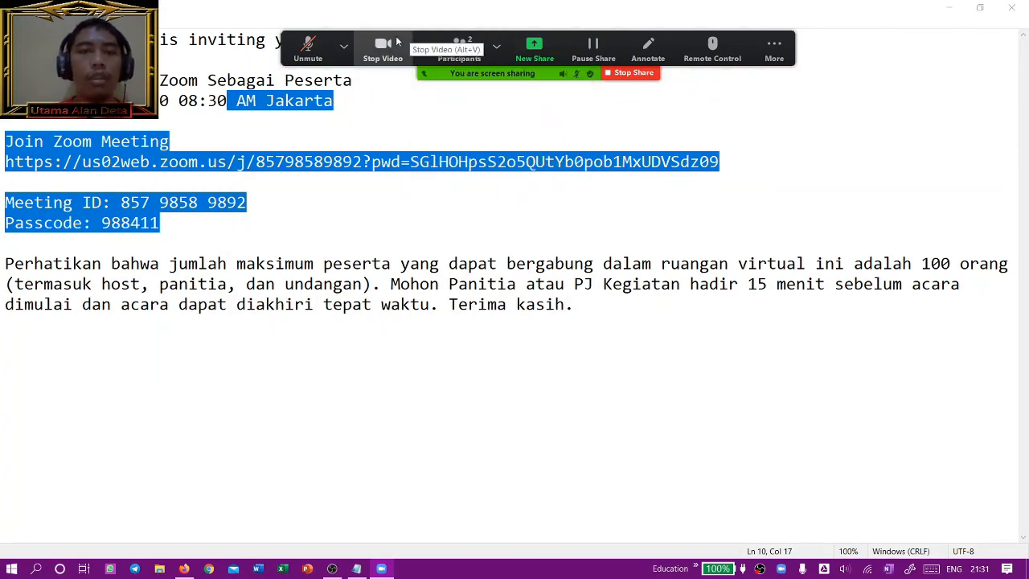
{"action": "left_click_drag", "start_coordinate": [413, 34], "coordinate": [417, 5]}
{"action": "left_click", "coordinate": [425, 15]}
{"action": "left_click", "coordinate": [476, 184]}
{"action": "left_click", "coordinate": [742, 79]}
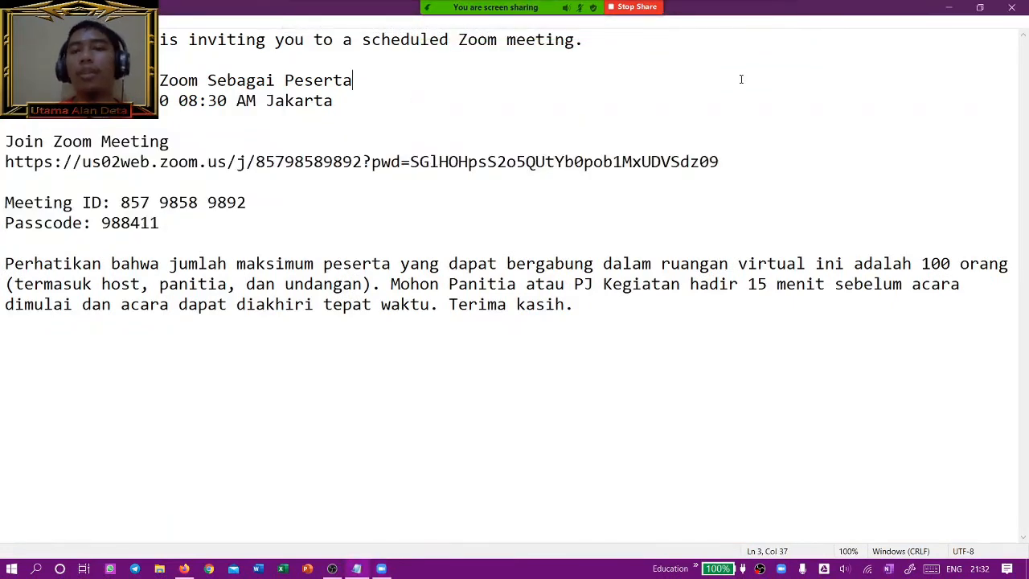
{"action": "mouse_move", "coordinate": [580, 41]}
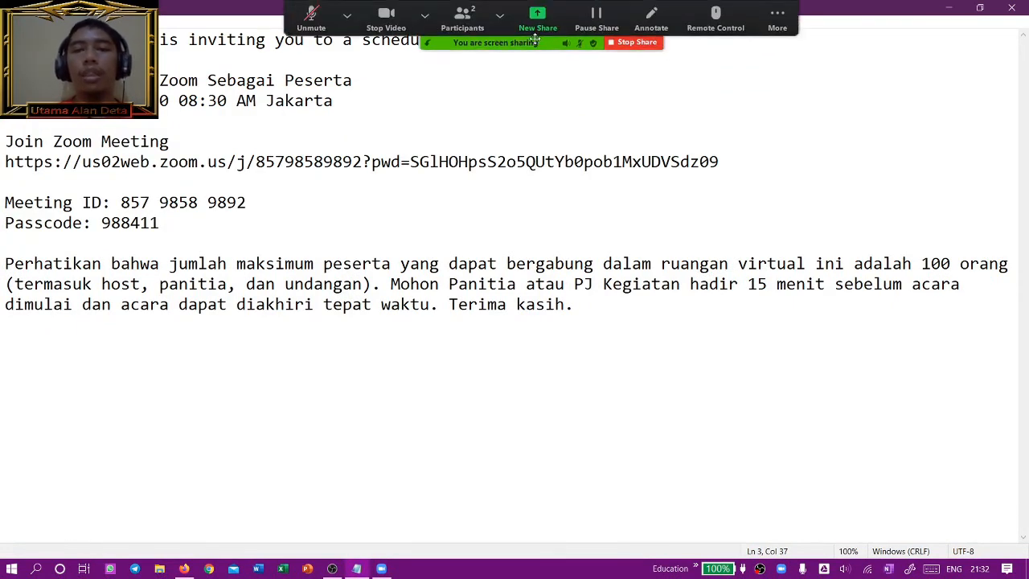
{"action": "left_click", "coordinate": [500, 24]}
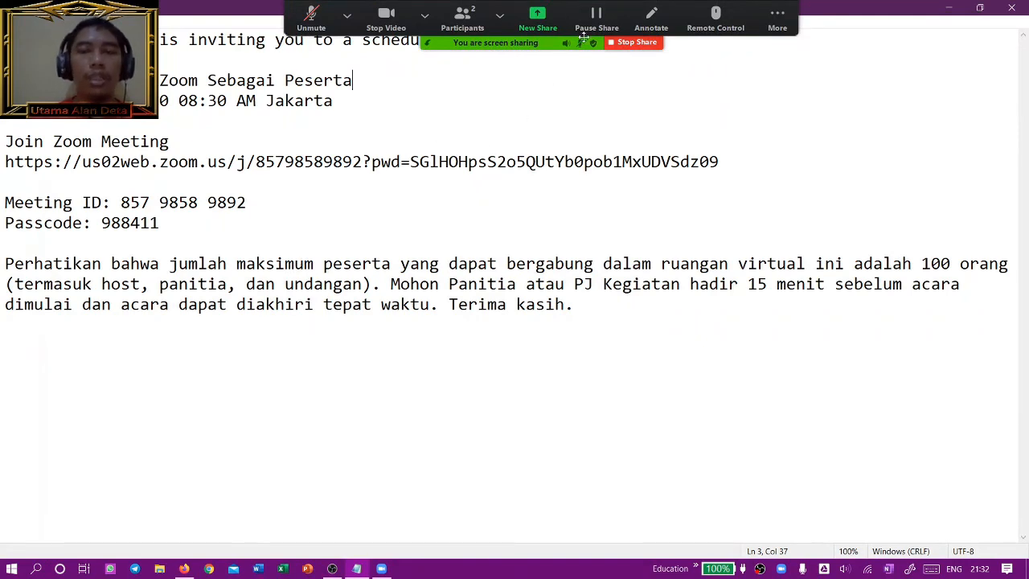
Annotate the shared Notepad window with freehand underlines beneath the meeting link and circles around the meeting ID and passcode, and close the annotation tools
{"action": "left_click", "coordinate": [639, 29]}
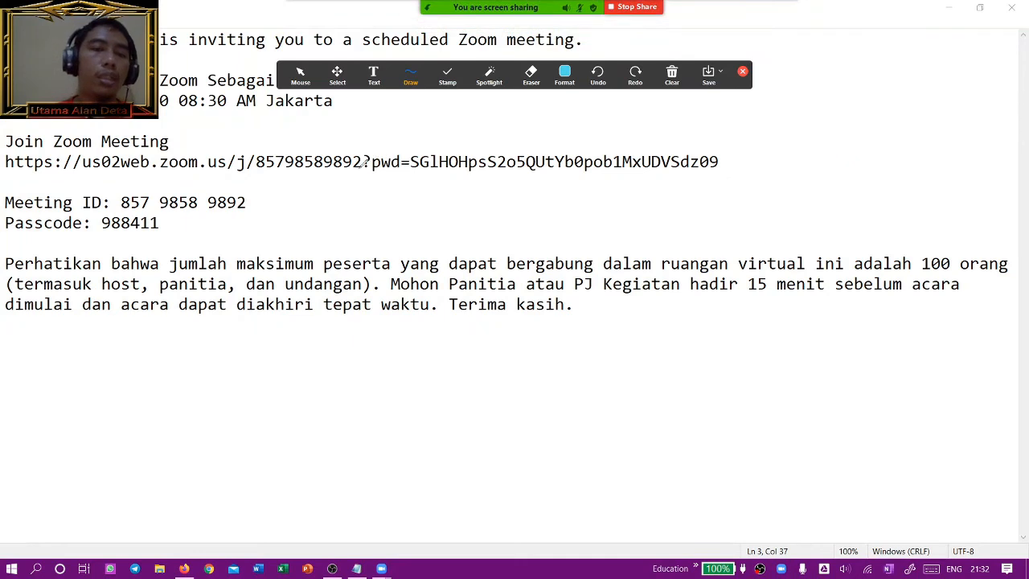
{"action": "mouse_move", "coordinate": [409, 196]}
{"action": "left_mouse_down"}
{"action": "mouse_move", "coordinate": [508, 135]}
{"action": "mouse_move", "coordinate": [402, 176]}
{"action": "mouse_move", "coordinate": [572, 189]}
{"action": "mouse_move", "coordinate": [729, 171]}
{"action": "left_mouse_up"}
{"action": "left_click_drag", "start_coordinate": [386, 178], "coordinate": [406, 173]}
{"action": "mouse_move", "coordinate": [283, 185]}
{"action": "left_mouse_down"}
{"action": "mouse_move", "coordinate": [205, 217]}
{"action": "mouse_move", "coordinate": [113, 201]}
{"action": "mouse_move", "coordinate": [74, 262]}
{"action": "left_mouse_up"}
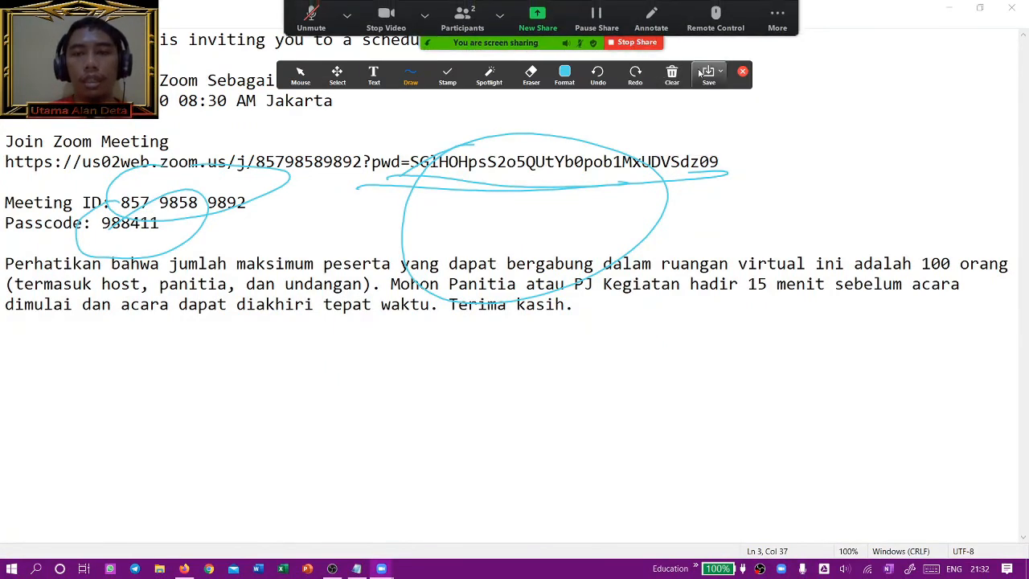
{"action": "left_click", "coordinate": [743, 73]}
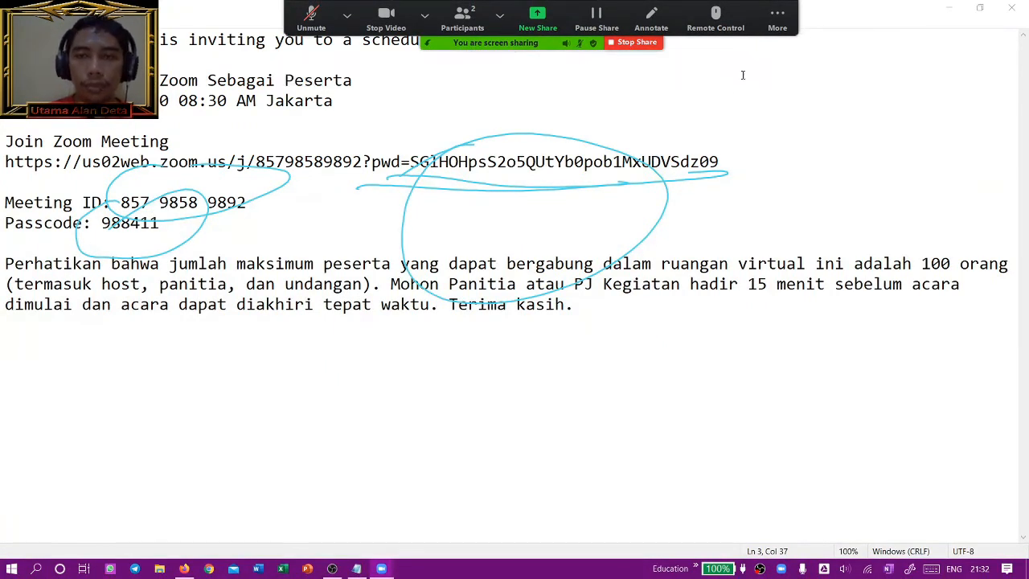
Clear the freehand drawings from the shared window and close the annotation tools
{"action": "left_click", "coordinate": [651, 17]}
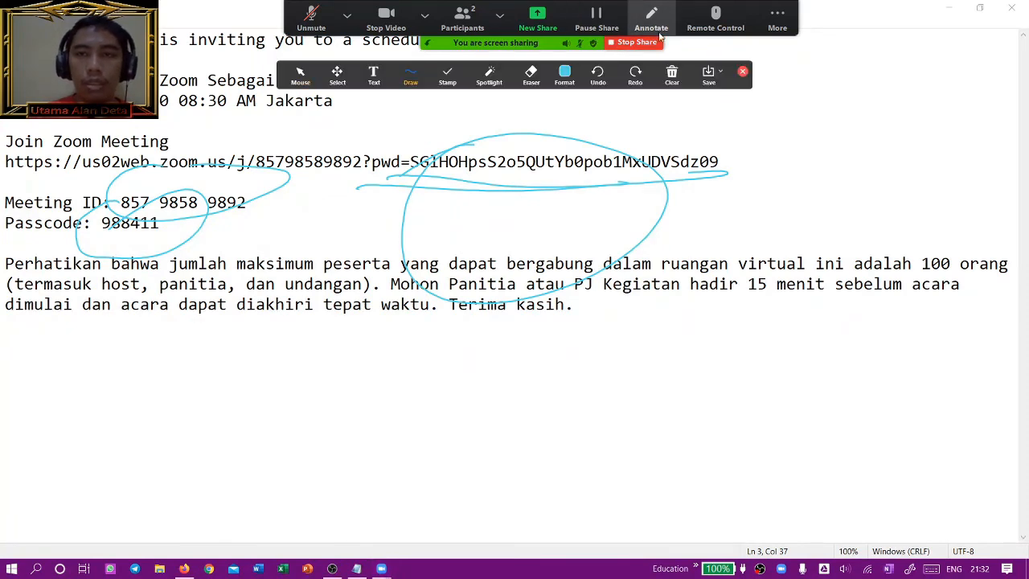
{"action": "left_click", "coordinate": [672, 75]}
{"action": "left_click", "coordinate": [700, 104]}
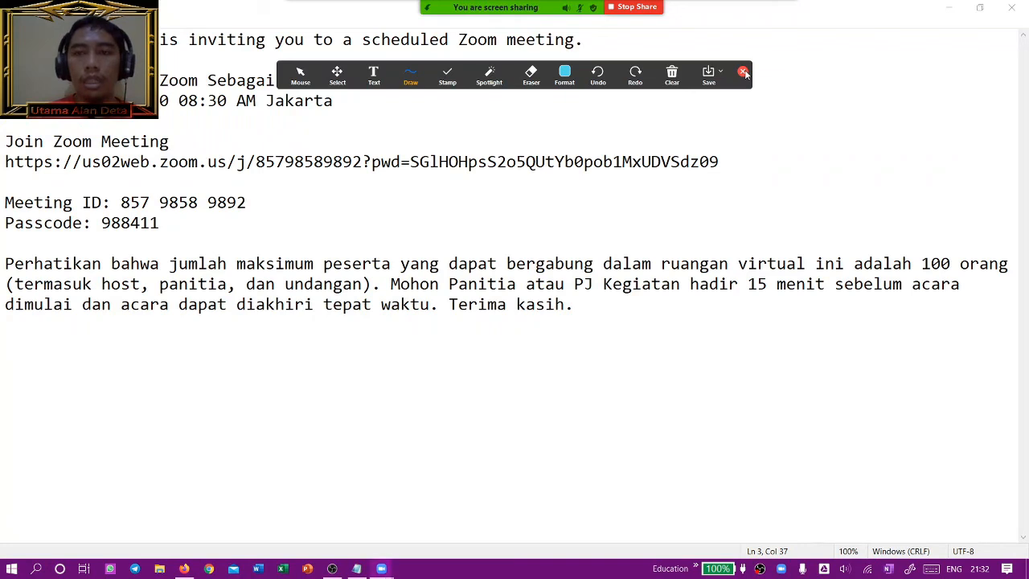
{"action": "left_click", "coordinate": [743, 73]}
Check the Remote Control options for giving mouse and keyboard control to another participant
{"action": "mouse_move", "coordinate": [593, 5]}
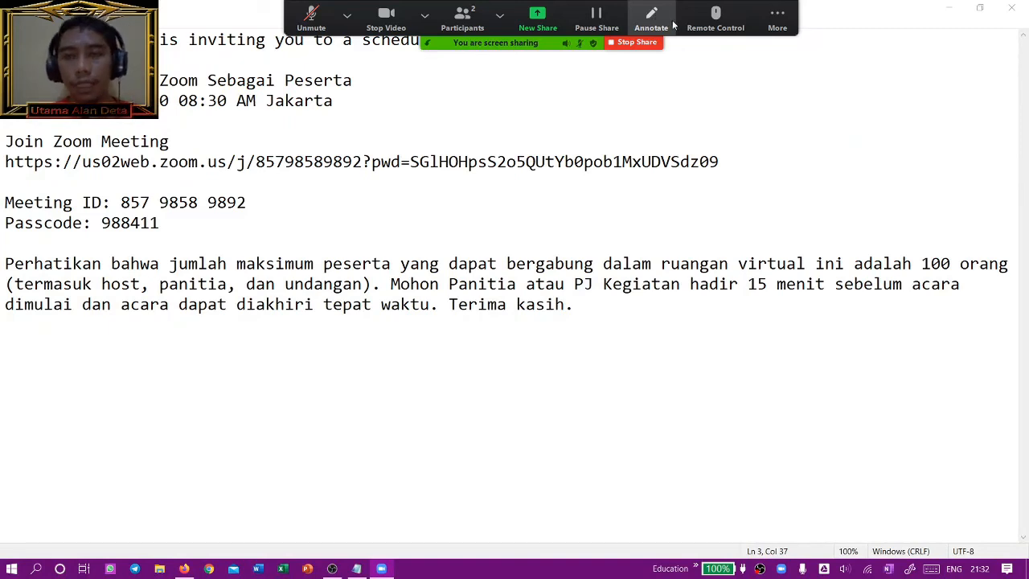
{"action": "left_click", "coordinate": [716, 19]}
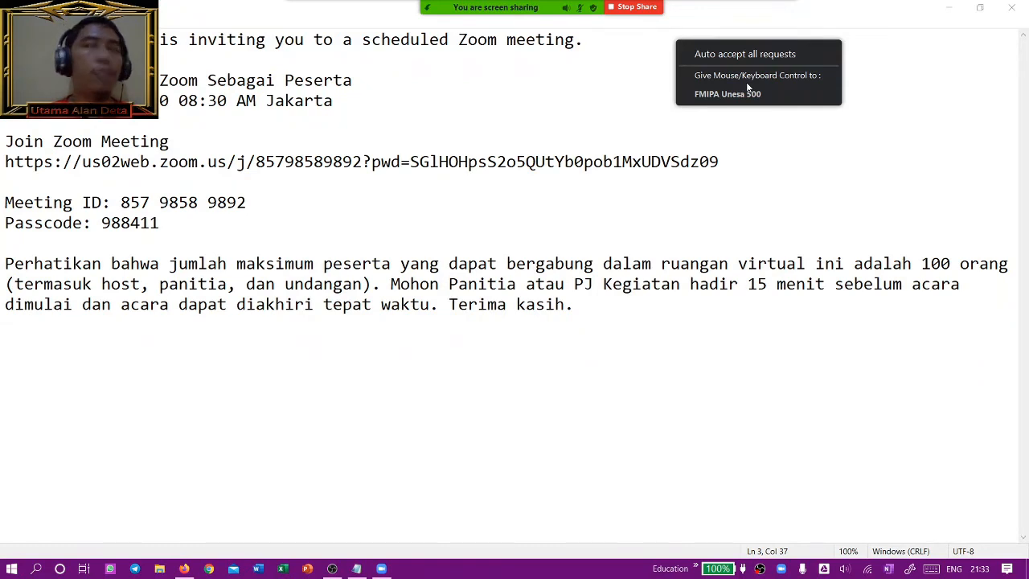
{"action": "left_click", "coordinate": [667, 135]}
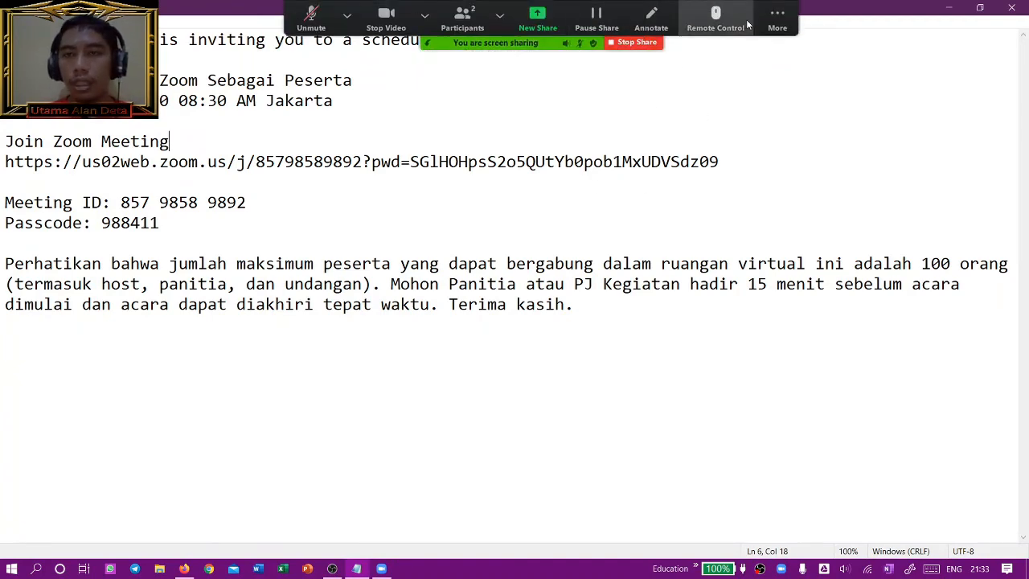
Show the video panel during the share and review the remaining sharing options
{"action": "left_click", "coordinate": [777, 17]}
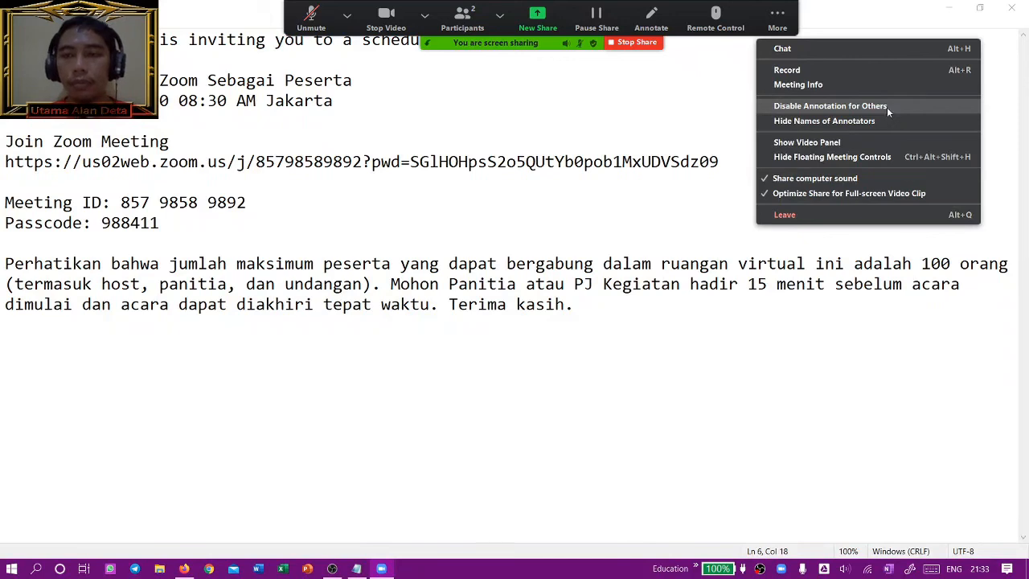
{"action": "left_click", "coordinate": [806, 142]}
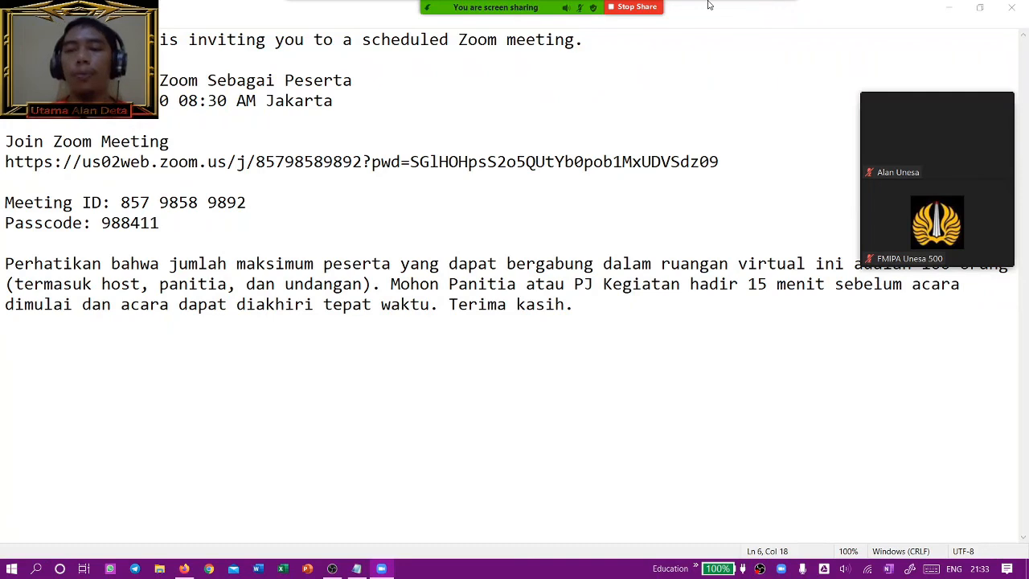
{"action": "mouse_move", "coordinate": [626, 8]}
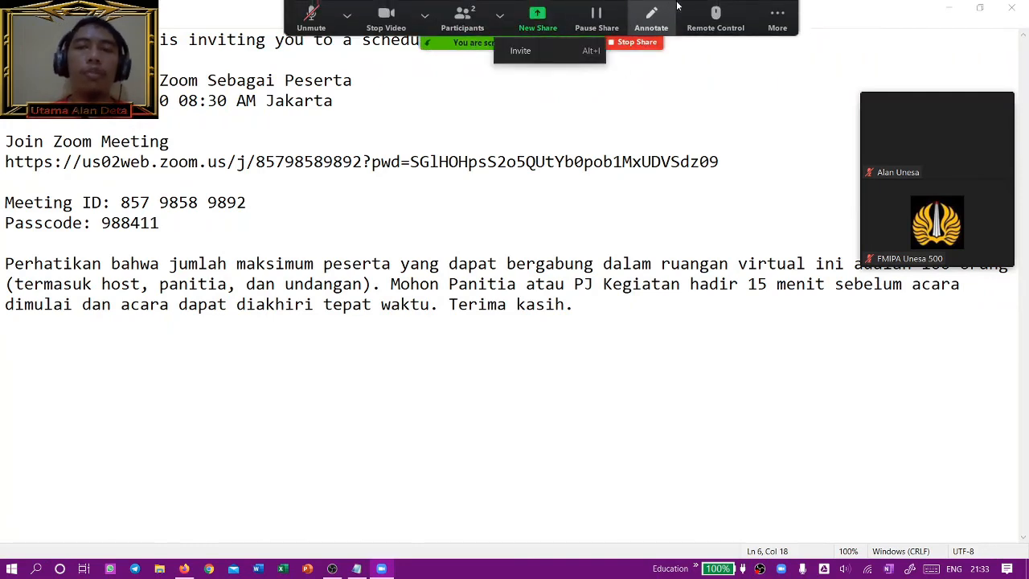
{"action": "left_click", "coordinate": [777, 13]}
{"action": "left_click", "coordinate": [777, 13]}
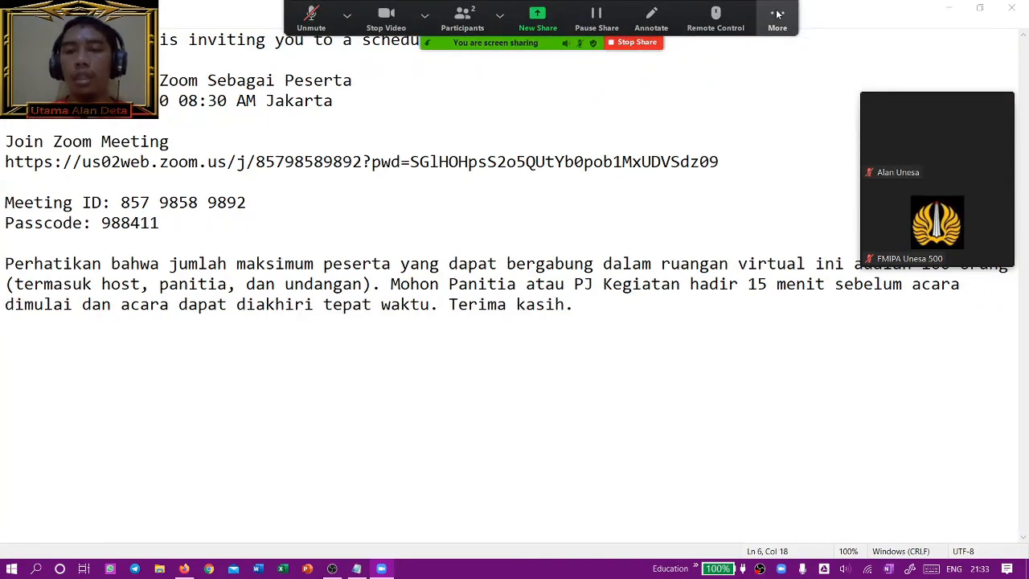
{"action": "left_click", "coordinate": [776, 13]}
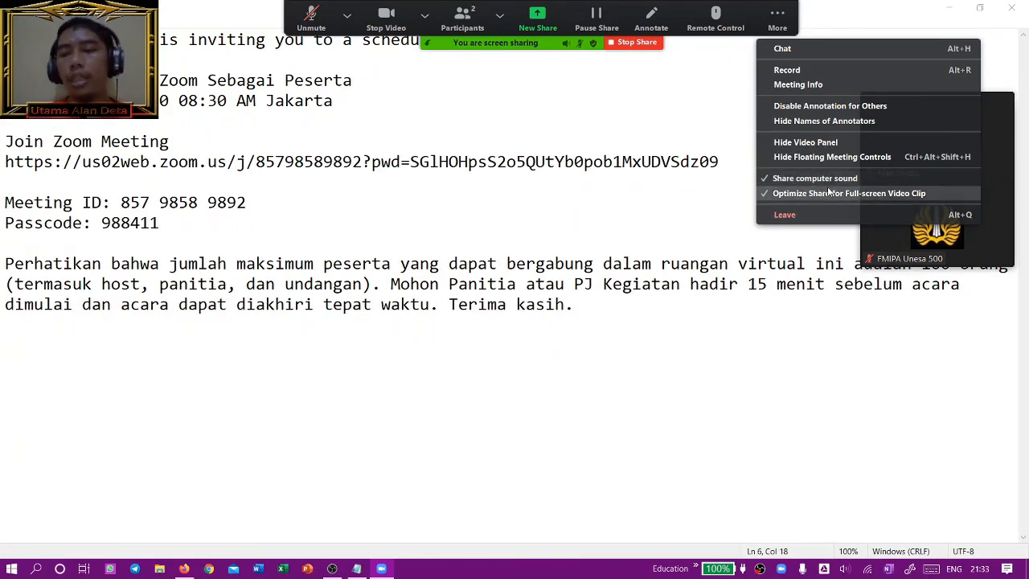
{"action": "left_click", "coordinate": [718, 116]}
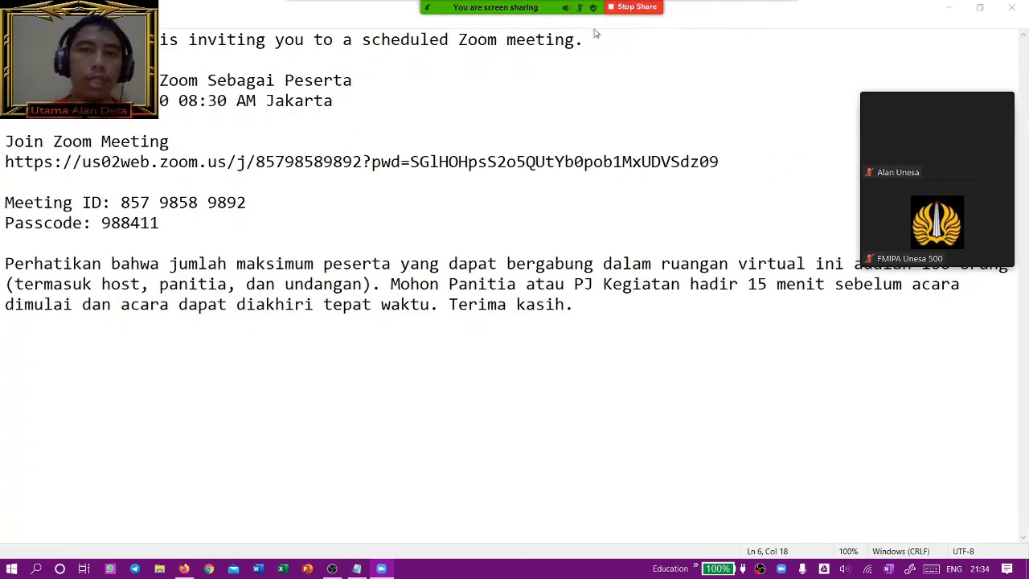
Stop sharing the screen and leave the meeting
{"action": "left_click", "coordinate": [627, 10]}
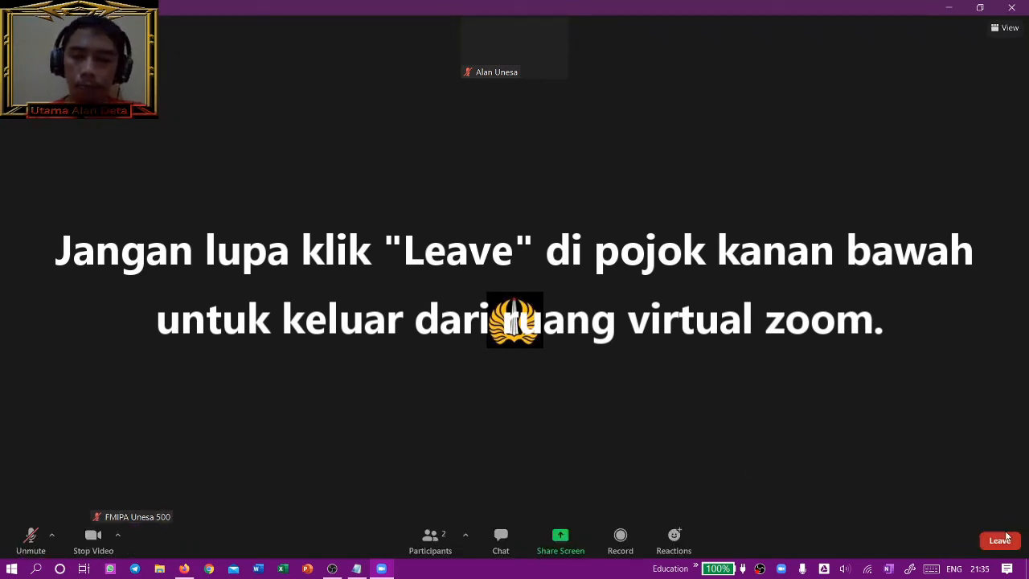
{"action": "left_click", "coordinate": [1005, 539]}
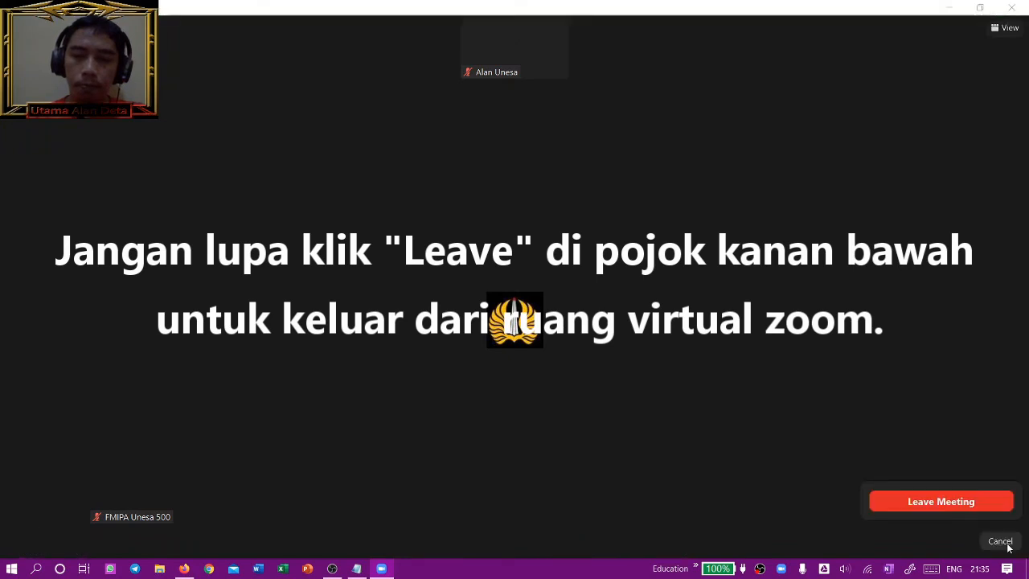
{"action": "left_click", "coordinate": [950, 502]}
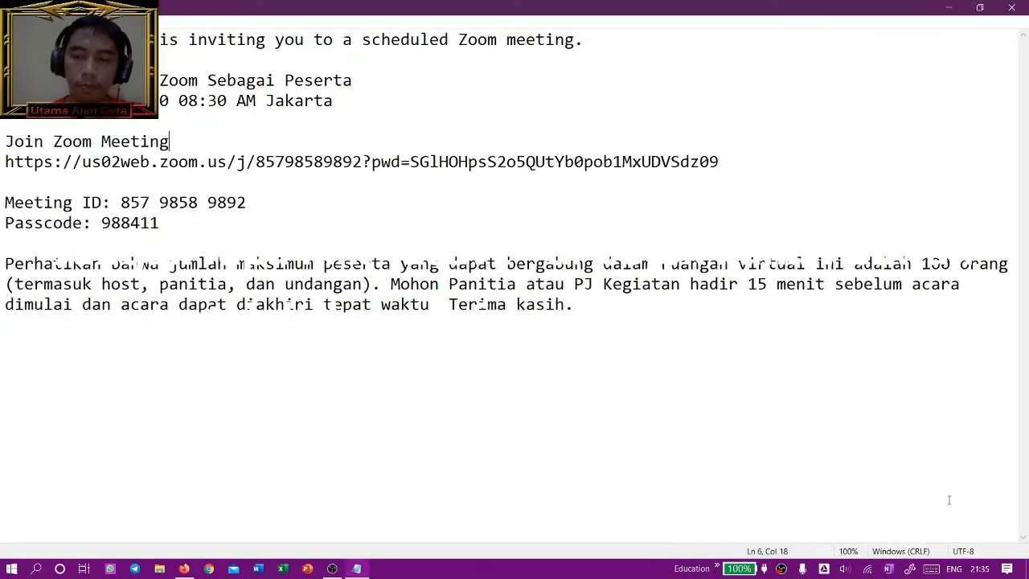